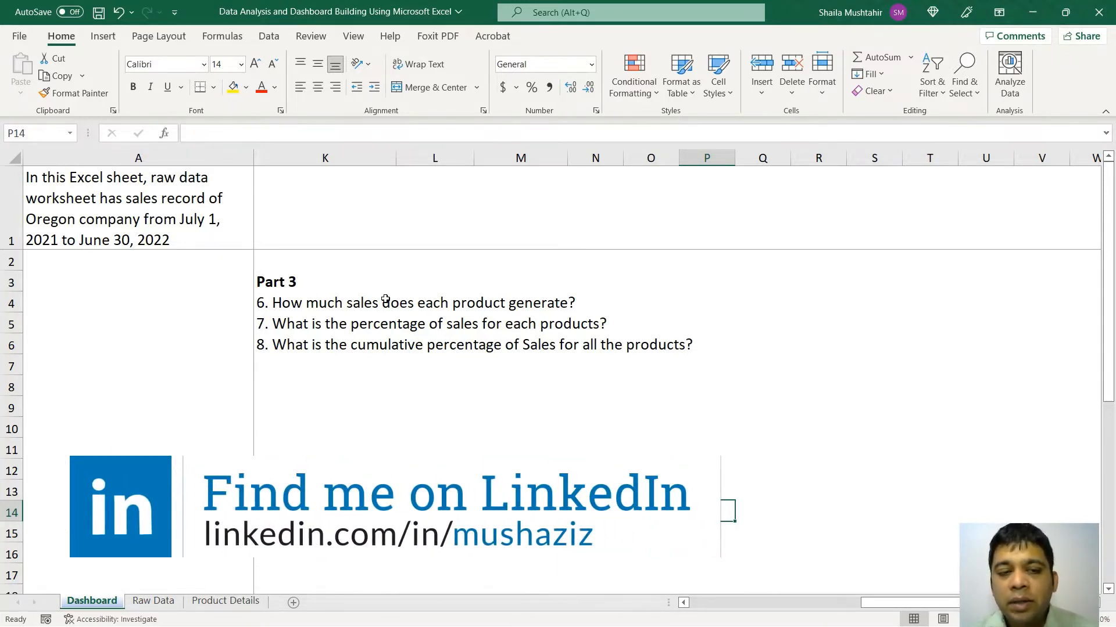
Review the Part 2 and Part 3 questions on the Dashboard sheet.
{"action": "scroll", "coordinate": [385, 300], "scroll_direction": "left", "scroll_amount": 5}
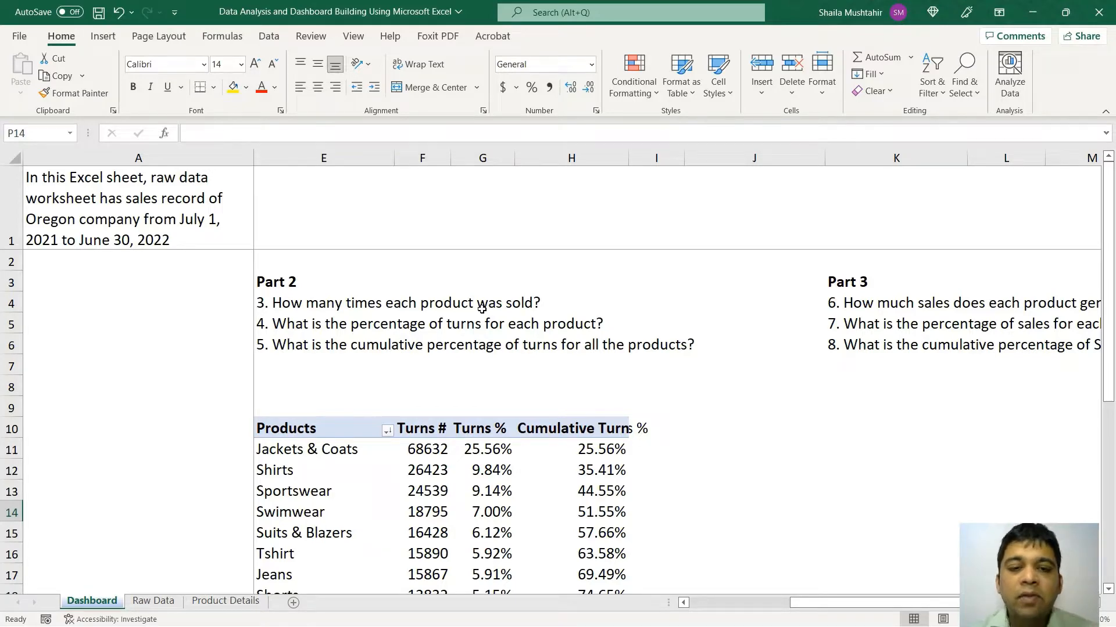
{"action": "scroll", "coordinate": [482, 308], "scroll_direction": "right", "scroll_amount": 5}
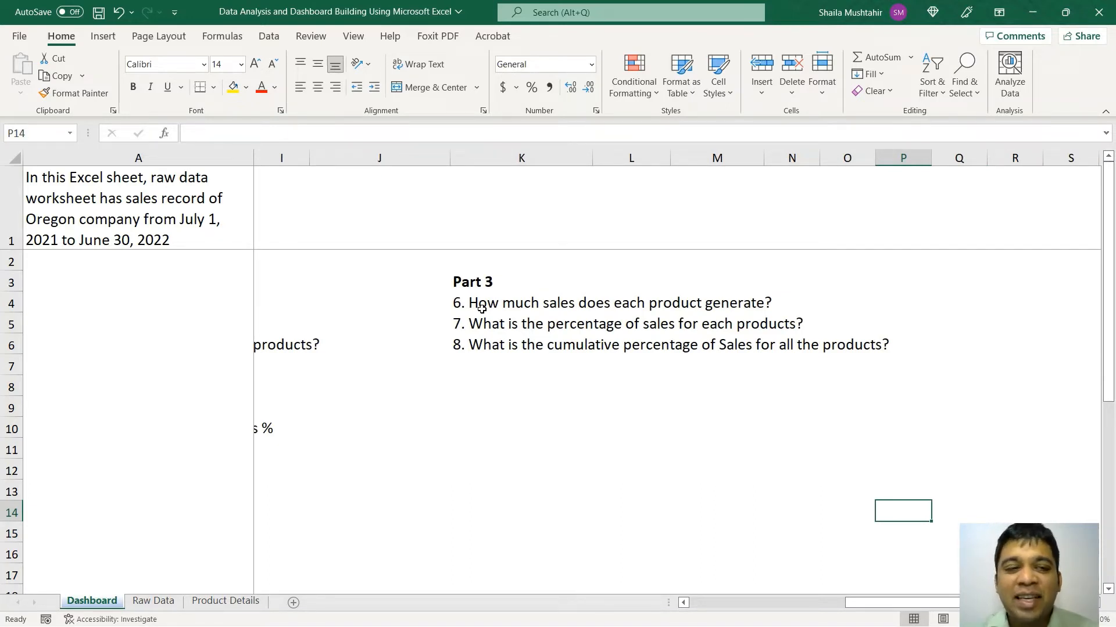
{"action": "scroll", "coordinate": [686, 287], "scroll_direction": "right", "scroll_amount": 3}
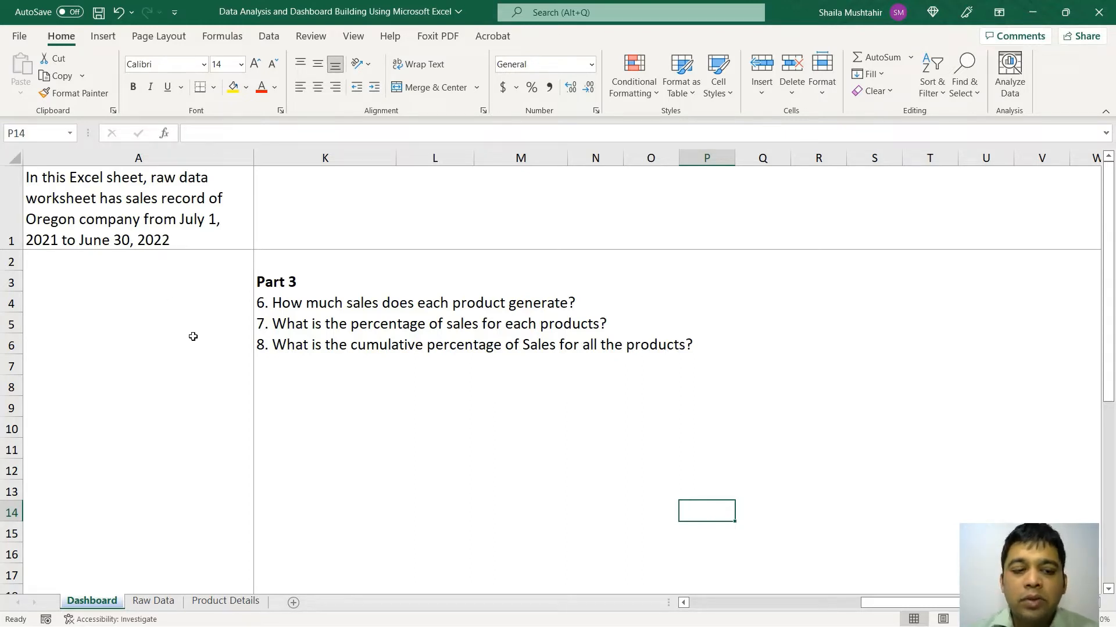
Examine each column of the Raw Data sheet: Date, SKU, Product Name, Qty, Unit Price, Revenue and Size.
{"action": "left_click", "coordinate": [163, 601]}
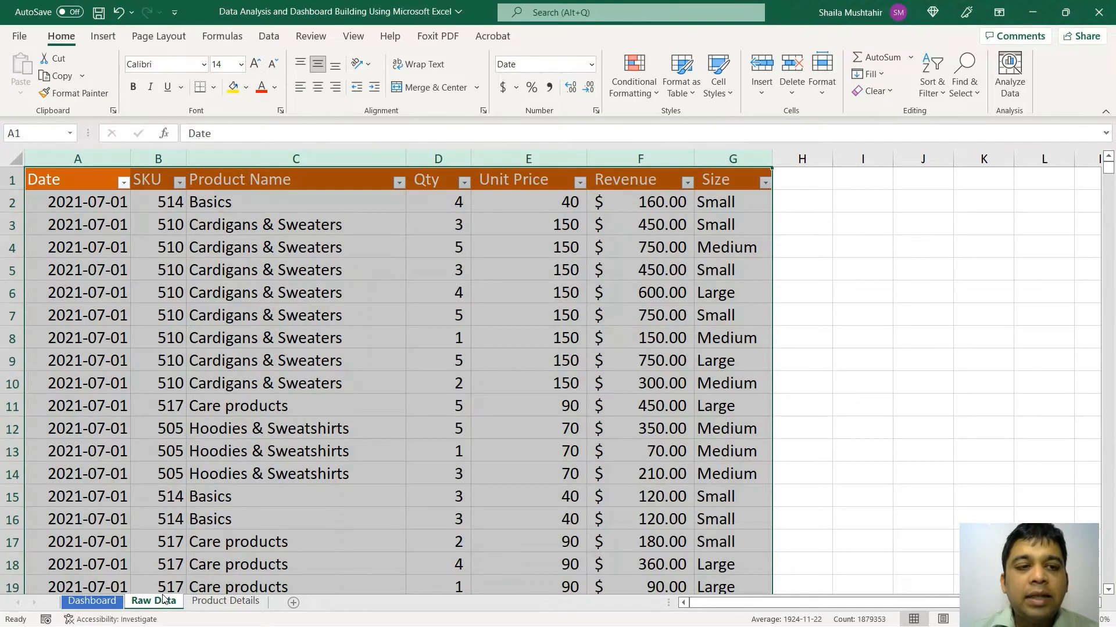
{"action": "left_click", "coordinate": [301, 243]}
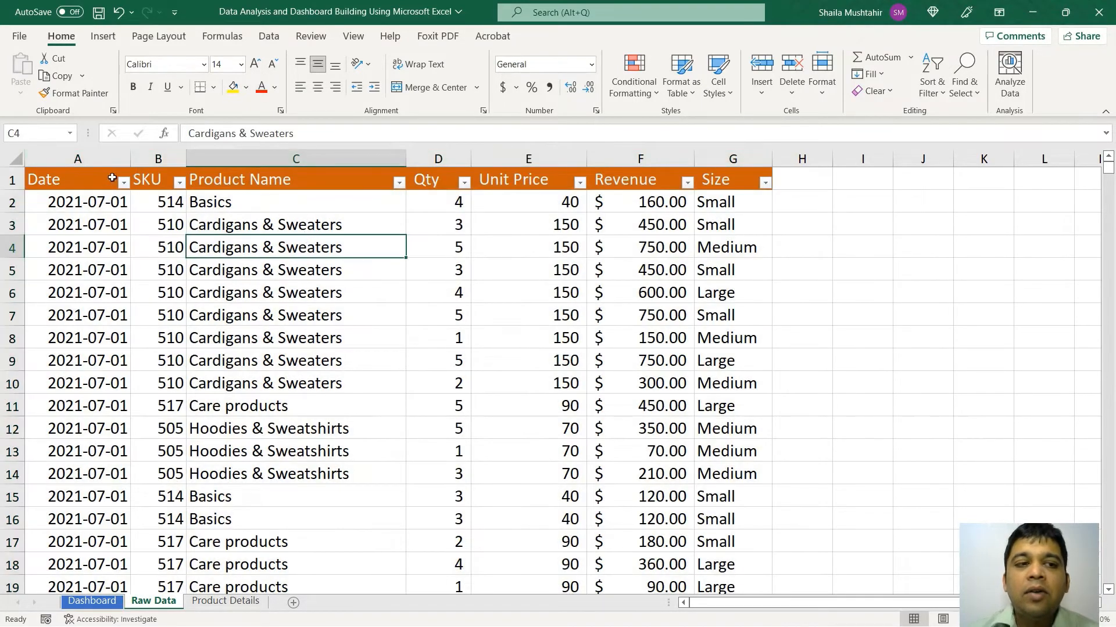
{"action": "left_click", "coordinate": [111, 154]}
{"action": "left_click", "coordinate": [151, 152]}
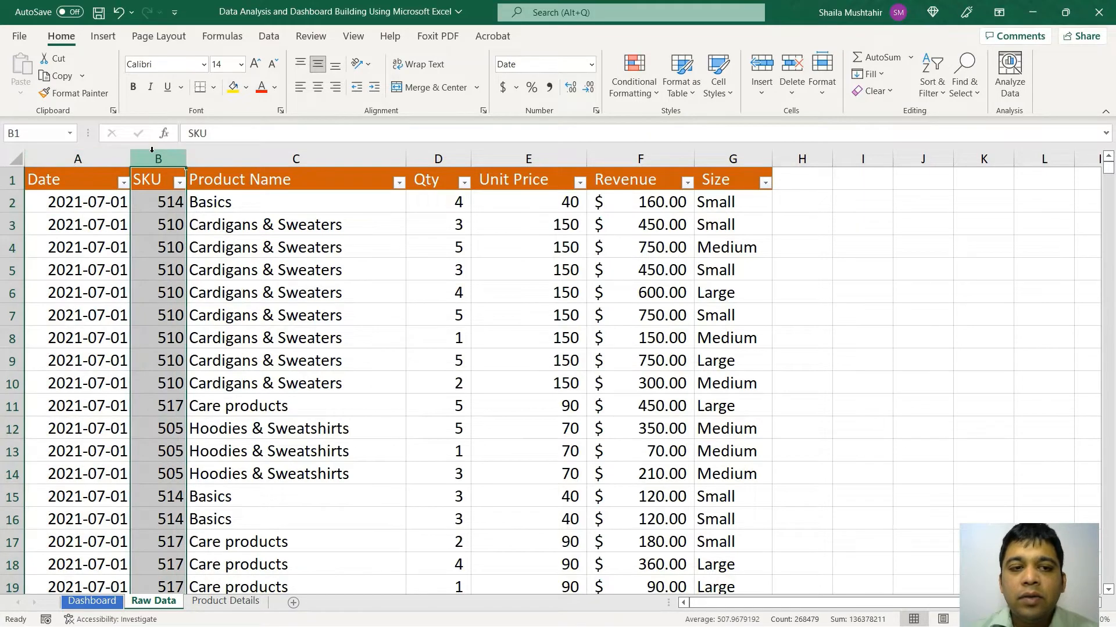
{"action": "left_click", "coordinate": [292, 158]}
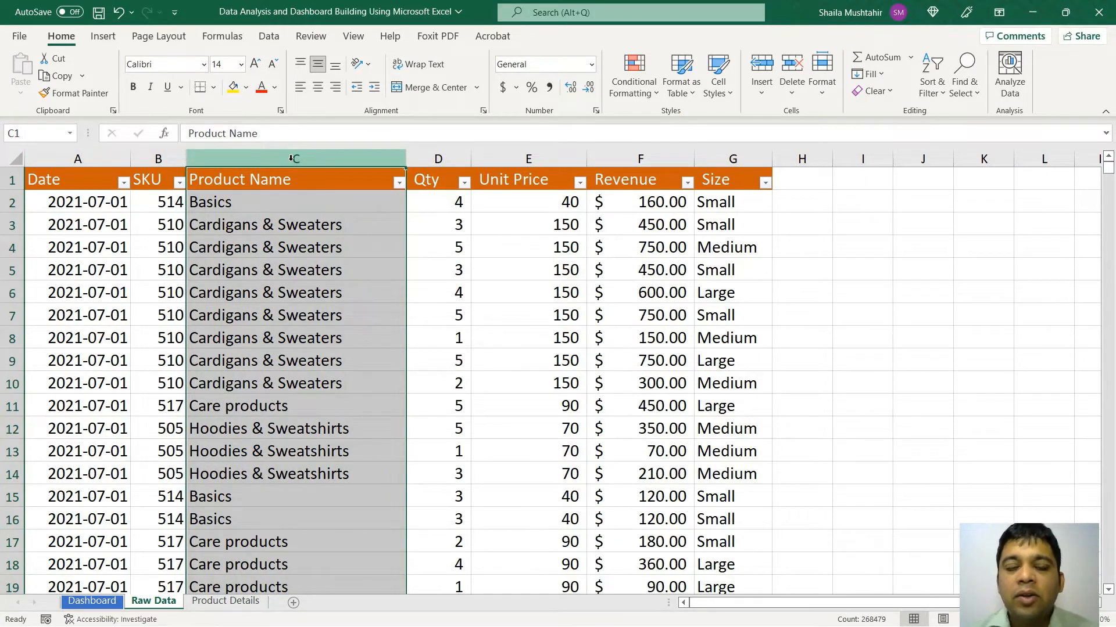
{"action": "left_click", "coordinate": [439, 152]}
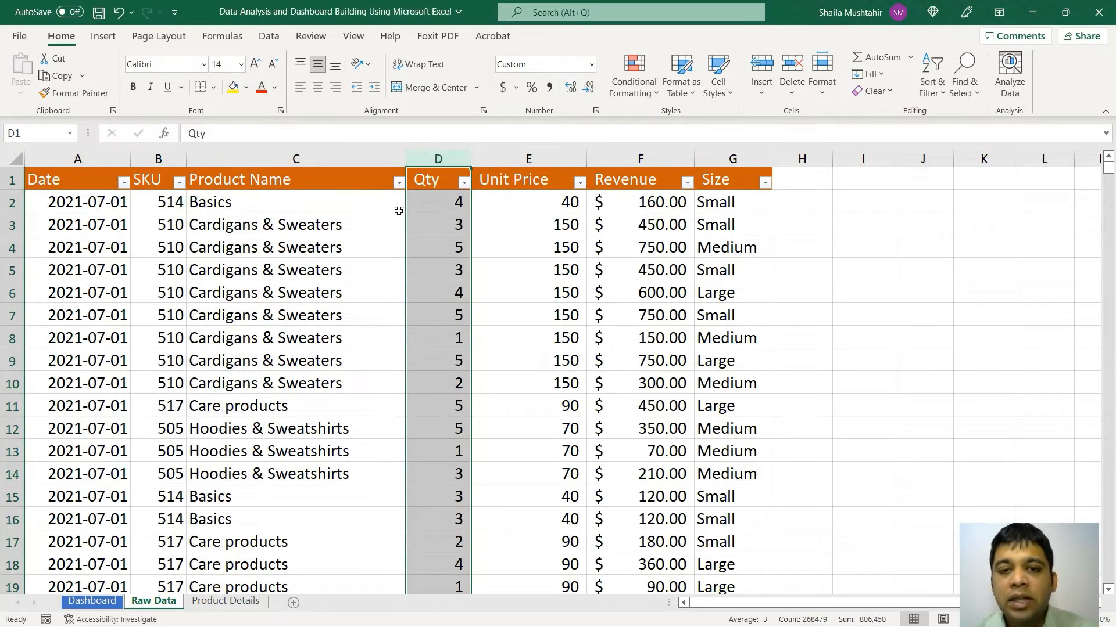
{"action": "left_click", "coordinate": [560, 156]}
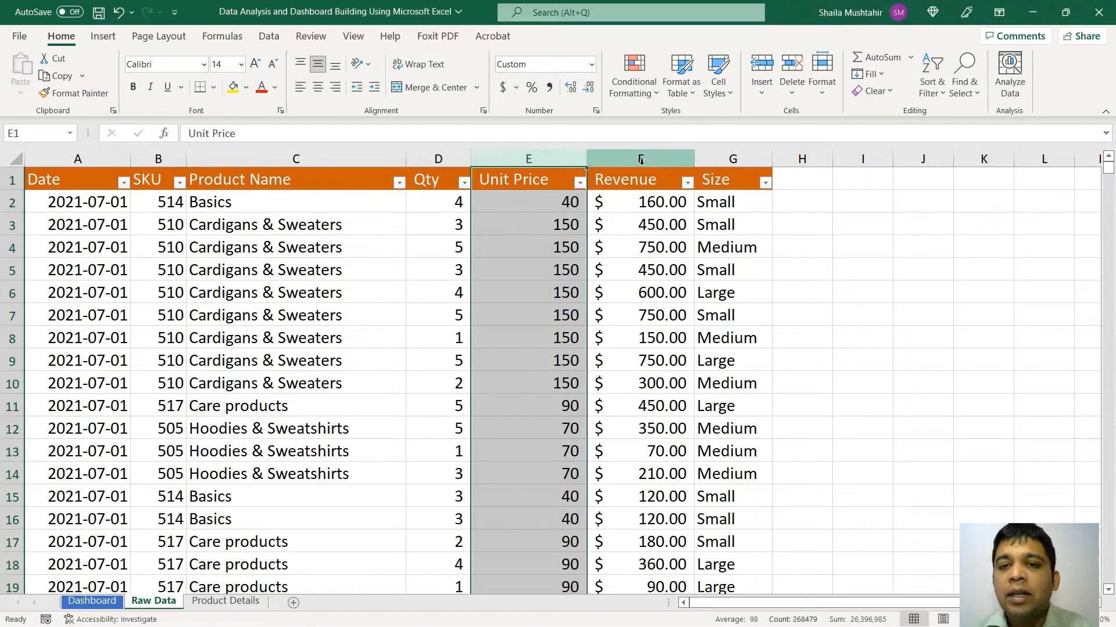
{"action": "left_click", "coordinate": [641, 160]}
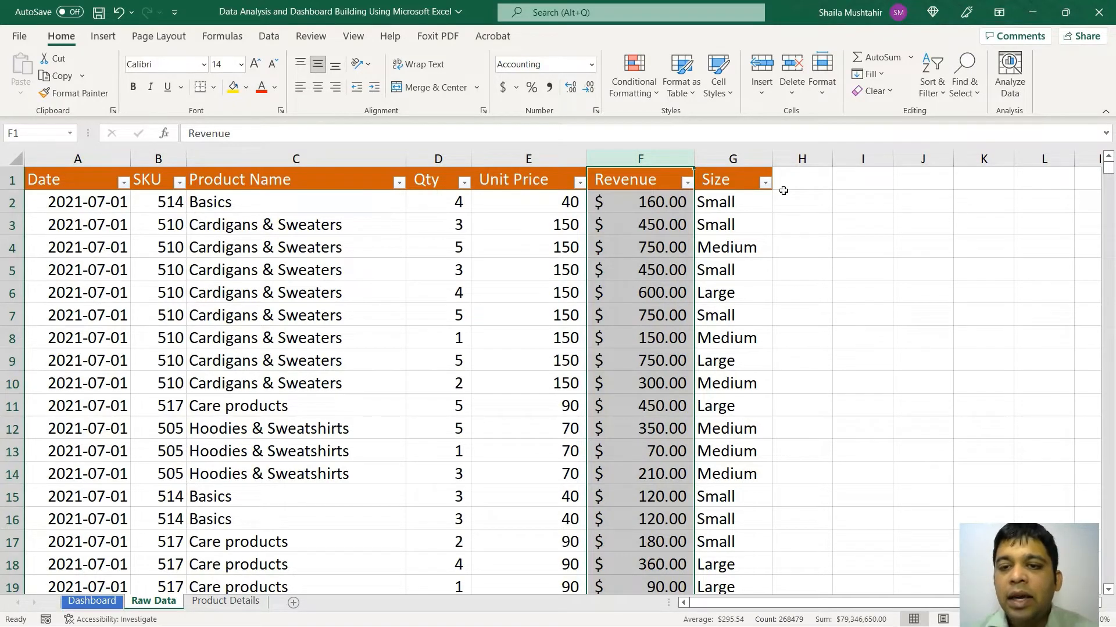
{"action": "left_click", "coordinate": [755, 153]}
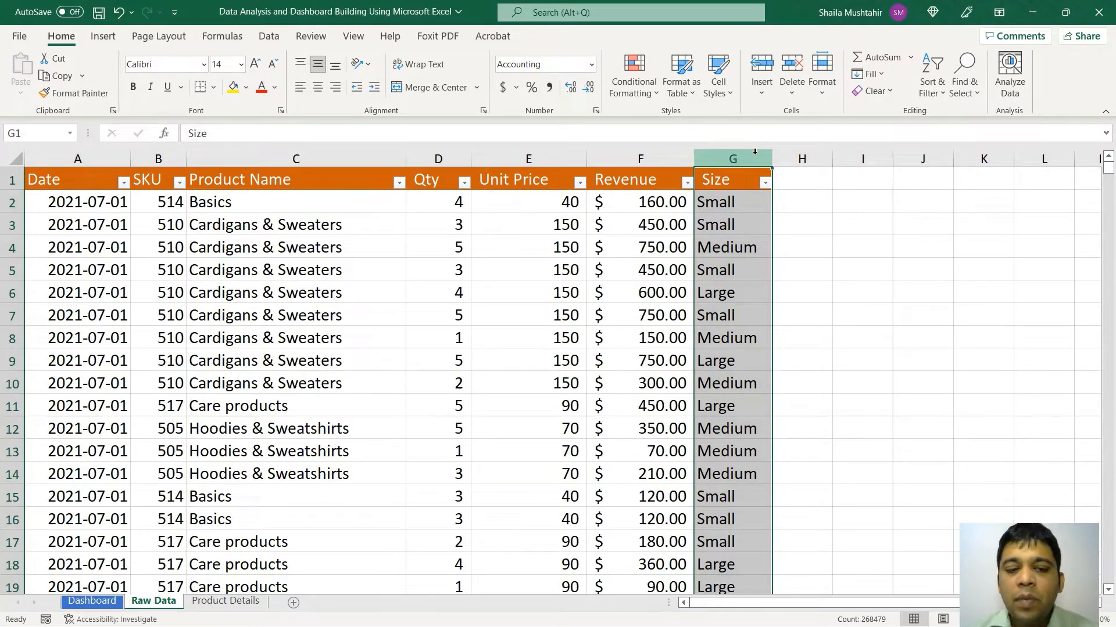
{"action": "left_click", "coordinate": [561, 269]}
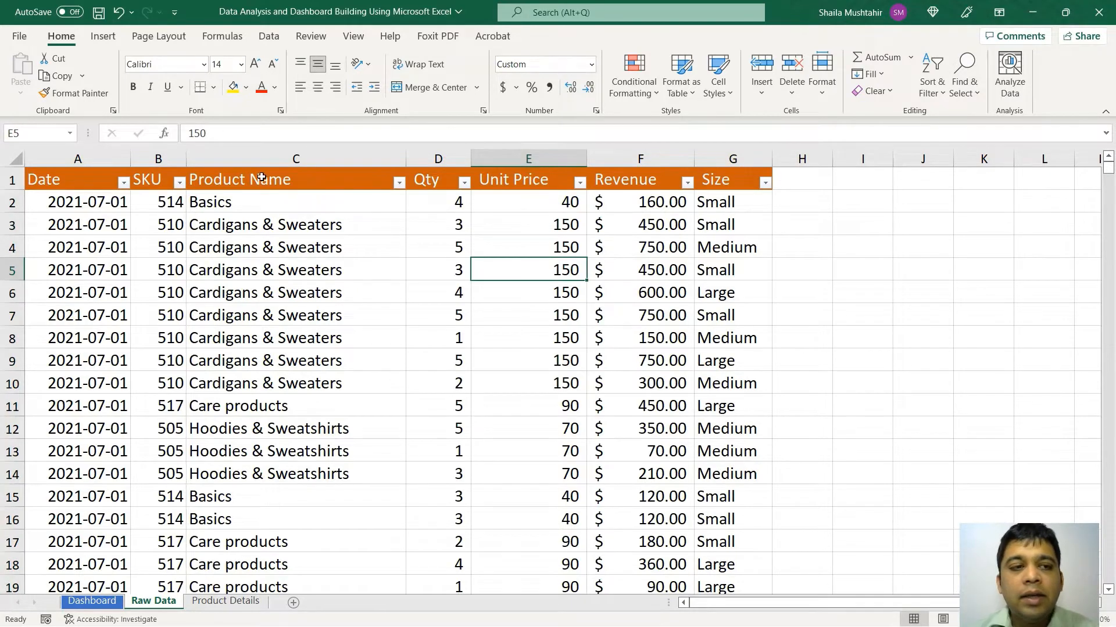
Insert a PivotTable from Raw Data columns A to G, placed on the existing Dashboard sheet at cell K8.
{"action": "left_click_drag", "start_coordinate": [99, 160], "coordinate": [745, 201]}
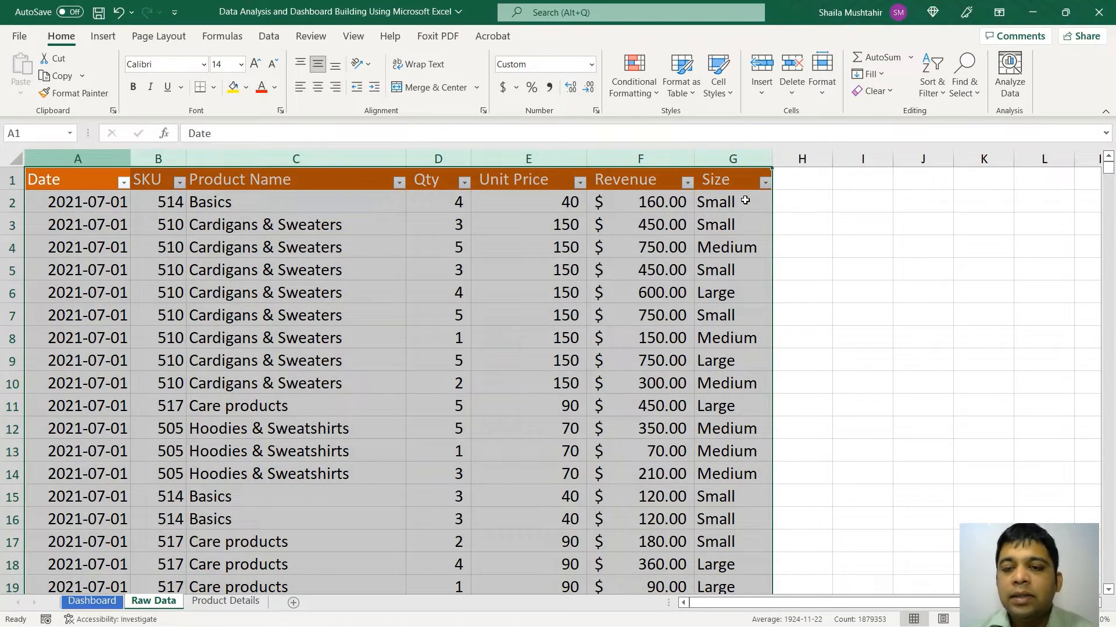
{"action": "left_click", "coordinate": [103, 36]}
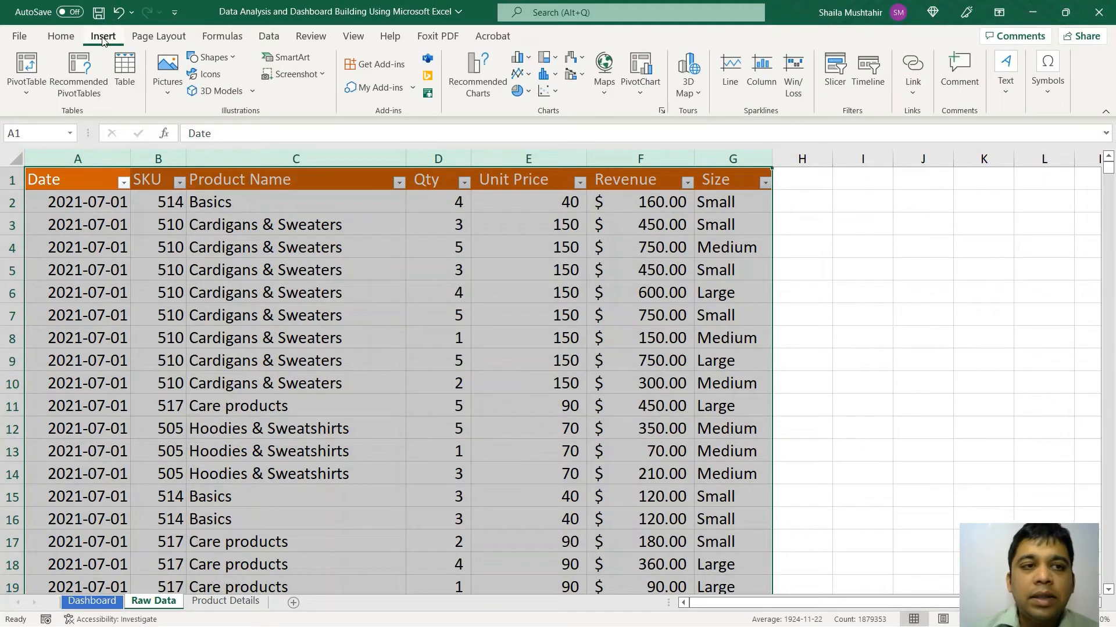
{"action": "left_click", "coordinate": [28, 64]}
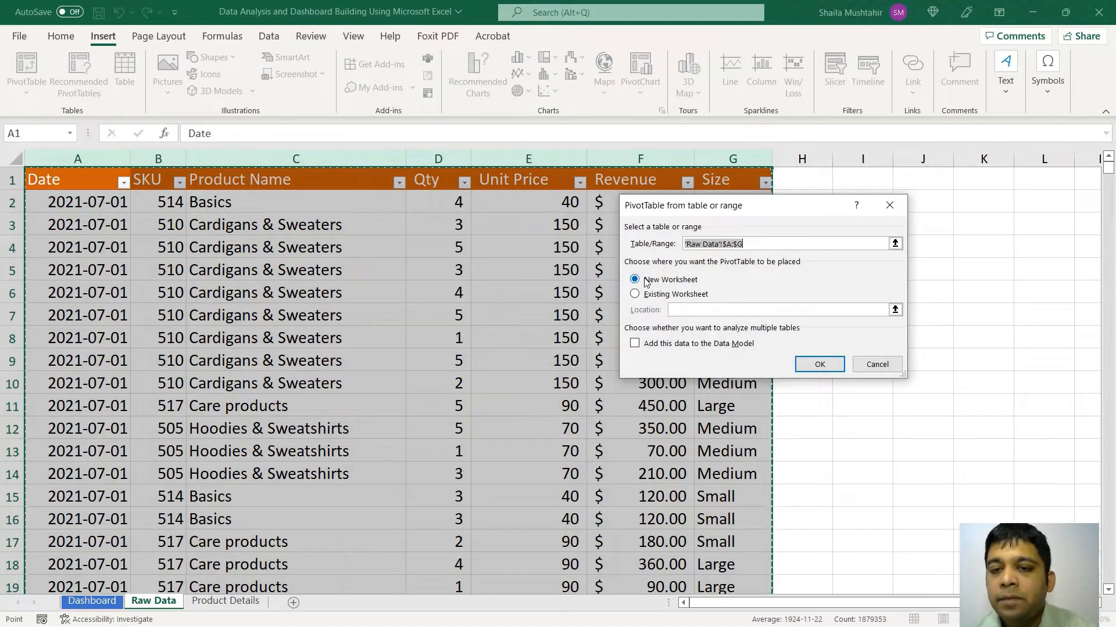
{"action": "left_click", "coordinate": [696, 296]}
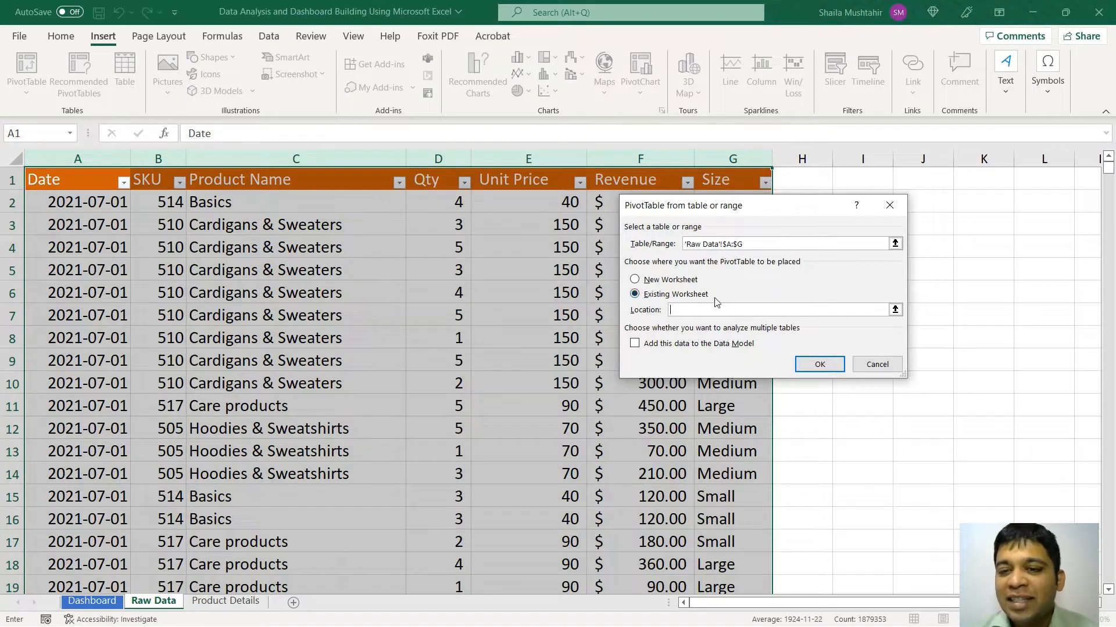
{"action": "left_click", "coordinate": [896, 311]}
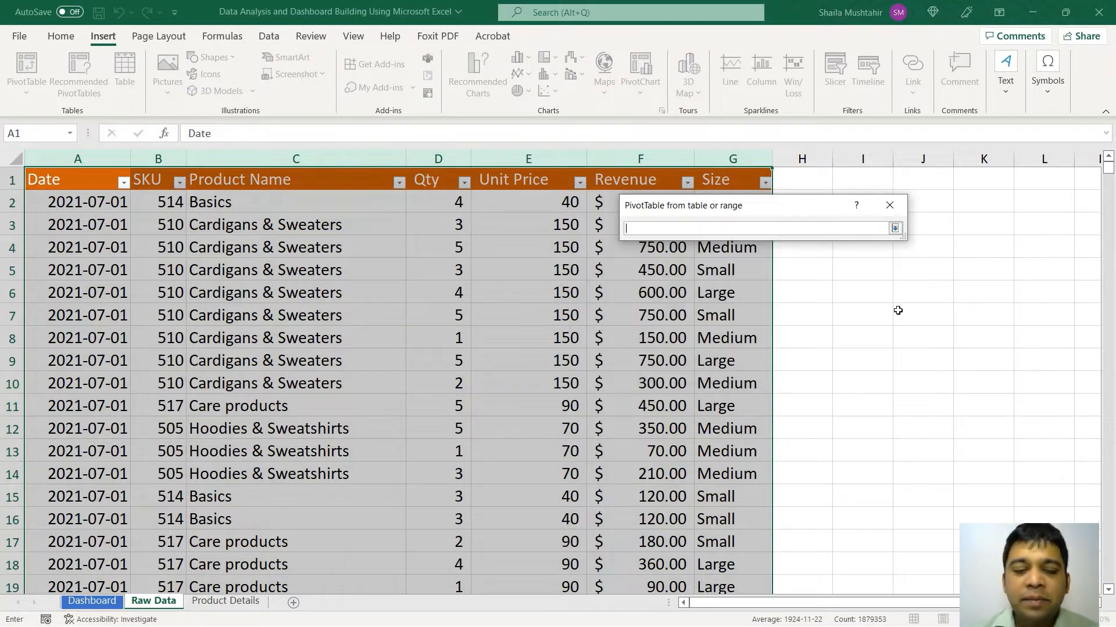
{"action": "left_click", "coordinate": [99, 602]}
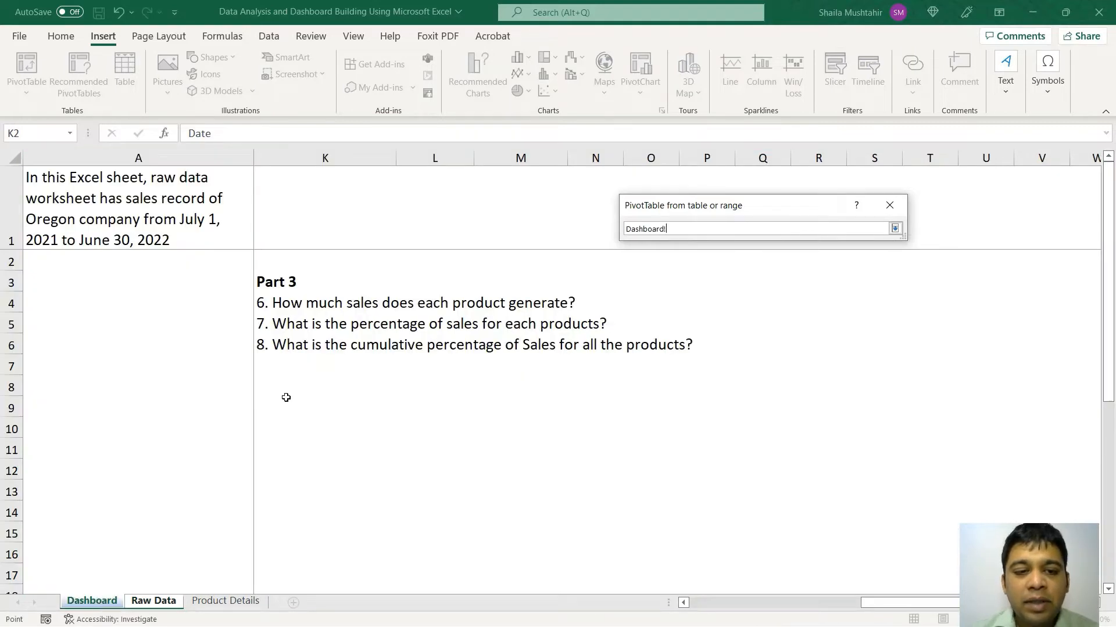
{"action": "left_click", "coordinate": [298, 396]}
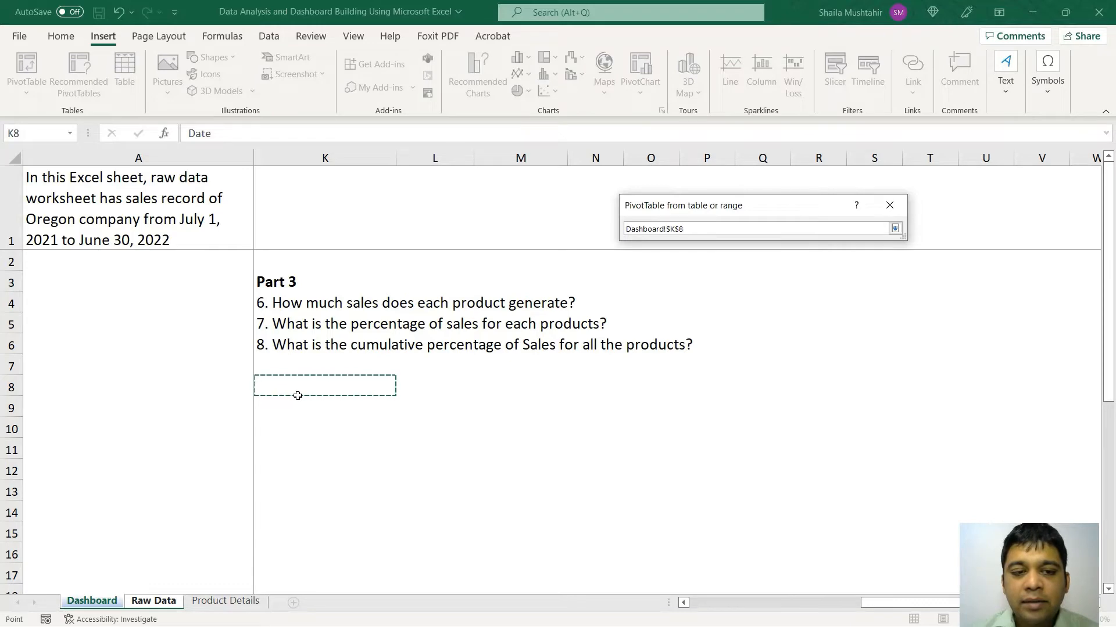
{"action": "left_click", "coordinate": [895, 228]}
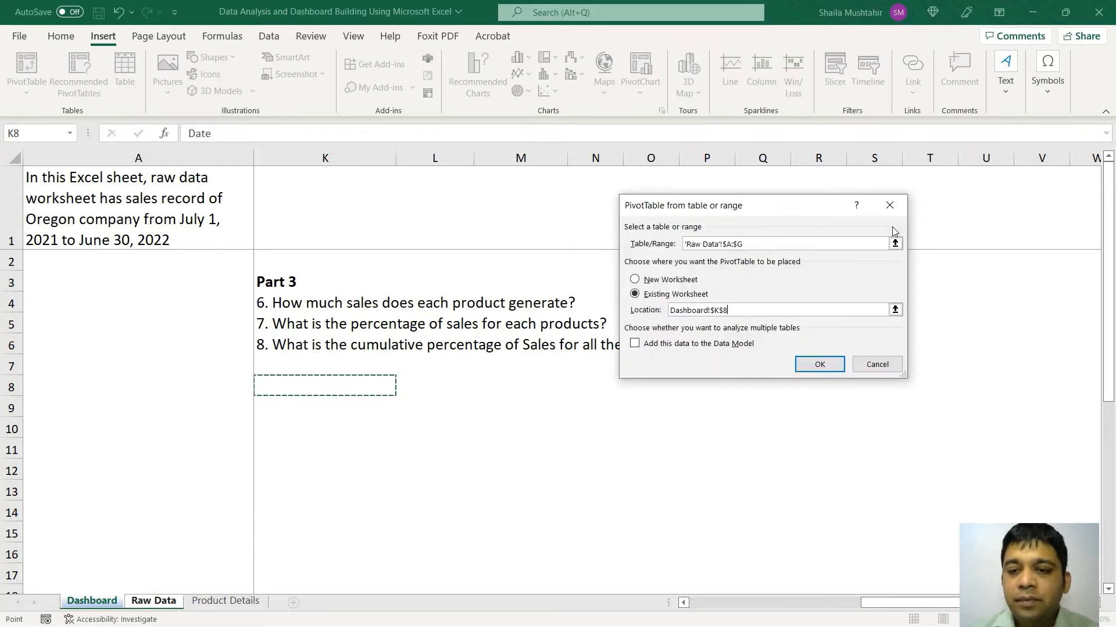
{"action": "left_click", "coordinate": [823, 364]}
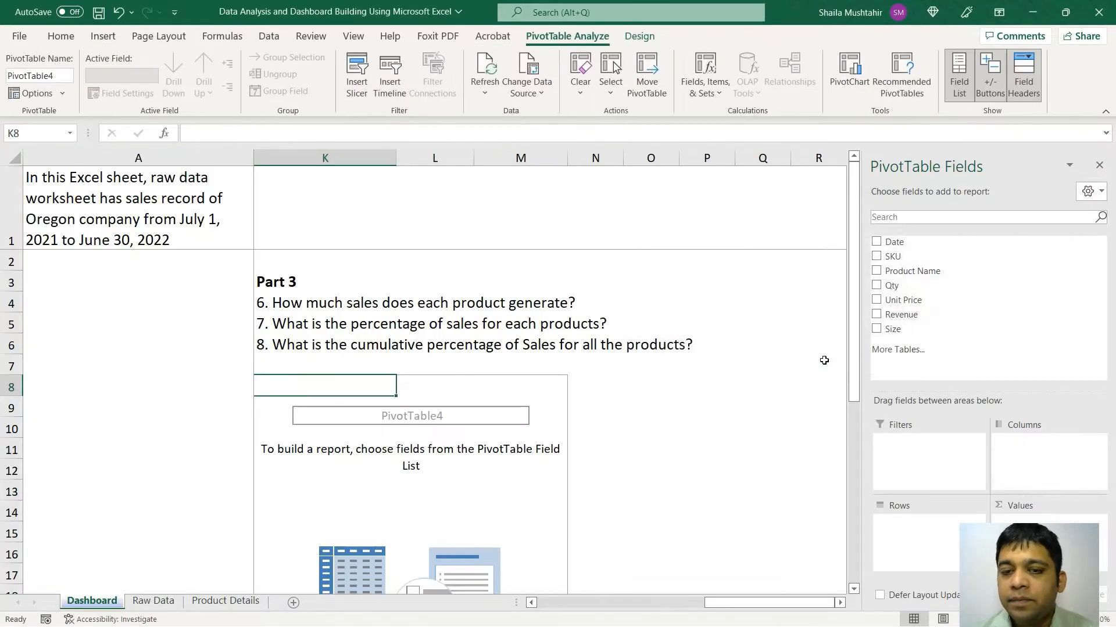
Add Product Name as the rows and Revenue as the values of the new PivotTable.
{"action": "scroll", "coordinate": [823, 361], "scroll_direction": "down", "scroll_amount": 1}
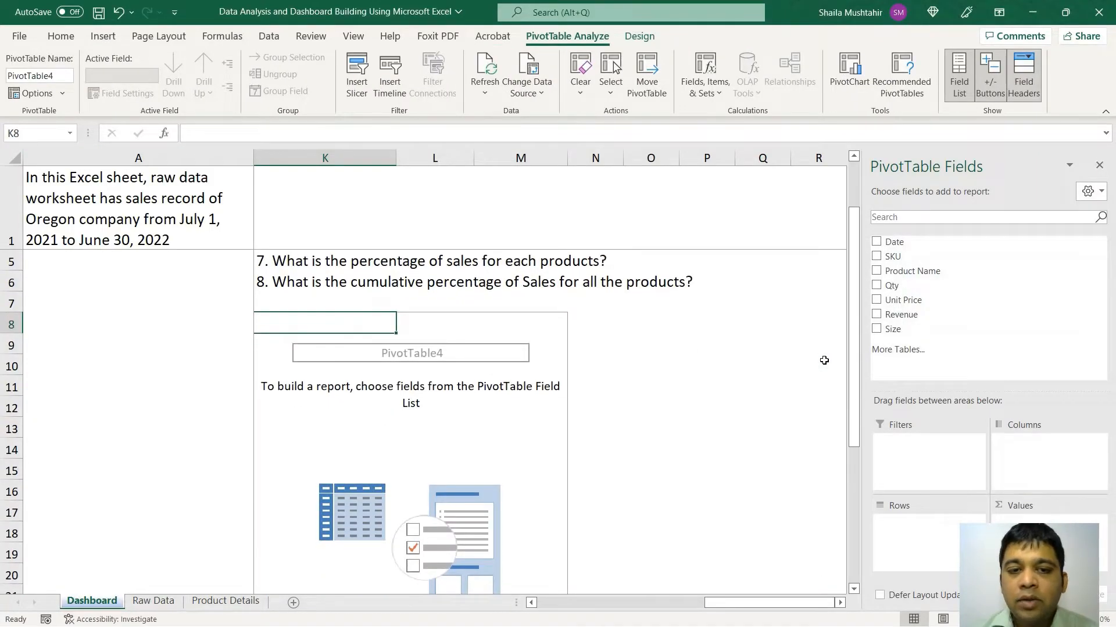
{"action": "scroll", "coordinate": [825, 358], "scroll_direction": "up", "scroll_amount": 1}
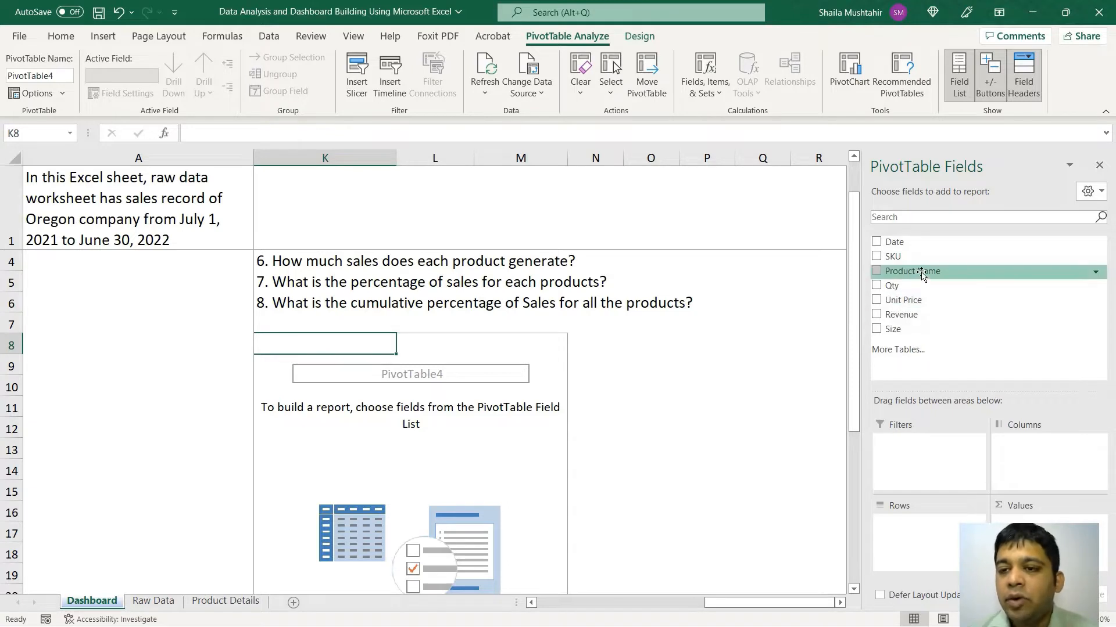
{"action": "left_click_drag", "start_coordinate": [913, 271], "coordinate": [912, 540]}
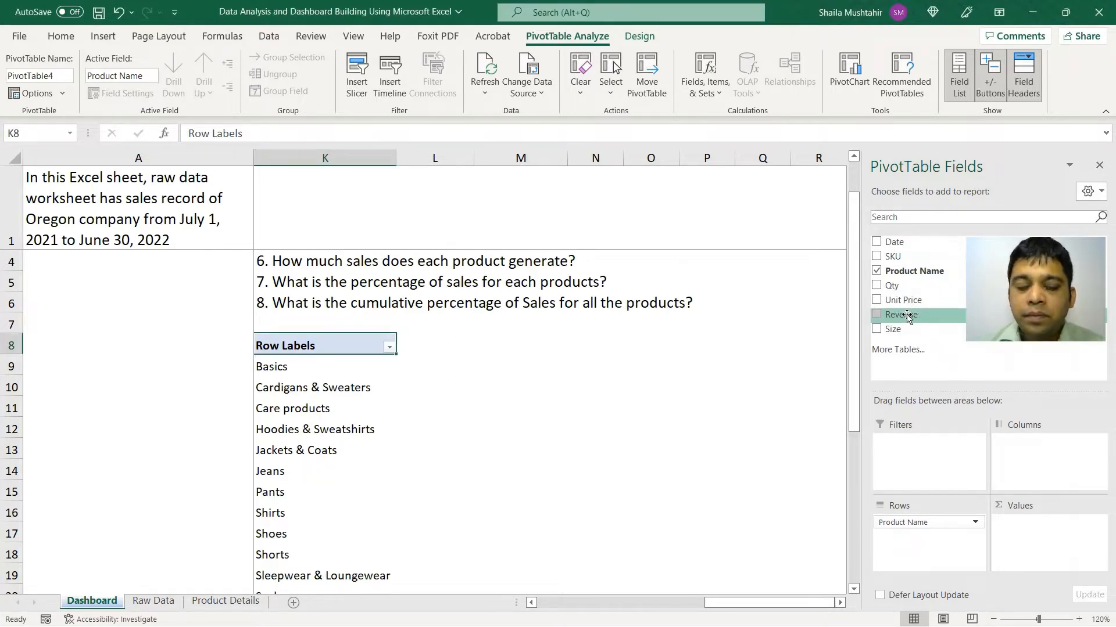
{"action": "left_click_drag", "start_coordinate": [907, 317], "coordinate": [1044, 537]}
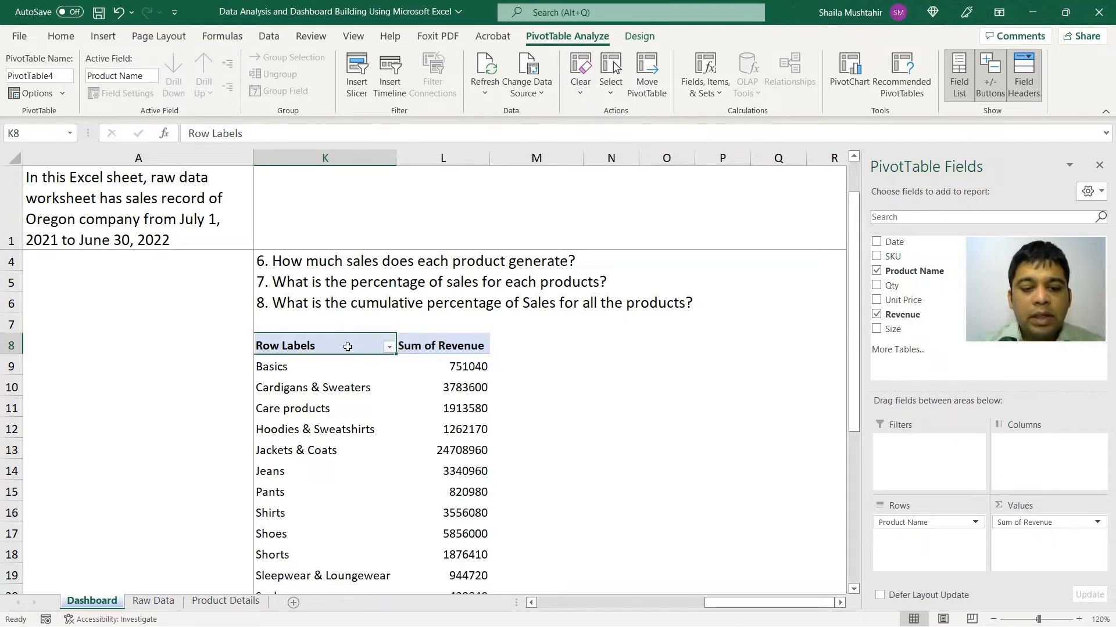
Rename the PivotTable's row header to Products and its revenue column header to Revenue $.
{"action": "type", "text": "Products"}
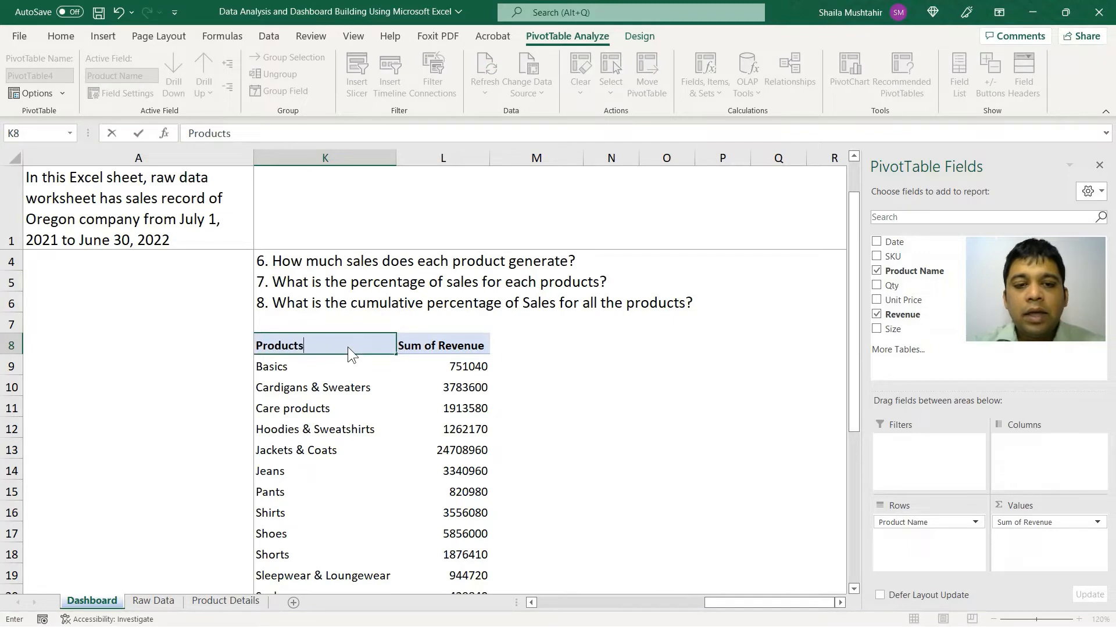
{"action": "left_click", "coordinate": [433, 345]}
{"action": "type", "text": "Rev"}
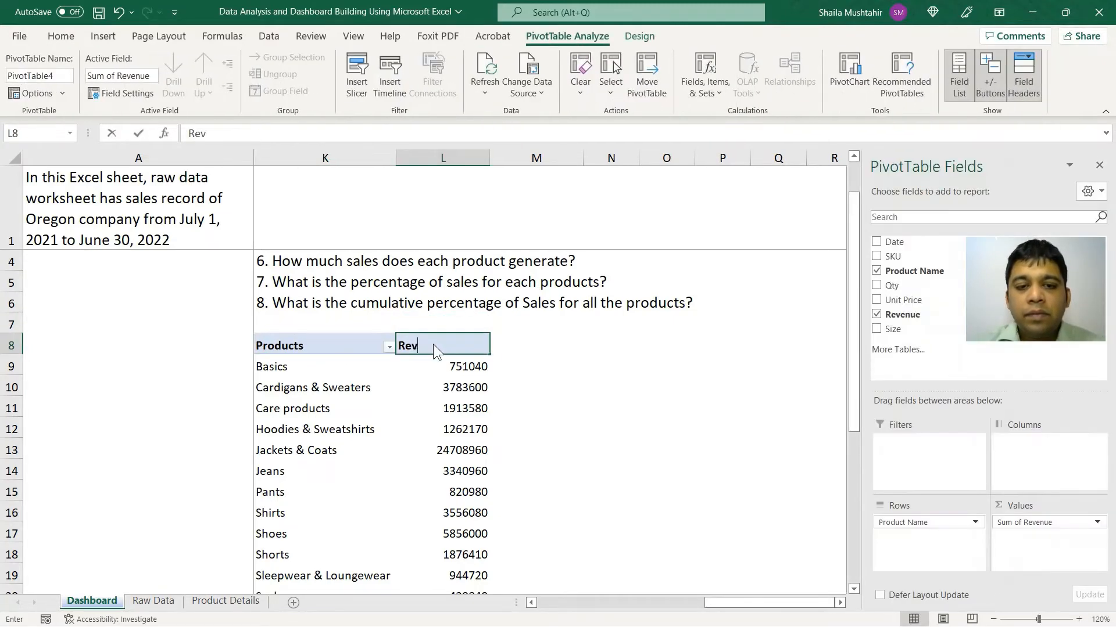
{"action": "type", "text": "enue $"}
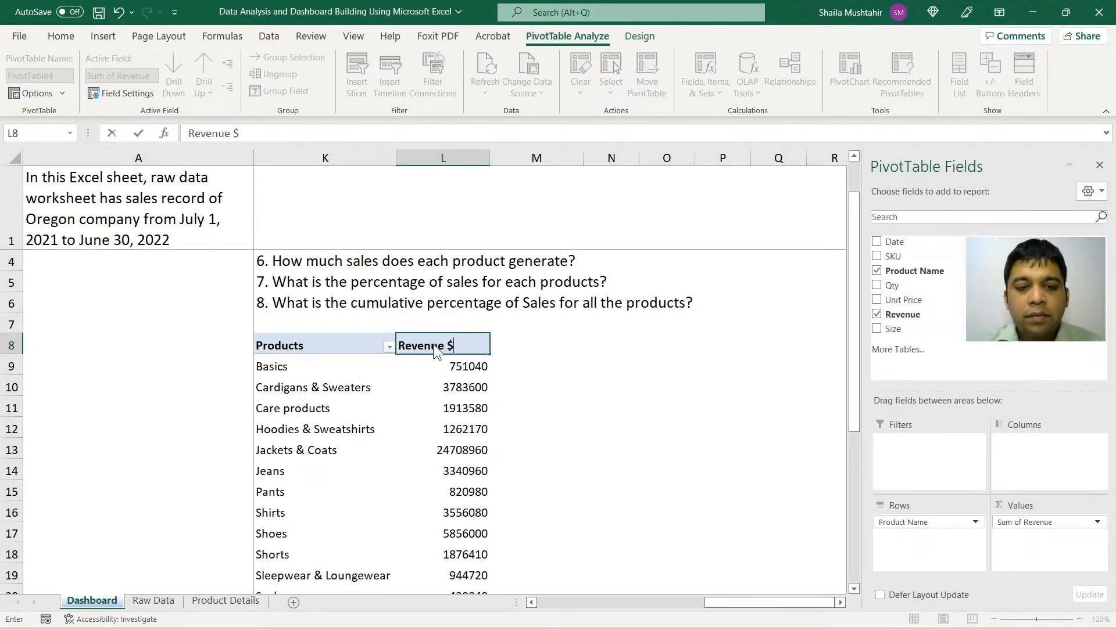
{"action": "key", "text": "Return"}
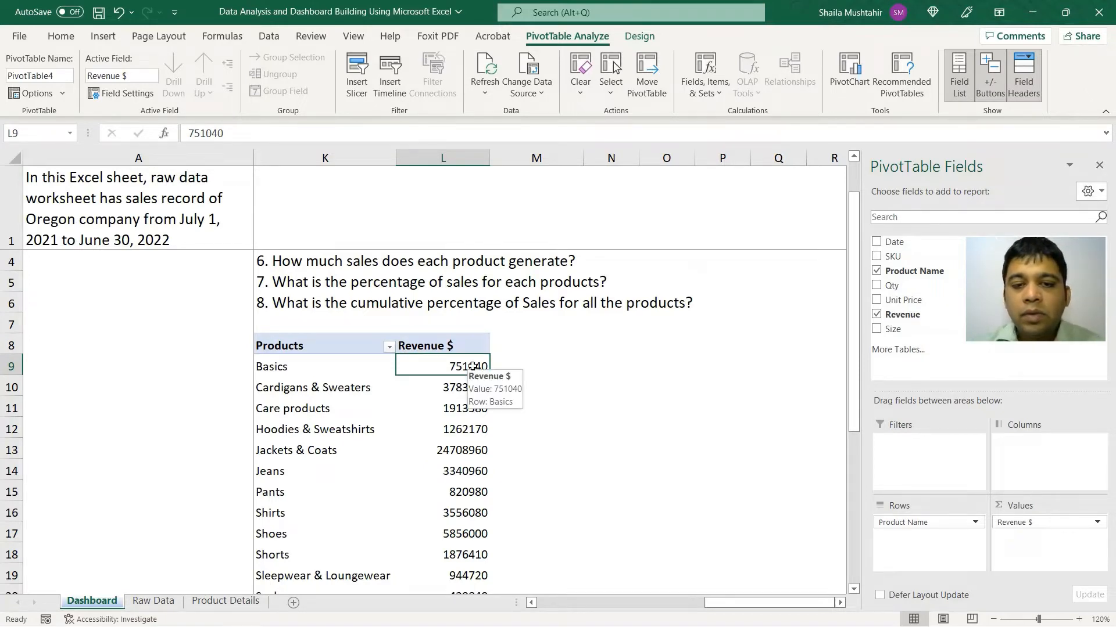
Format the Revenue $ values, including the grand total, as dollar accounting figures with no decimal places.
{"action": "left_click_drag", "start_coordinate": [472, 366], "coordinate": [476, 554]}
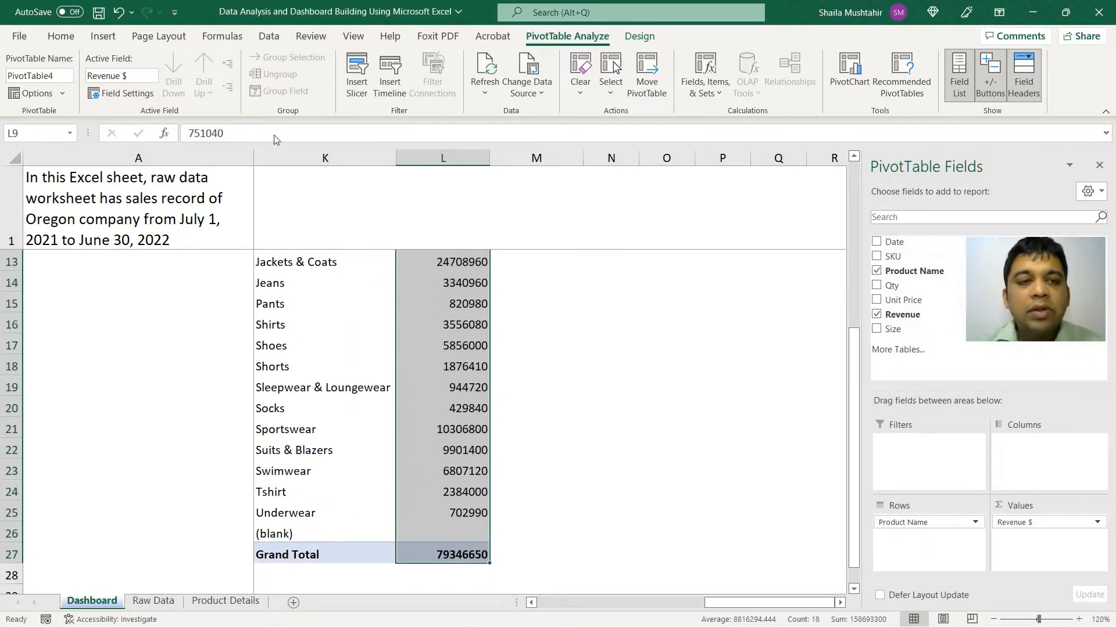
{"action": "left_click", "coordinate": [62, 36]}
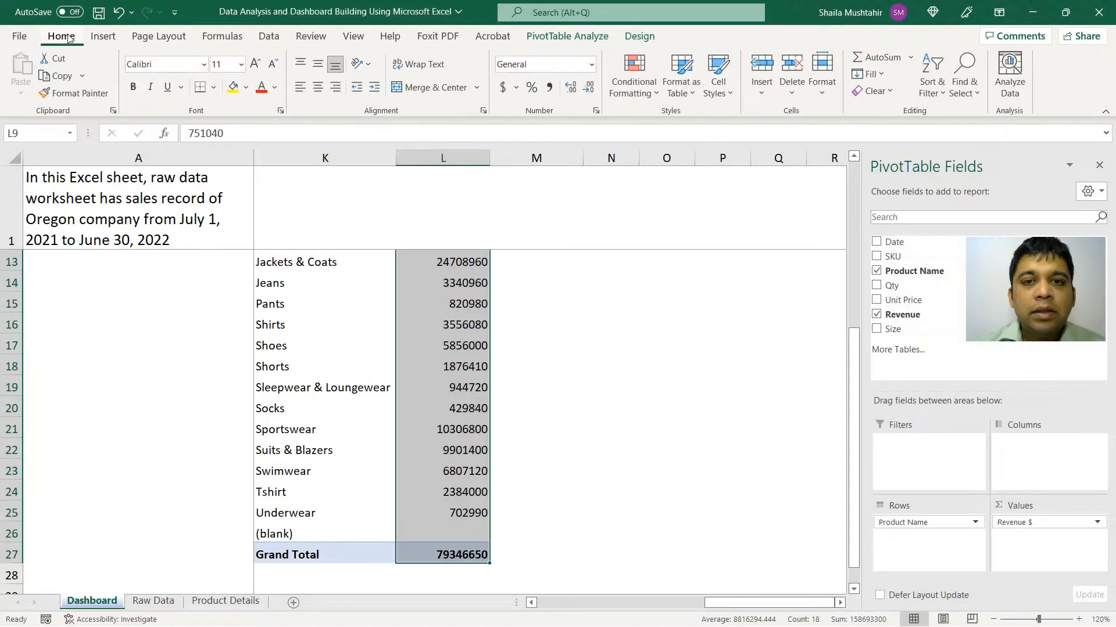
{"action": "left_click", "coordinate": [503, 87]}
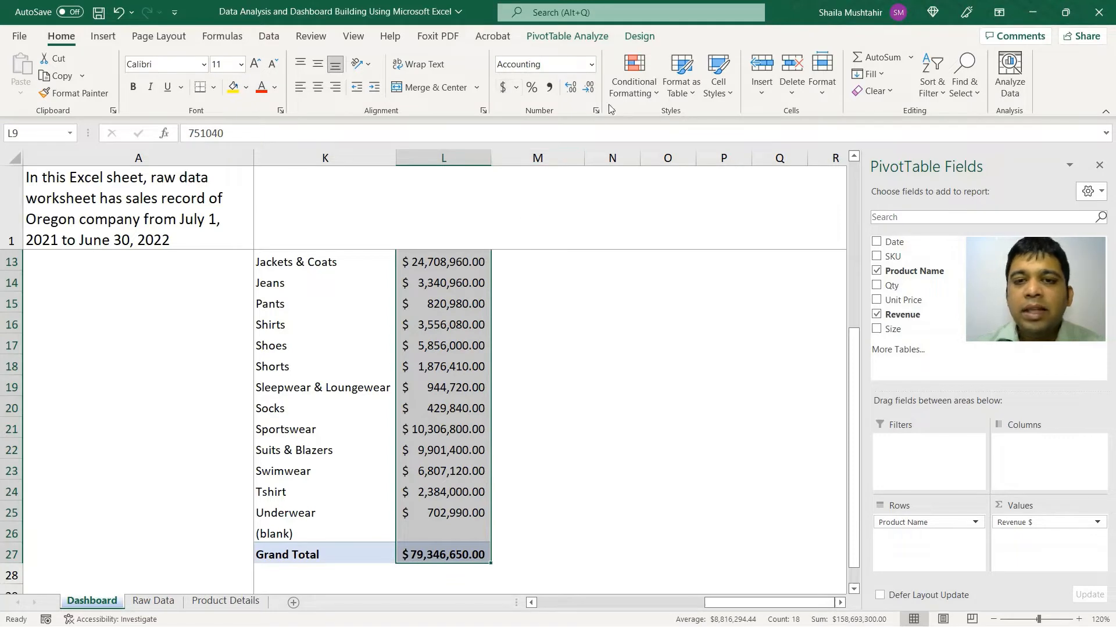
{"action": "left_click", "coordinate": [587, 88]}
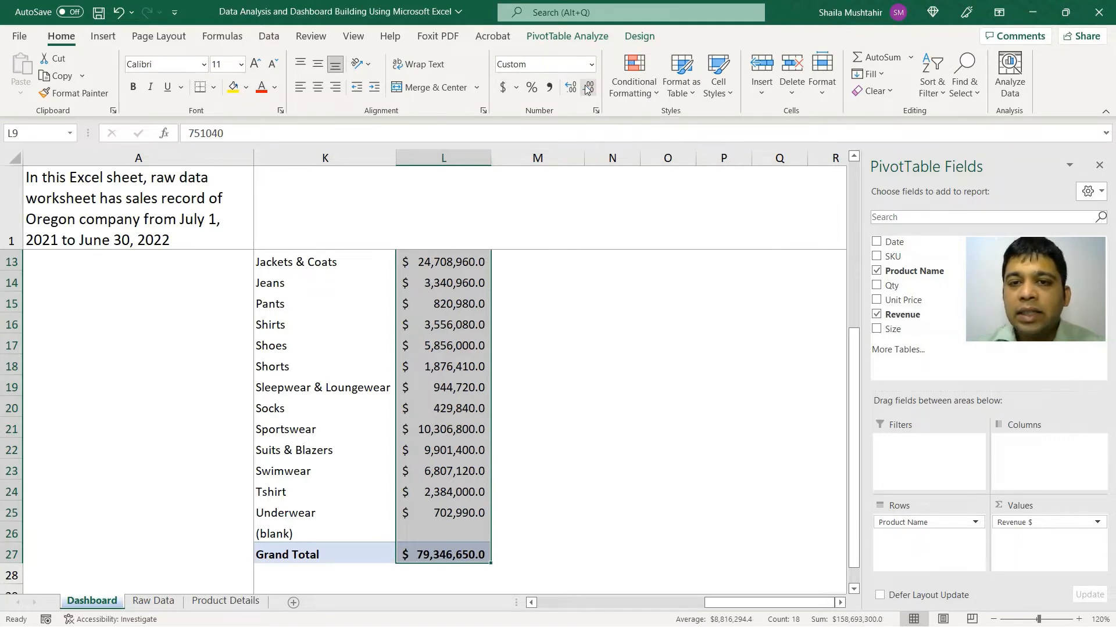
{"action": "left_click", "coordinate": [587, 87]}
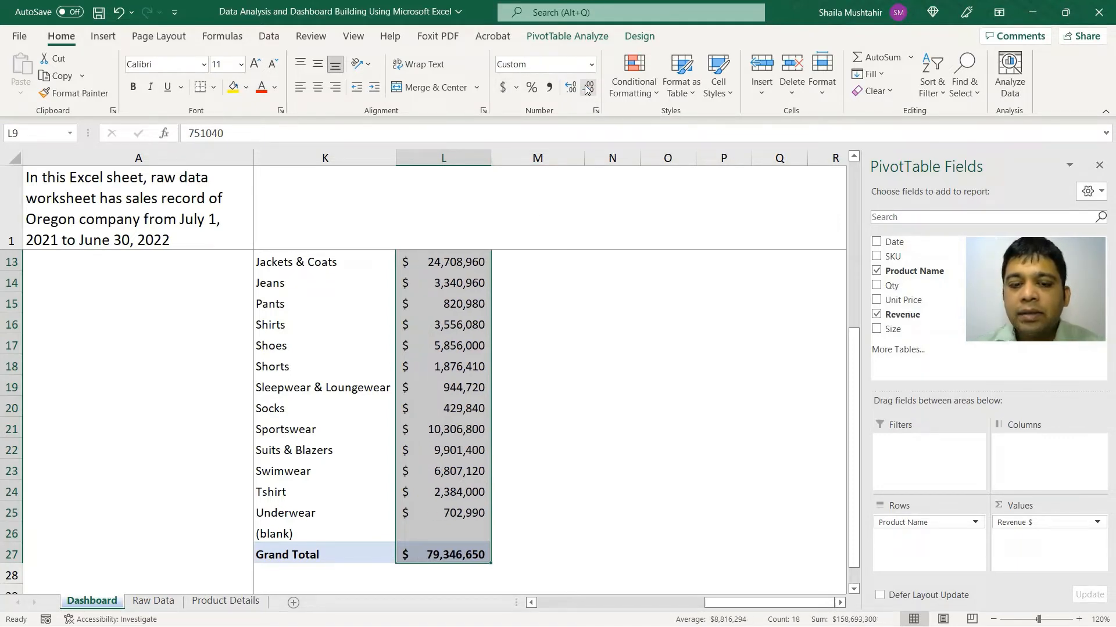
{"action": "scroll", "coordinate": [519, 397], "scroll_direction": "up", "scroll_amount": 3}
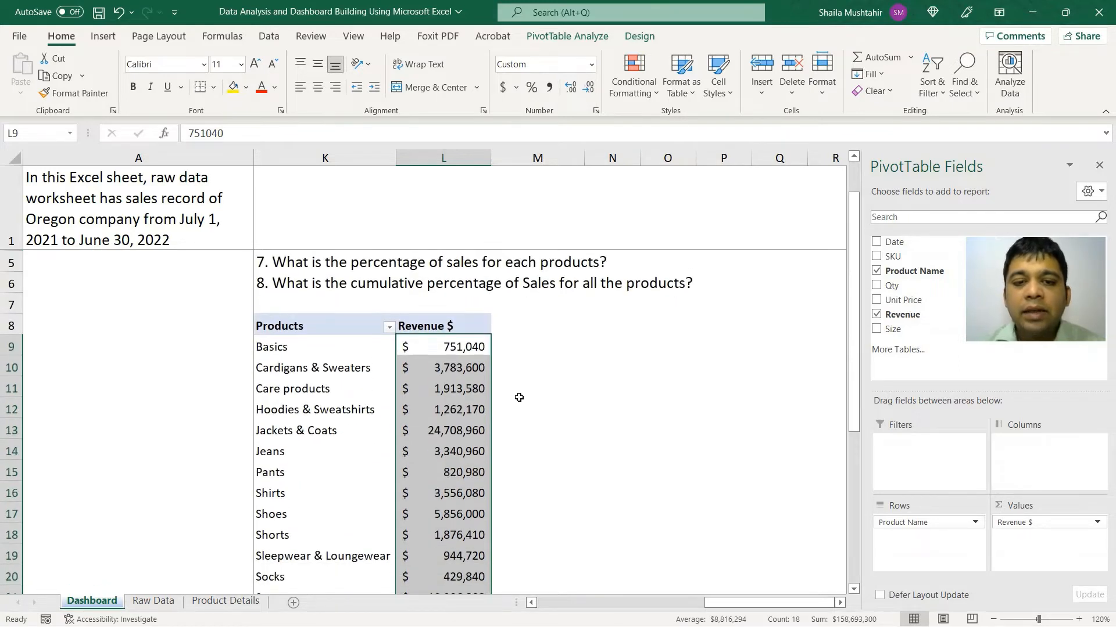
Add the Revenue field to the PivotTable values a second time, after Revenue $.
{"action": "scroll", "coordinate": [518, 397], "scroll_direction": "down", "scroll_amount": 1}
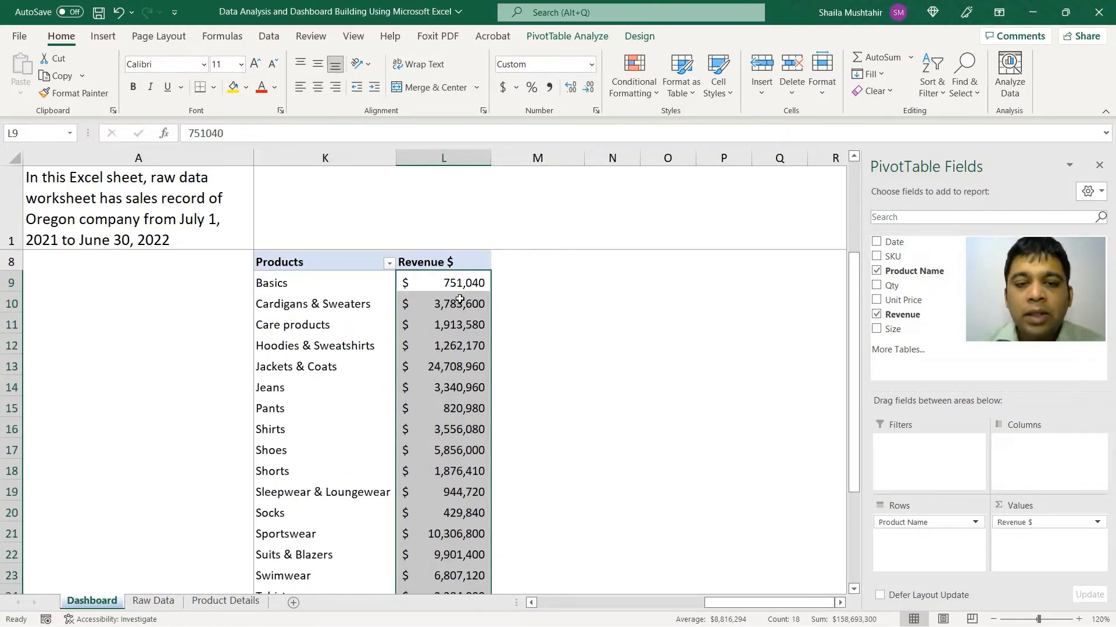
{"action": "scroll", "coordinate": [460, 299], "scroll_direction": "up", "scroll_amount": 1}
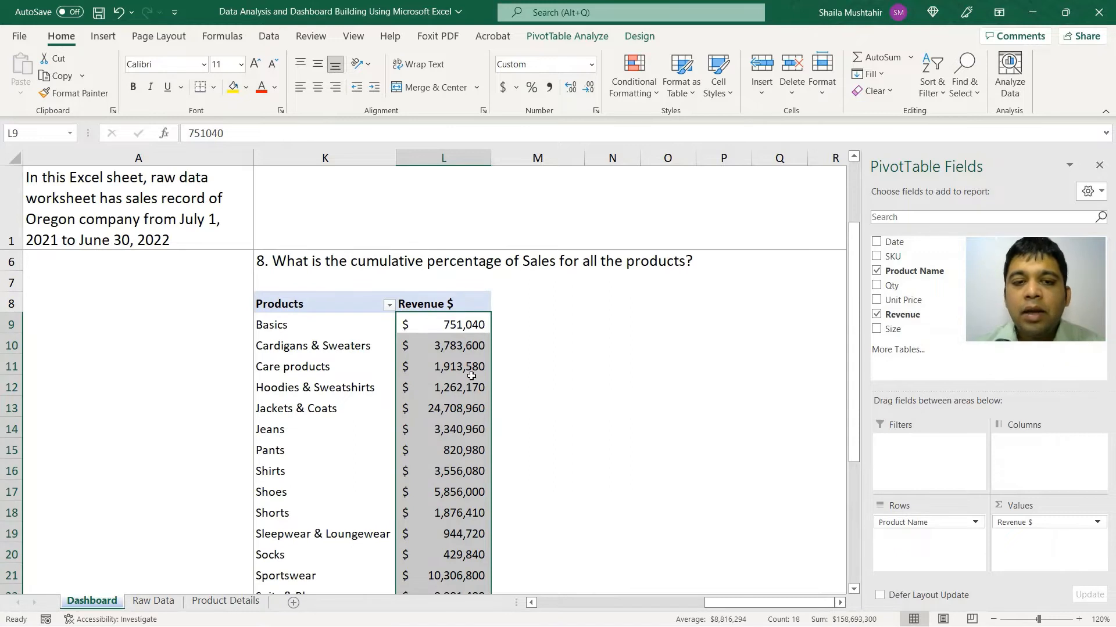
{"action": "scroll", "coordinate": [472, 379], "scroll_direction": "up", "scroll_amount": 1}
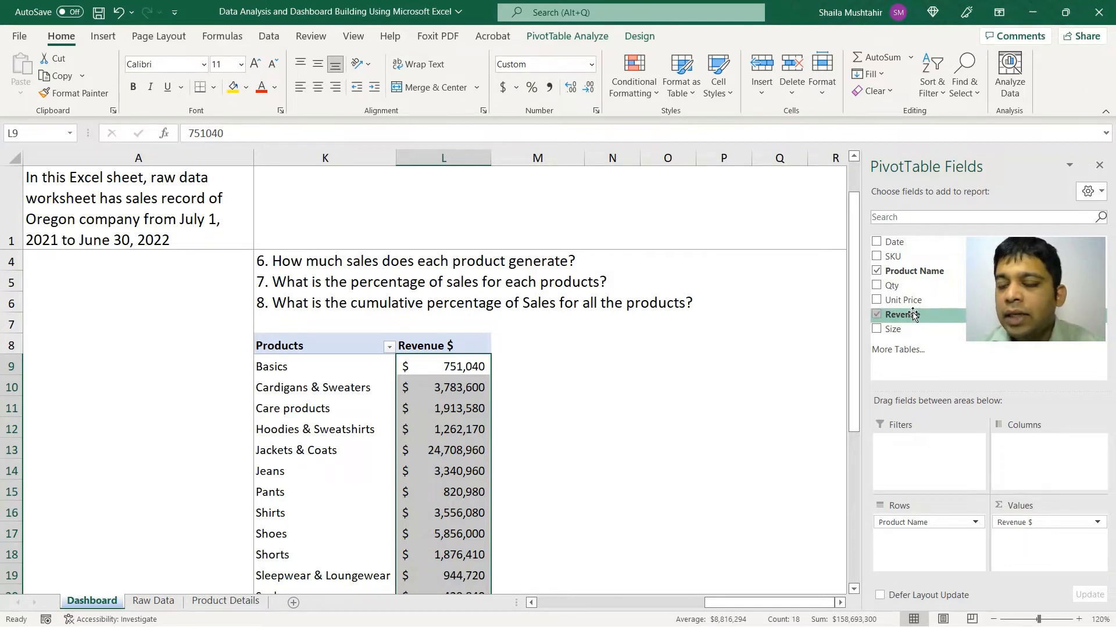
{"action": "left_click_drag", "start_coordinate": [913, 321], "coordinate": [1053, 555]}
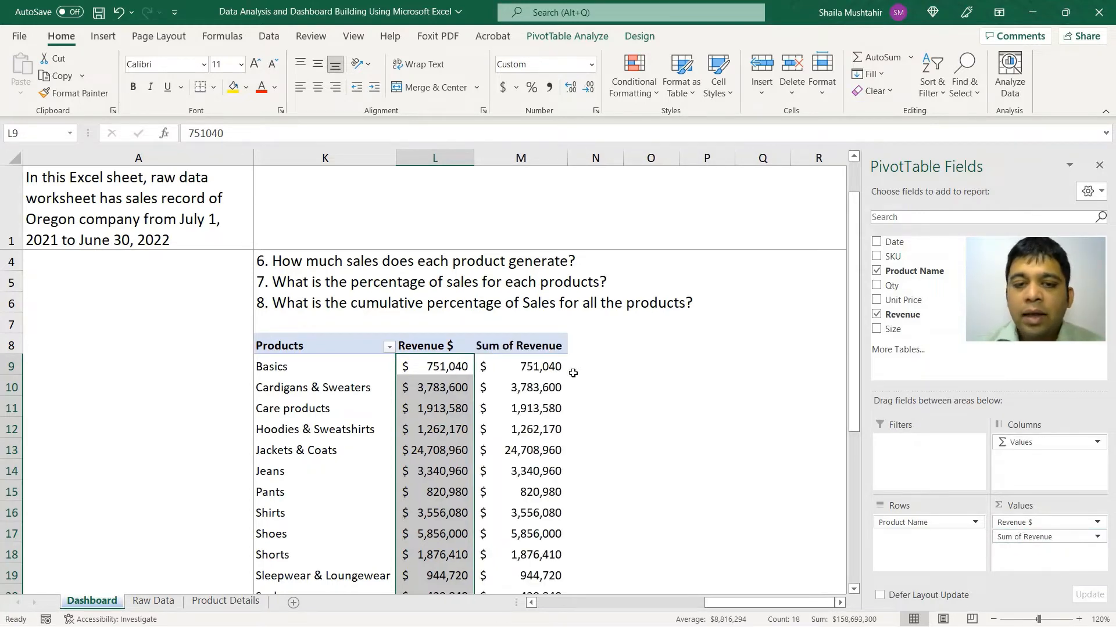
Rename the second revenue column's header in cell M8 to % of Revenue.
{"action": "left_click", "coordinate": [538, 335]}
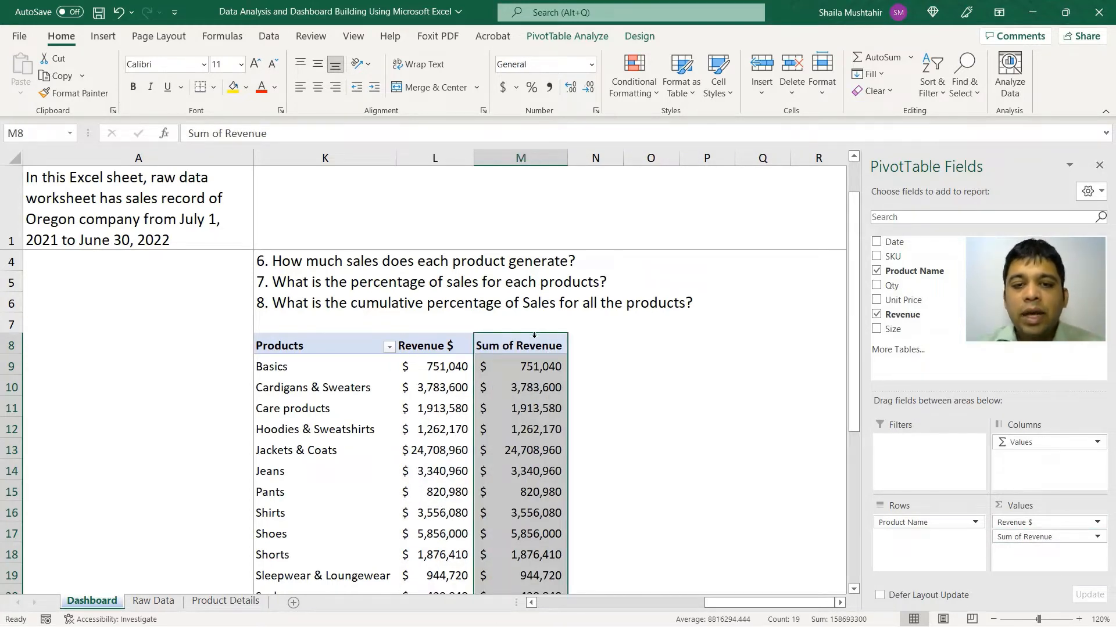
{"action": "left_click", "coordinate": [538, 344]}
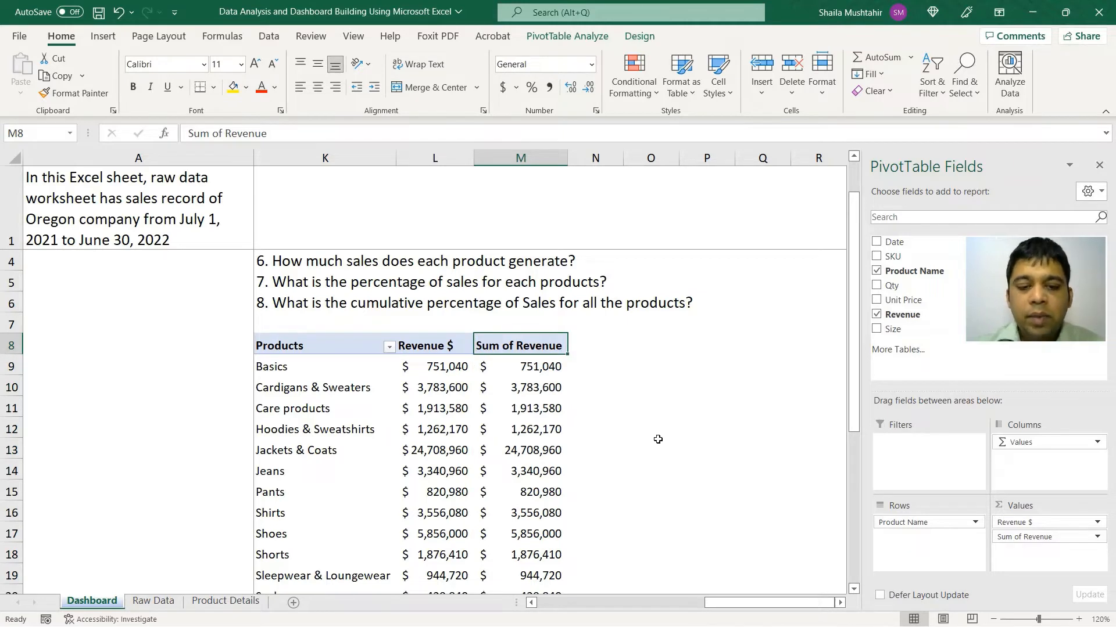
{"action": "type", "text": "%"}
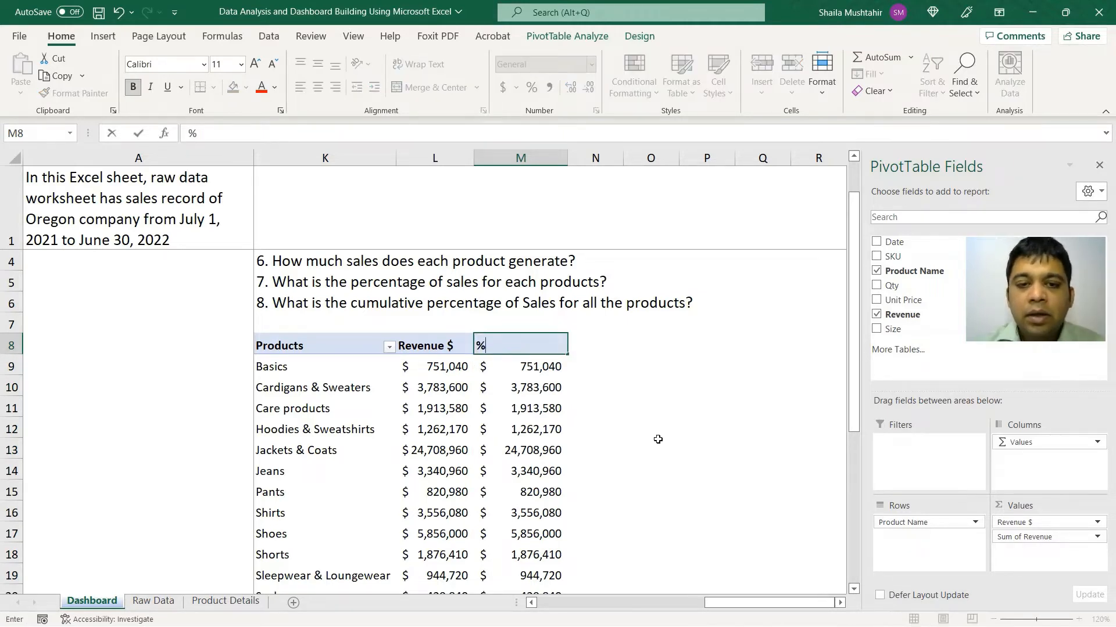
{"action": "type", "text": " of Revenue"}
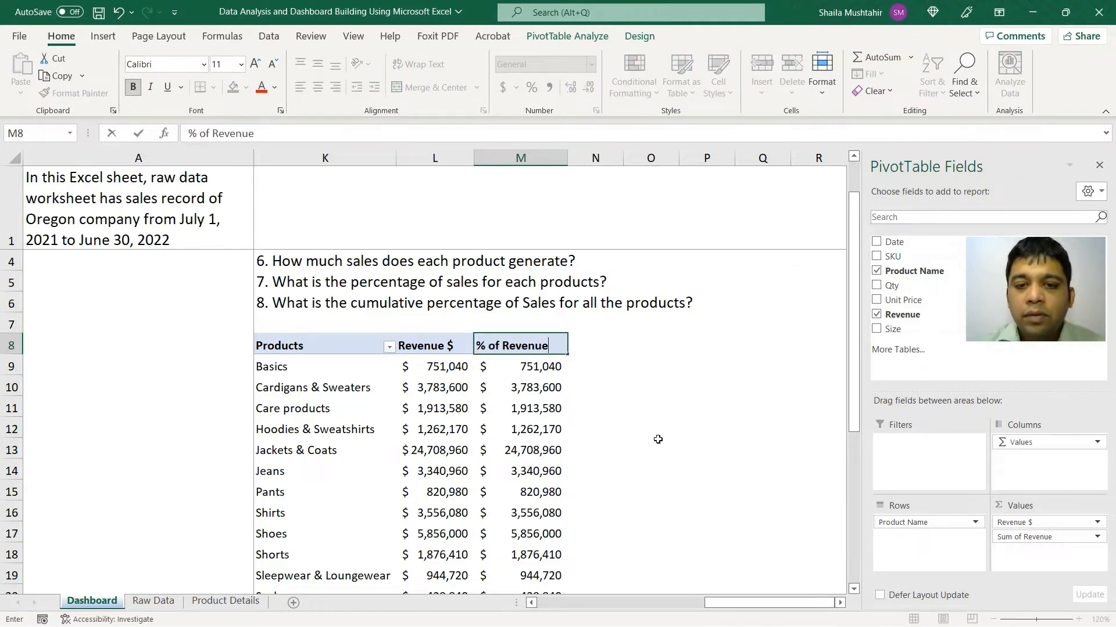
{"action": "key", "text": "Return"}
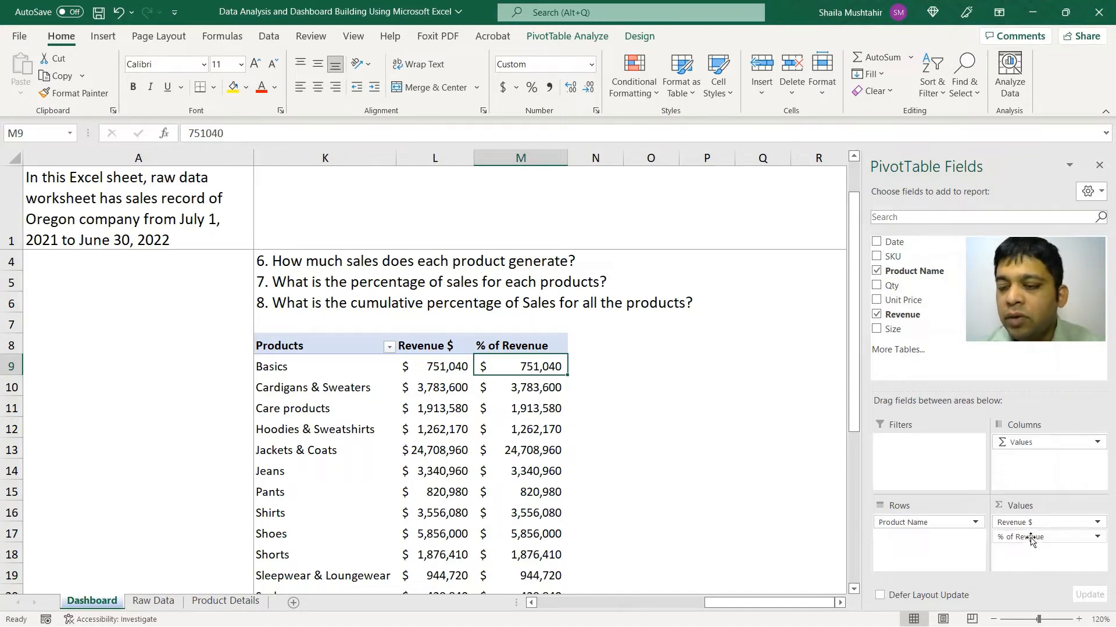
Show the % of Revenue values as % of Grand Total.
{"action": "right_click", "coordinate": [550, 373]}
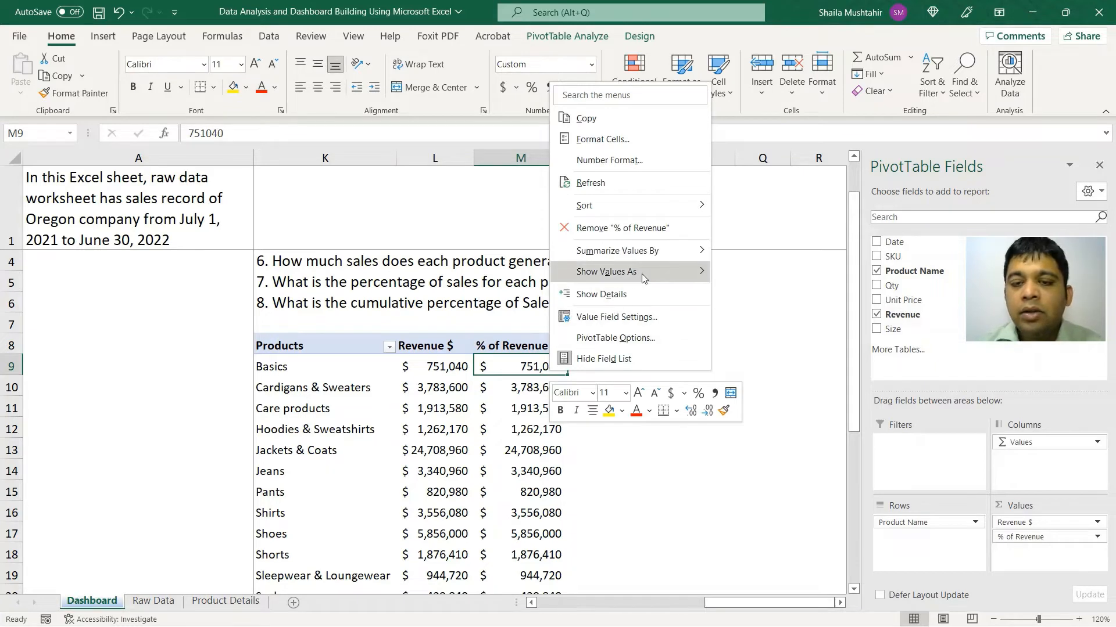
{"action": "mouse_move", "coordinate": [641, 274]}
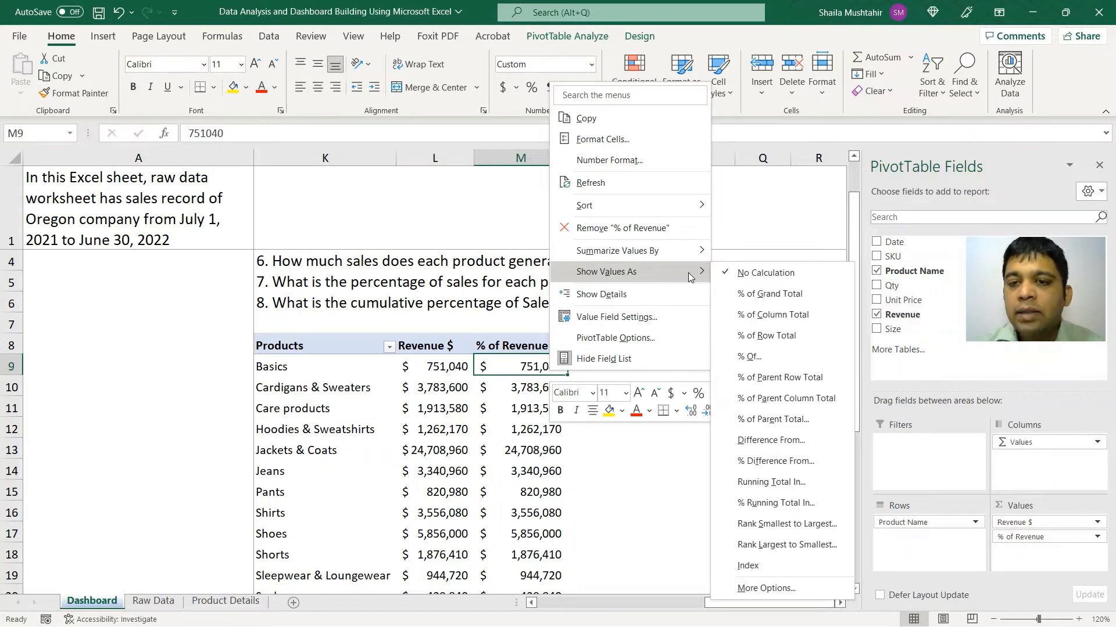
{"action": "left_click", "coordinate": [795, 303]}
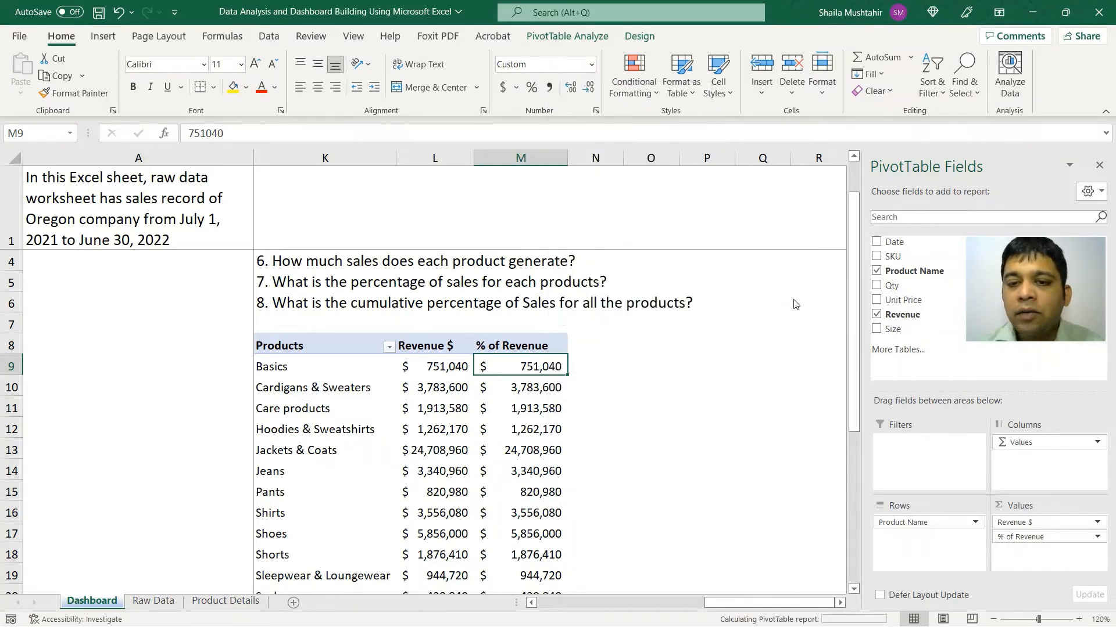
Sort the products by % of Revenue from largest to smallest.
{"action": "right_click", "coordinate": [535, 370]}
{"action": "mouse_move", "coordinate": [618, 204]}
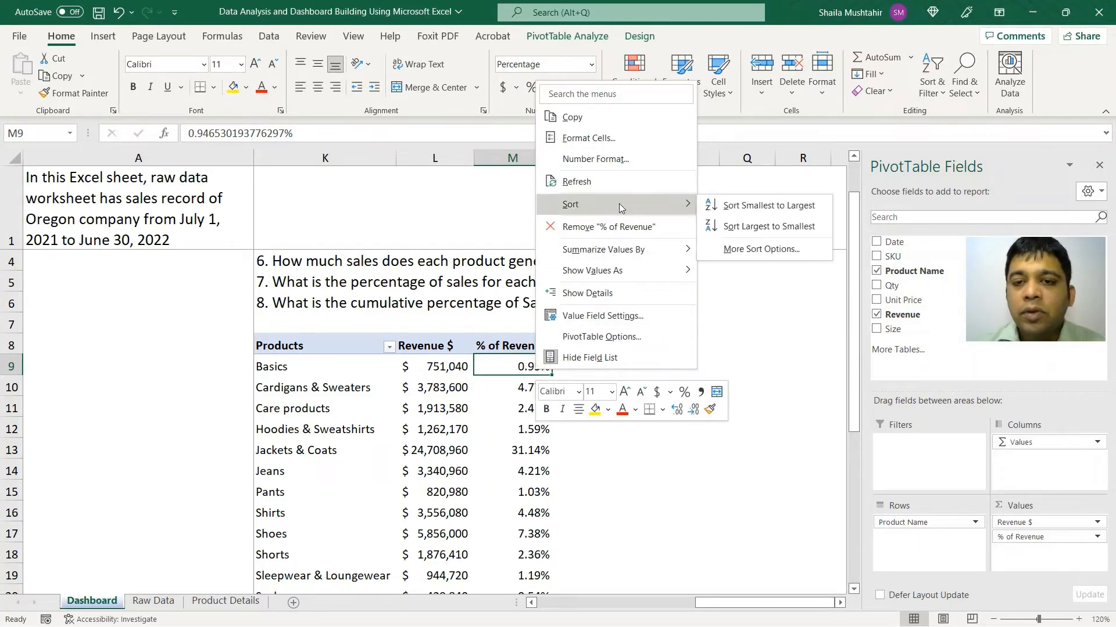
{"action": "left_click", "coordinate": [758, 226]}
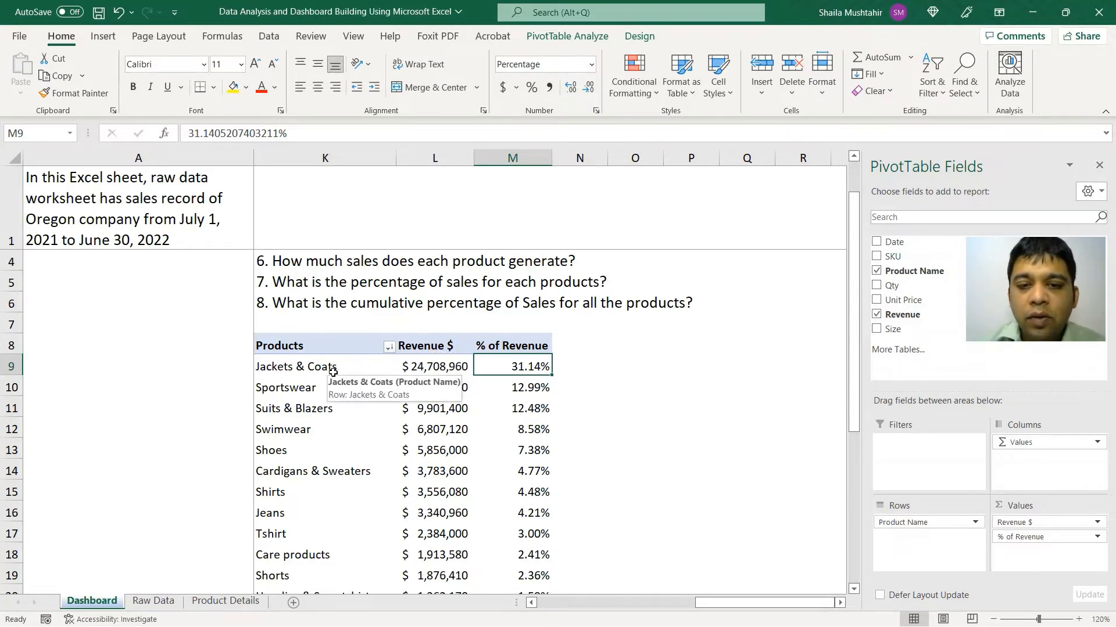
{"action": "mouse_move", "coordinate": [530, 370]}
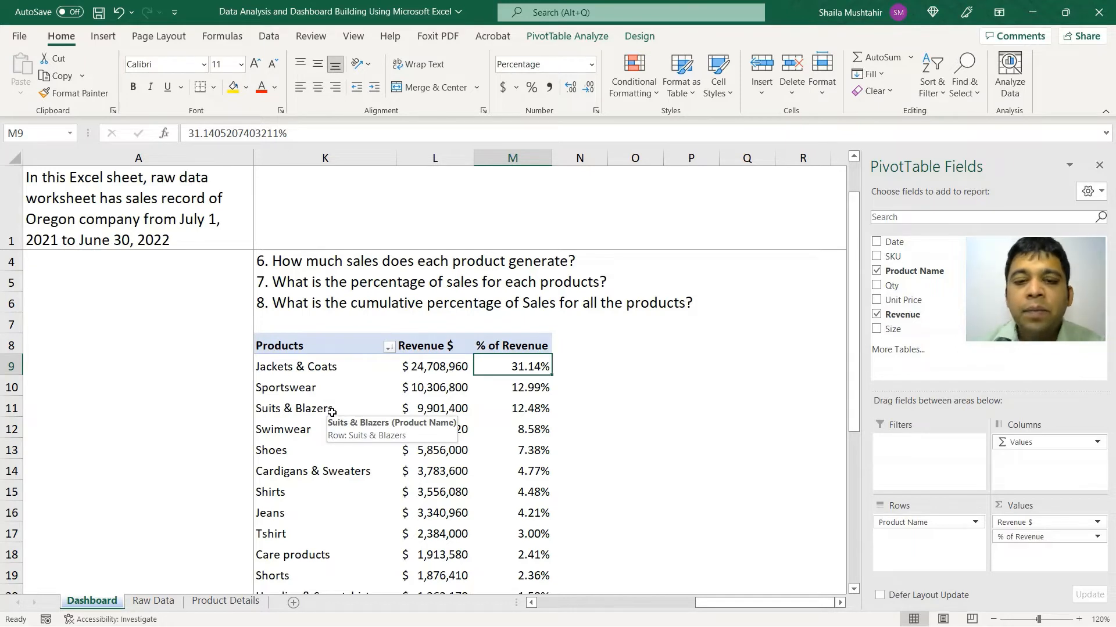
Add the Revenue field to the PivotTable values a third time, after % of Revenue.
{"action": "scroll", "coordinate": [332, 412], "scroll_direction": "down", "scroll_amount": 1}
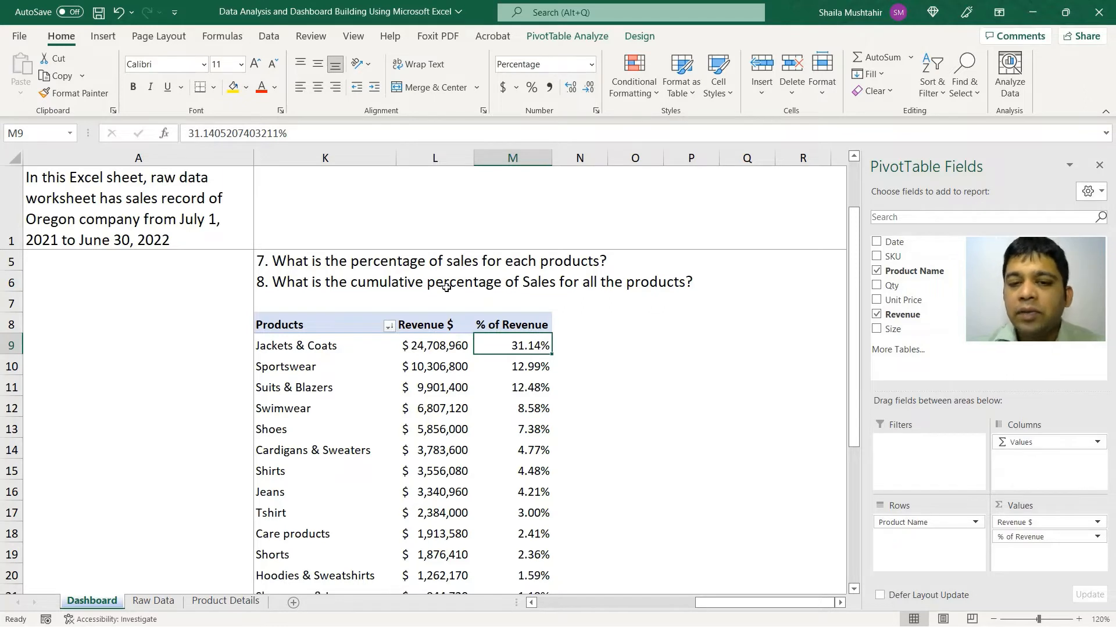
{"action": "scroll", "coordinate": [567, 368], "scroll_direction": "up", "scroll_amount": 1}
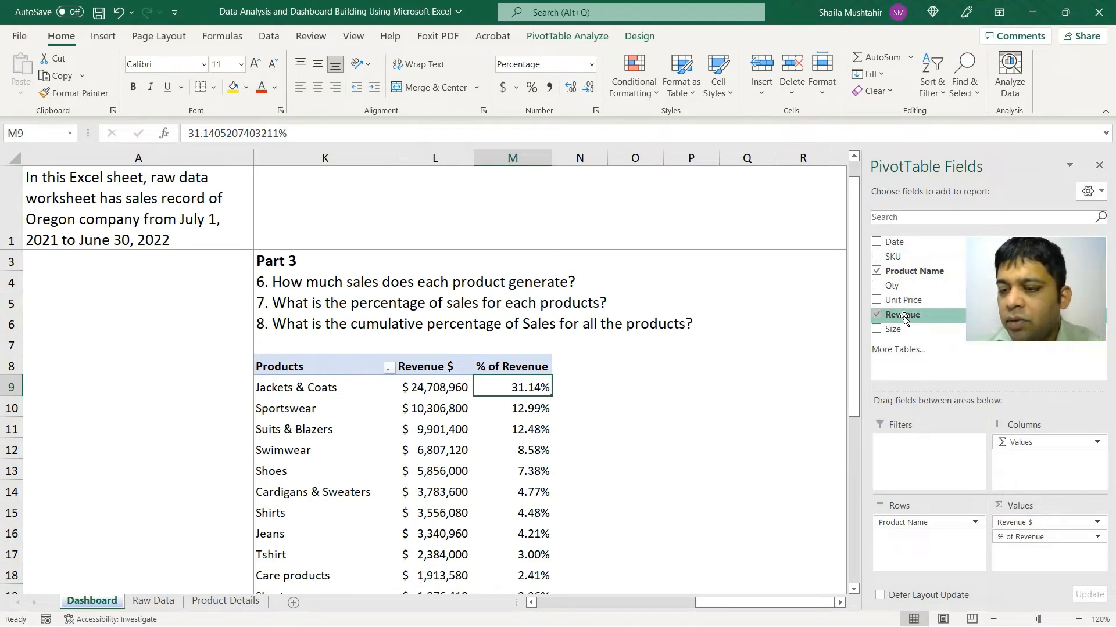
{"action": "left_click_drag", "start_coordinate": [905, 319], "coordinate": [1051, 549]}
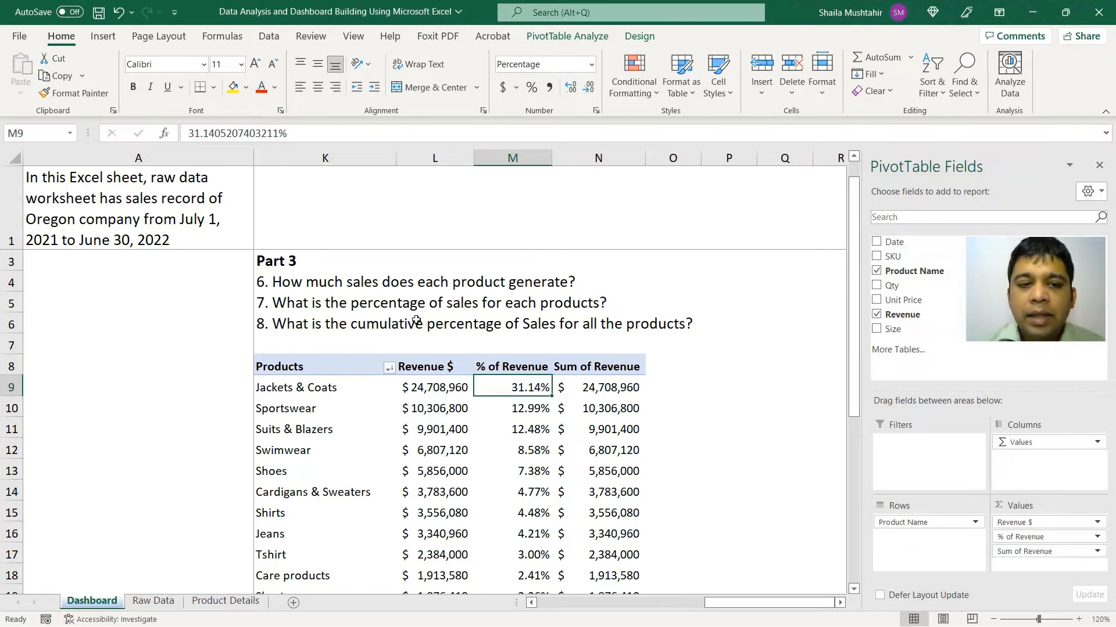
Rename the third revenue column's header in cell N8 to Cumulative % of Sales and fit the column width to it.
{"action": "left_click", "coordinate": [599, 369]}
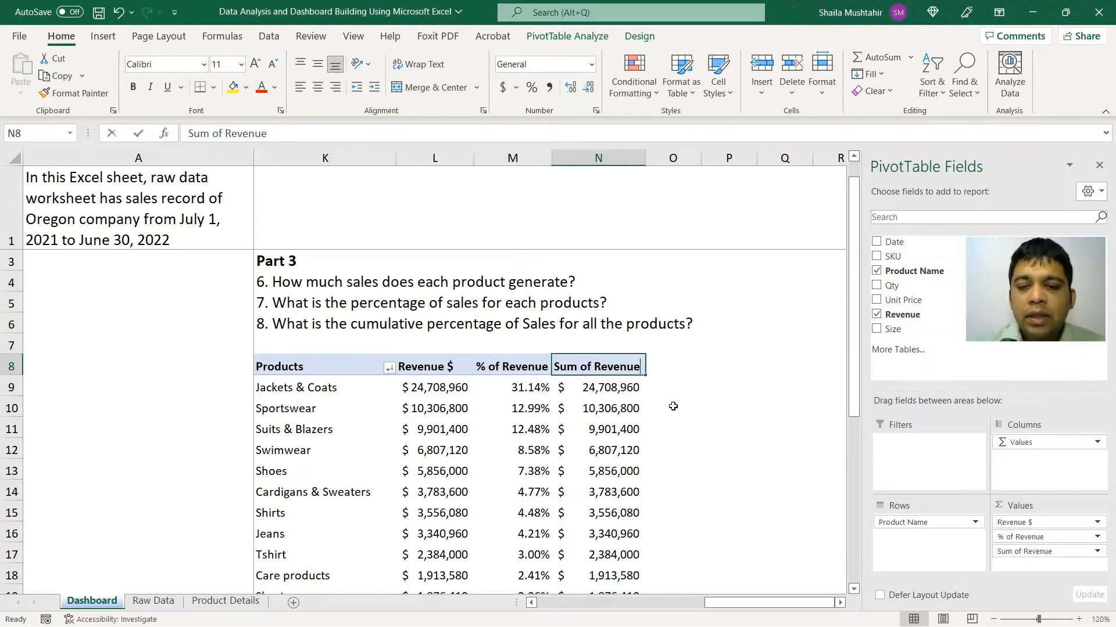
{"action": "type", "text": "Cumulative "}
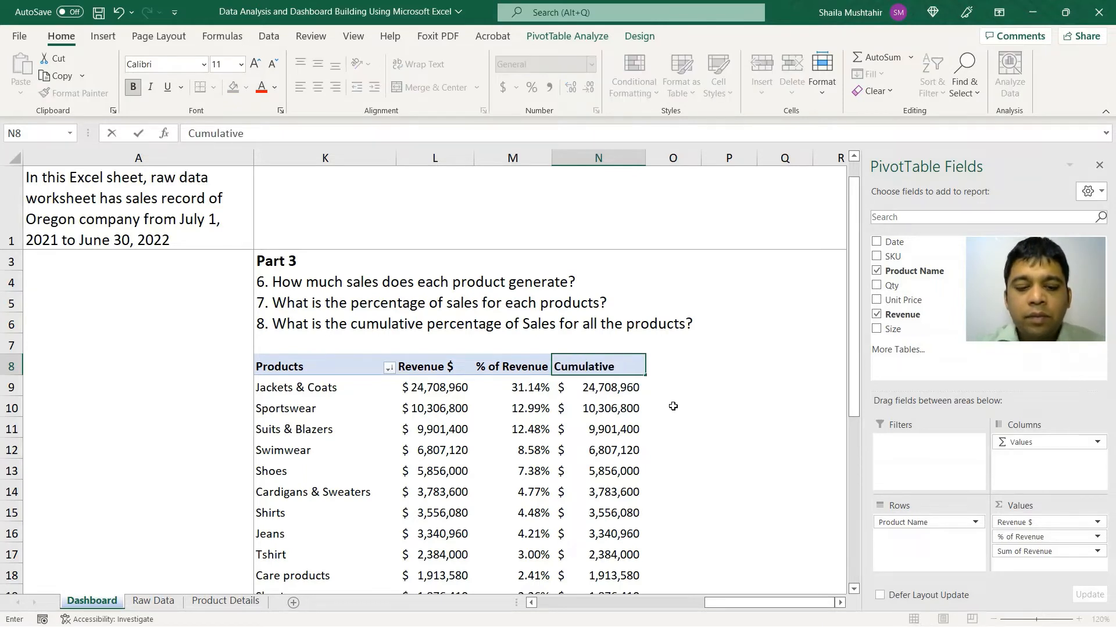
{"action": "type", "text": "%"}
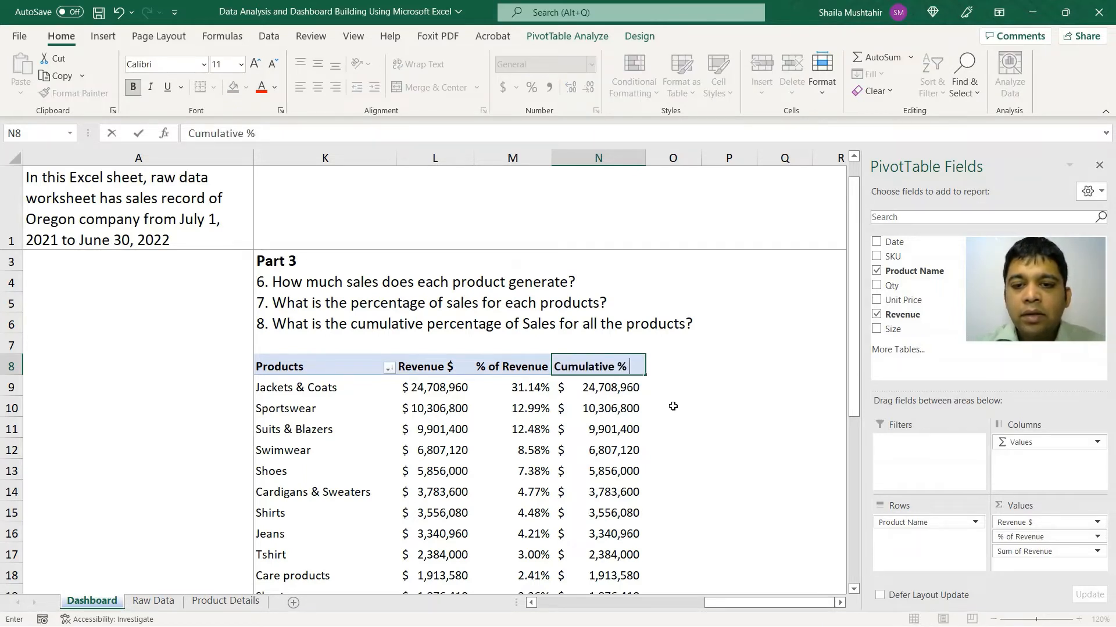
{"action": "type", "text": " of Sales"}
{"action": "key", "text": "Return"}
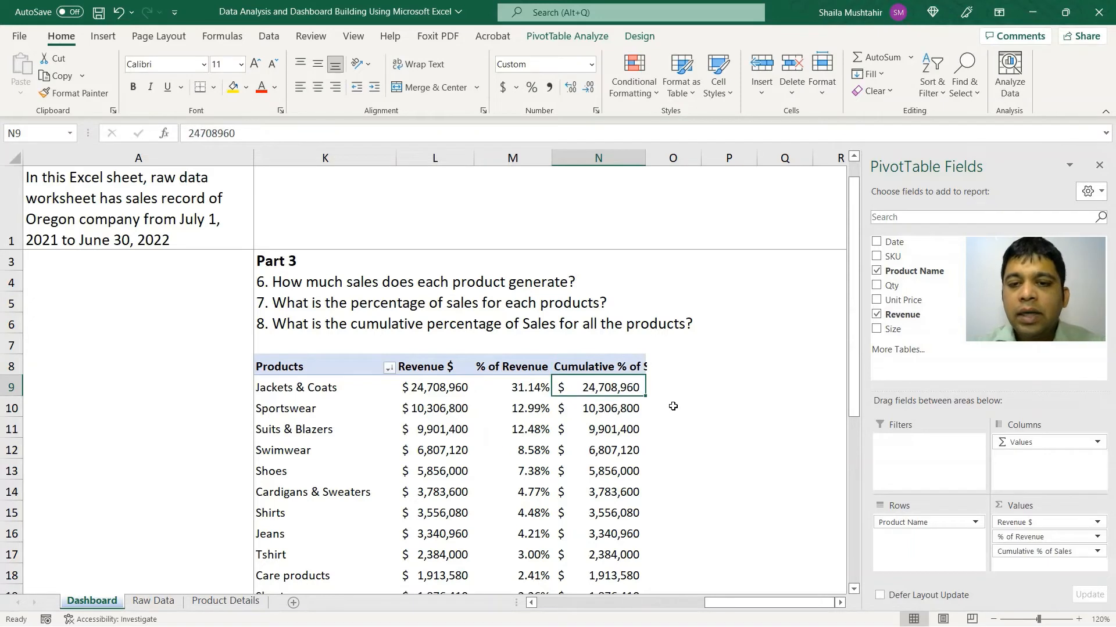
{"action": "double_click", "coordinate": [646, 158]}
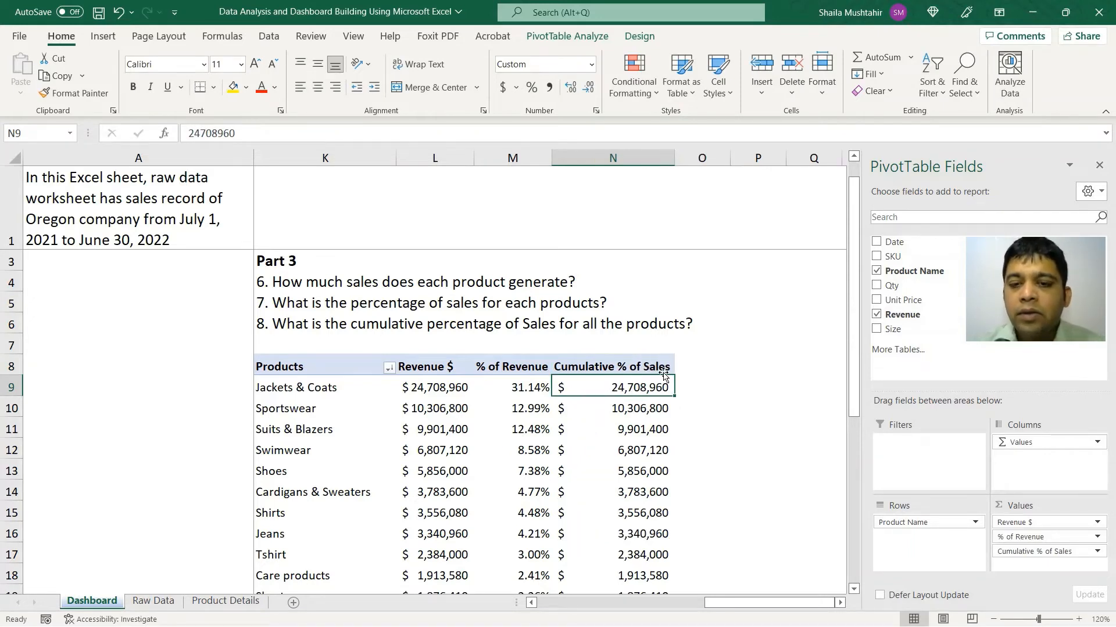
Show the Cumulative % of Sales values as % Running Total In with Product Name as the base field.
{"action": "right_click", "coordinate": [607, 390]}
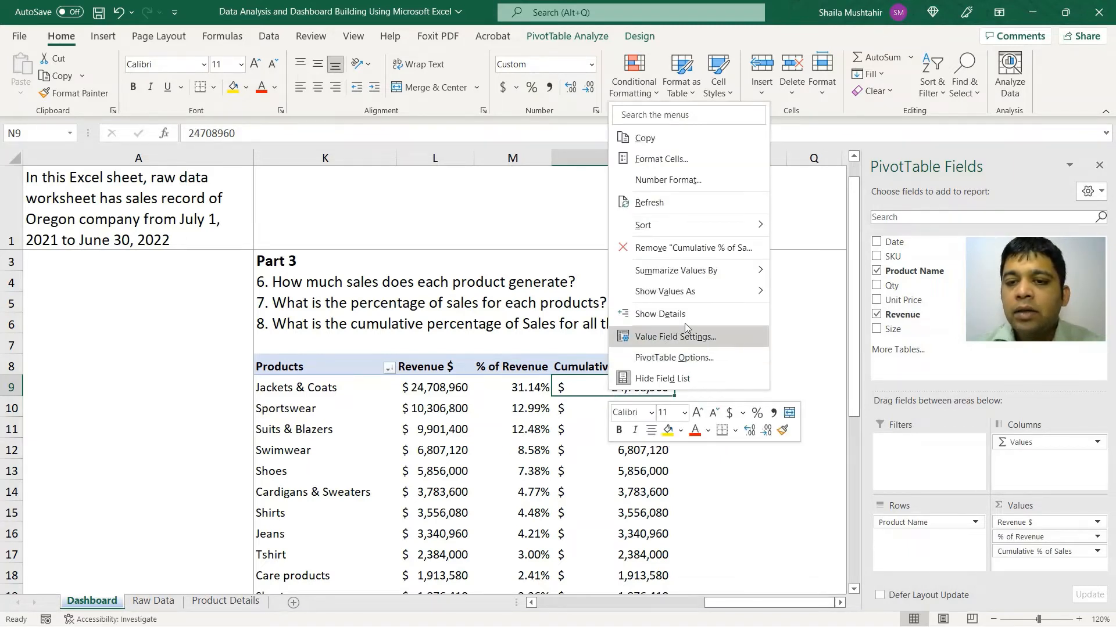
{"action": "mouse_move", "coordinate": [739, 291]}
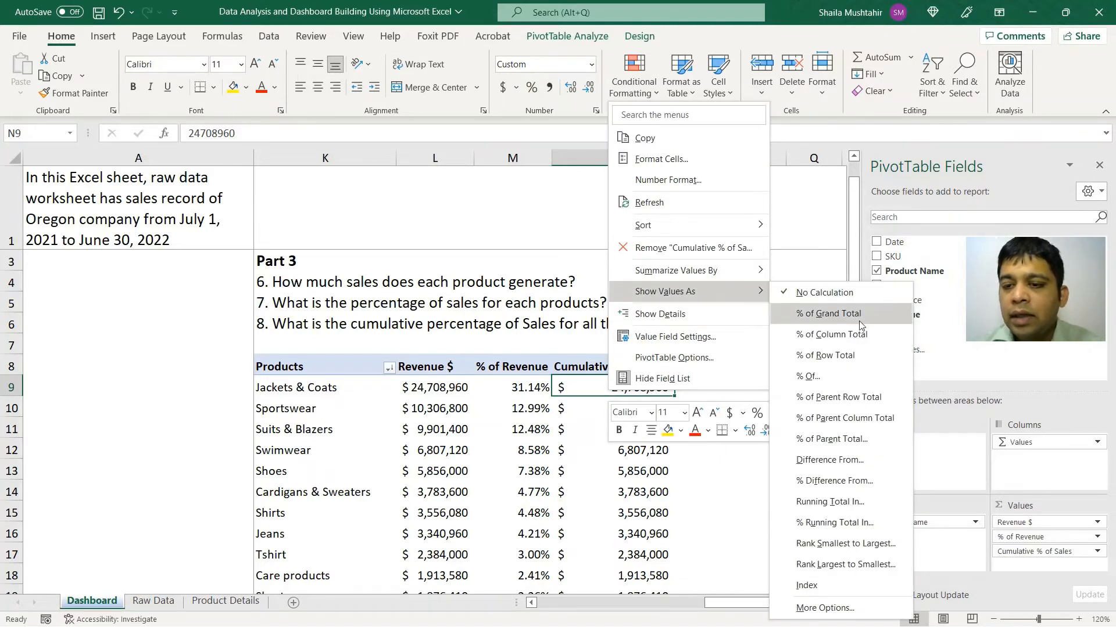
{"action": "left_click", "coordinate": [848, 523]}
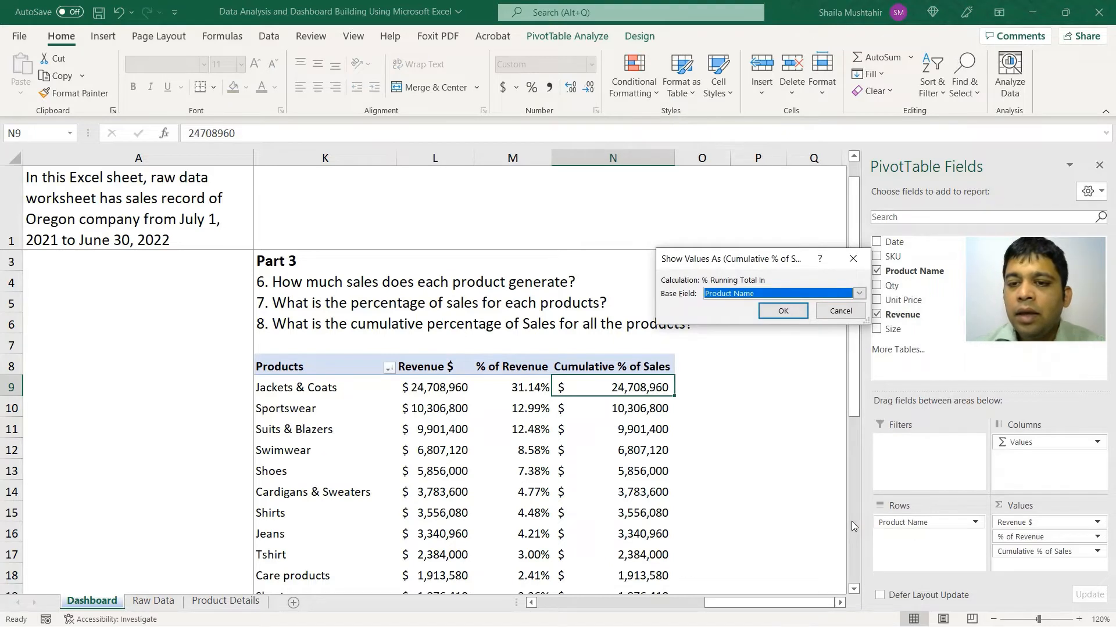
{"action": "left_click", "coordinate": [777, 313]}
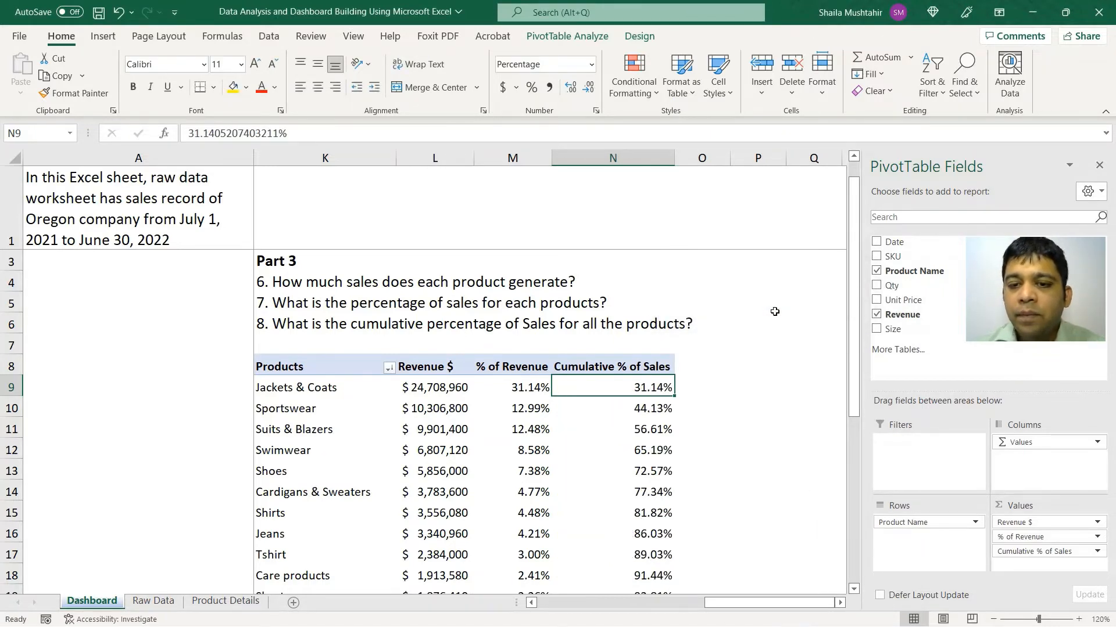
Review the cumulative sales percentages, comparing the top three products with the full product list, and check the number of products.
{"action": "scroll", "coordinate": [739, 420], "scroll_direction": "down", "scroll_amount": 1}
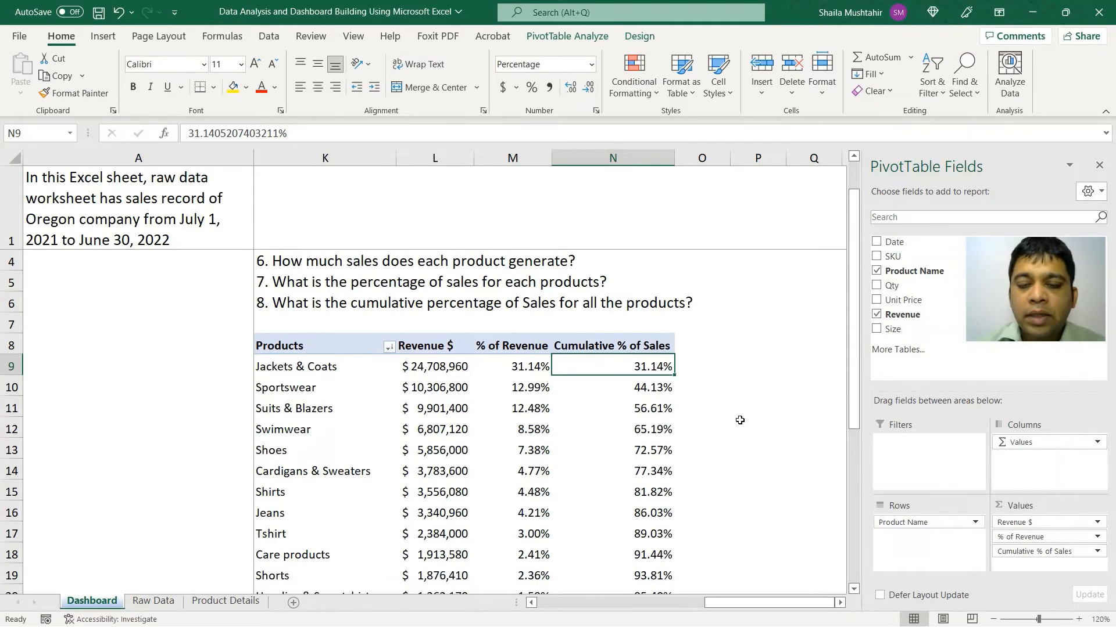
{"action": "scroll", "coordinate": [740, 420], "scroll_direction": "down", "scroll_amount": 1}
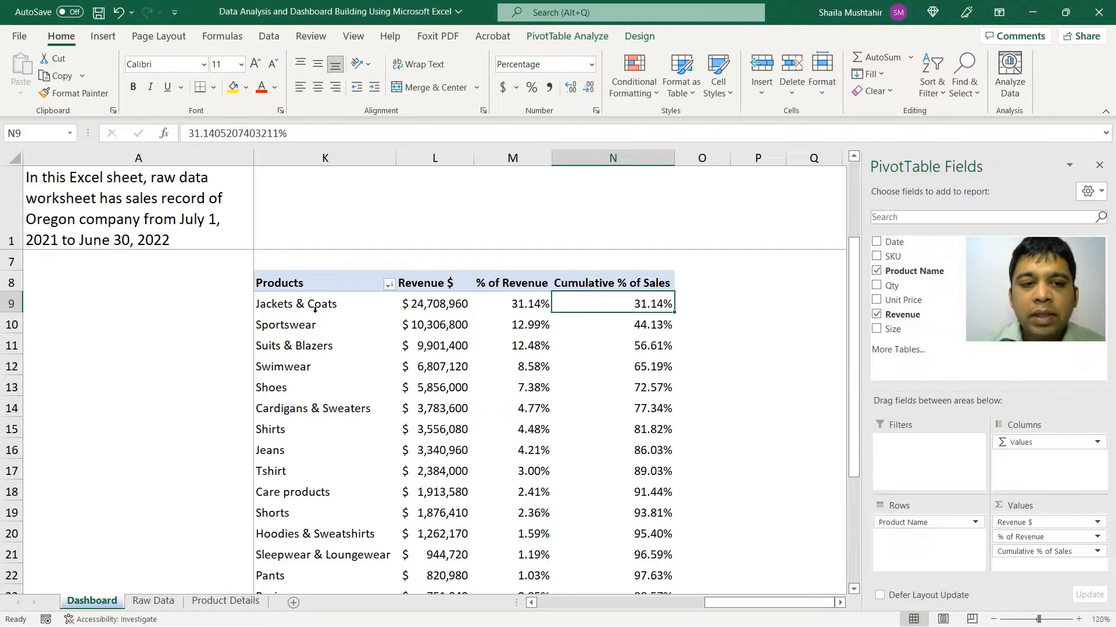
{"action": "left_click_drag", "start_coordinate": [316, 310], "coordinate": [318, 347]}
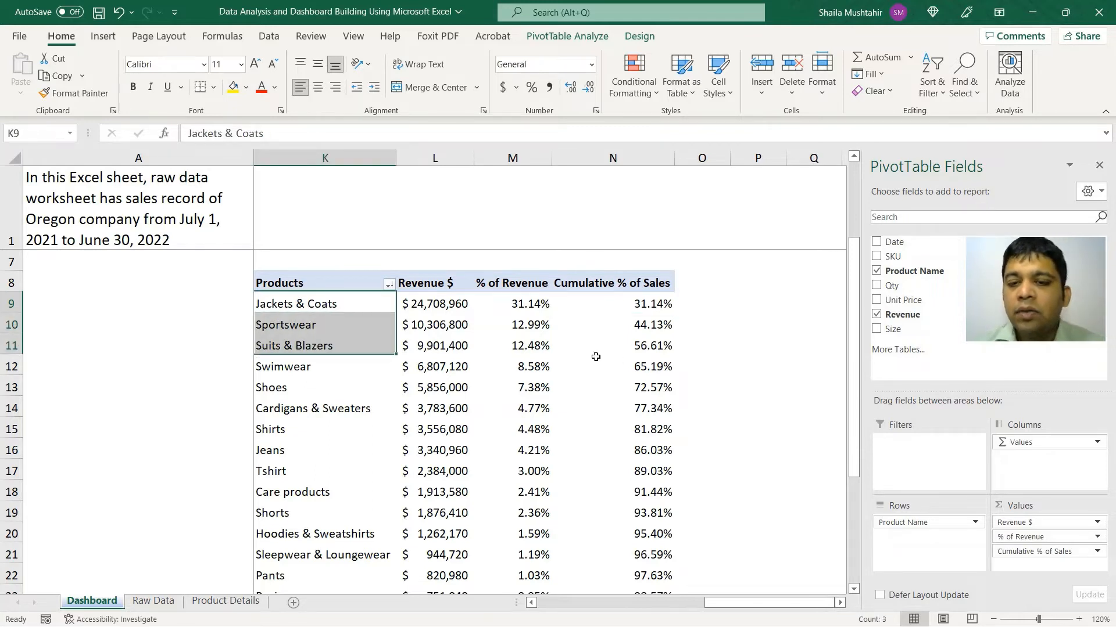
{"action": "mouse_move", "coordinate": [663, 350]}
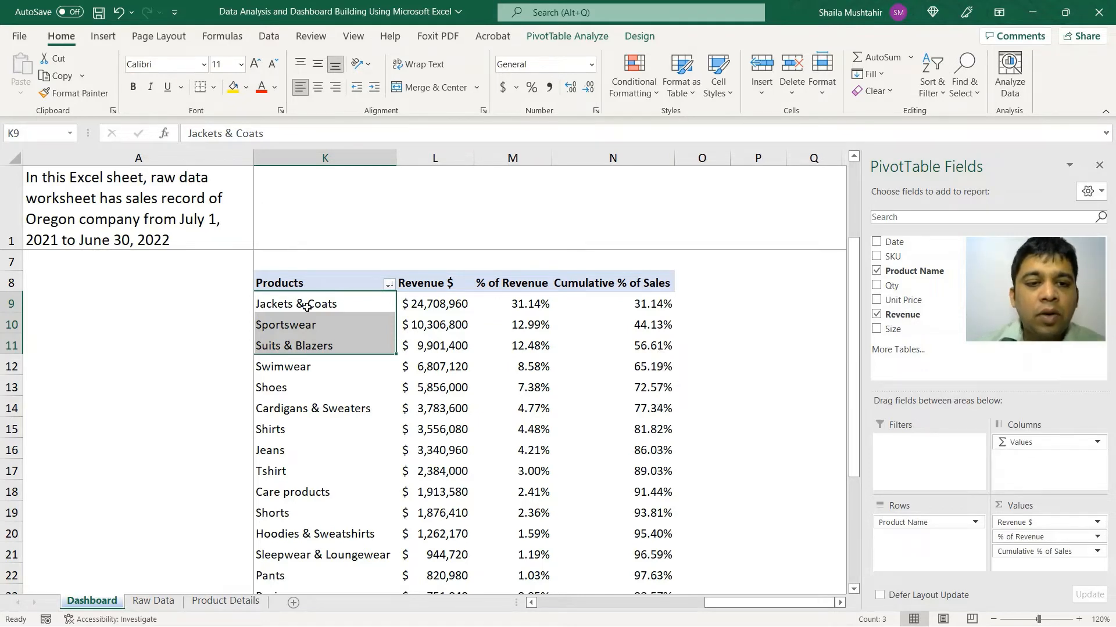
{"action": "left_click_drag", "start_coordinate": [307, 305], "coordinate": [318, 555]}
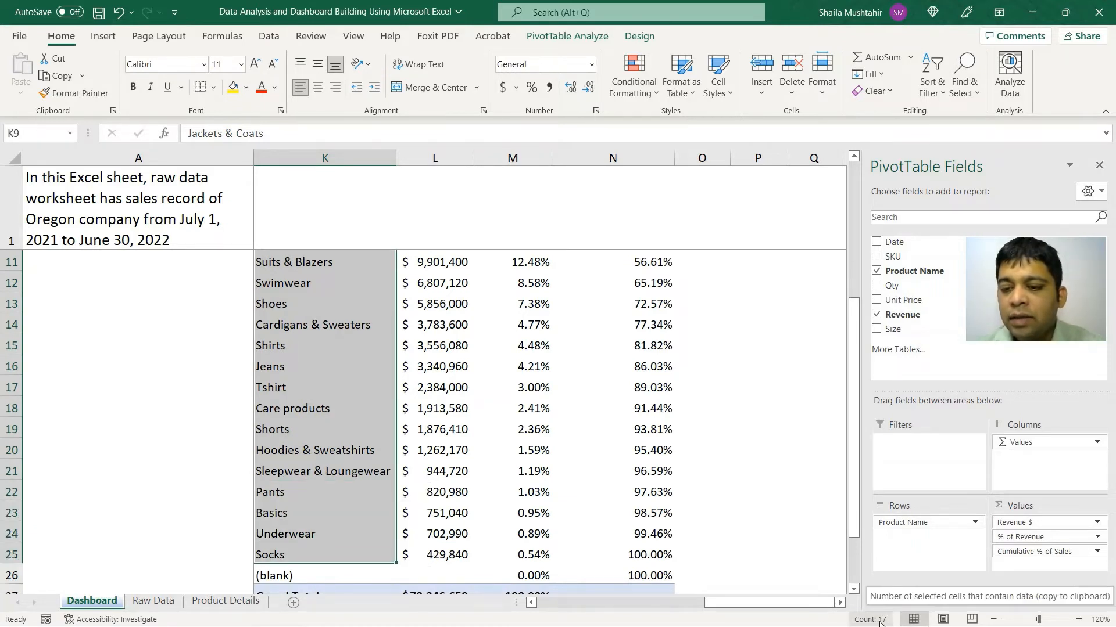
{"action": "scroll", "coordinate": [438, 428], "scroll_direction": "up", "scroll_amount": 1}
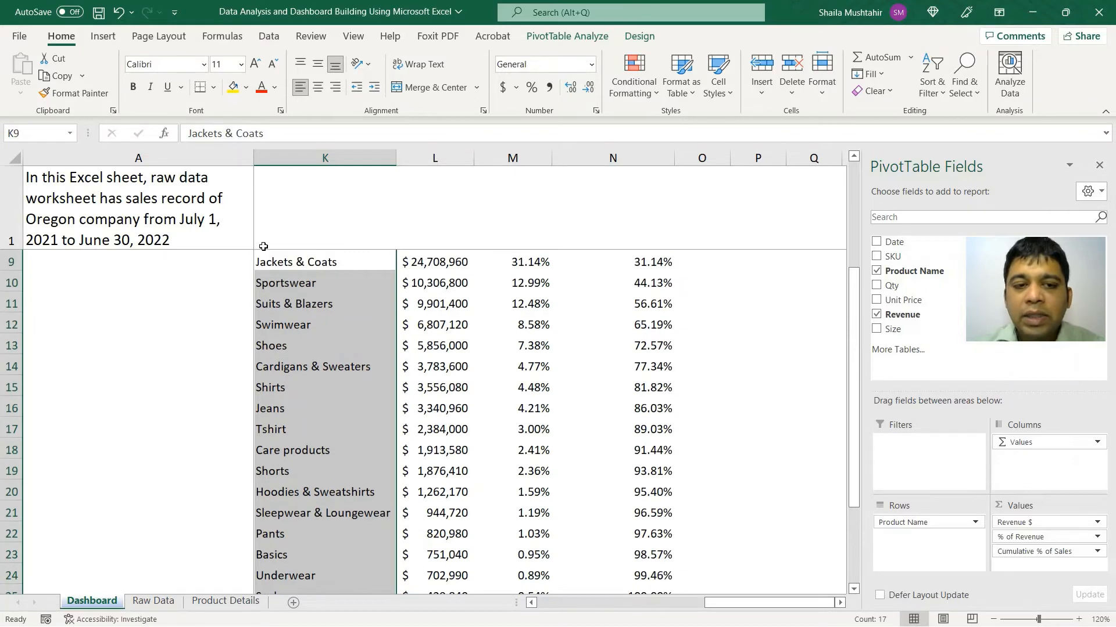
{"action": "scroll", "coordinate": [340, 412], "scroll_direction": "down", "scroll_amount": 2}
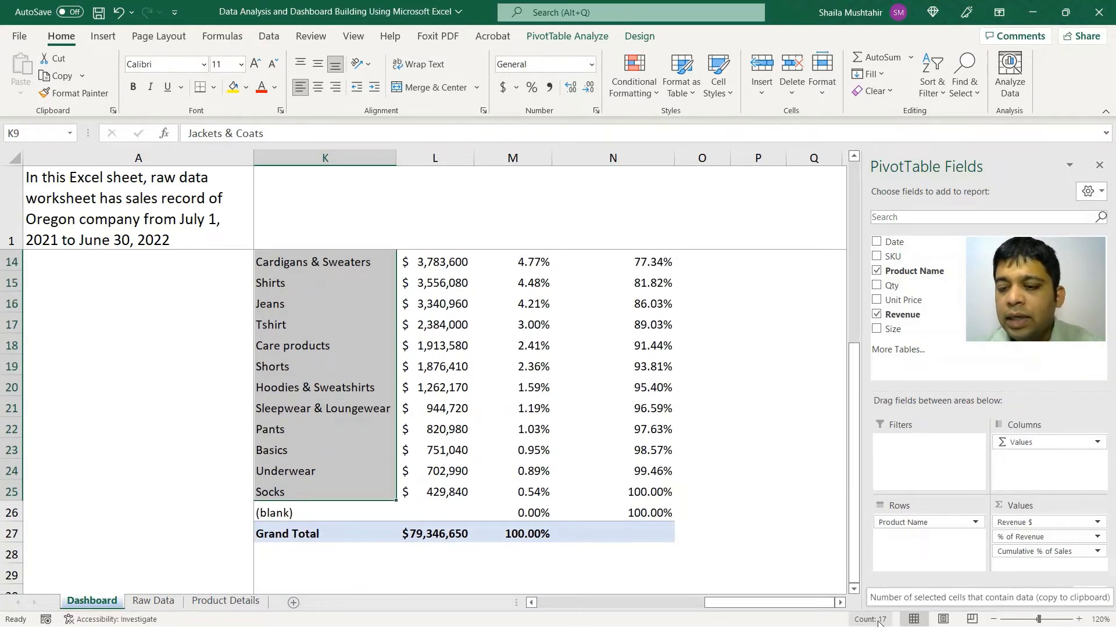
{"action": "scroll", "coordinate": [678, 415], "scroll_direction": "up", "scroll_amount": 2}
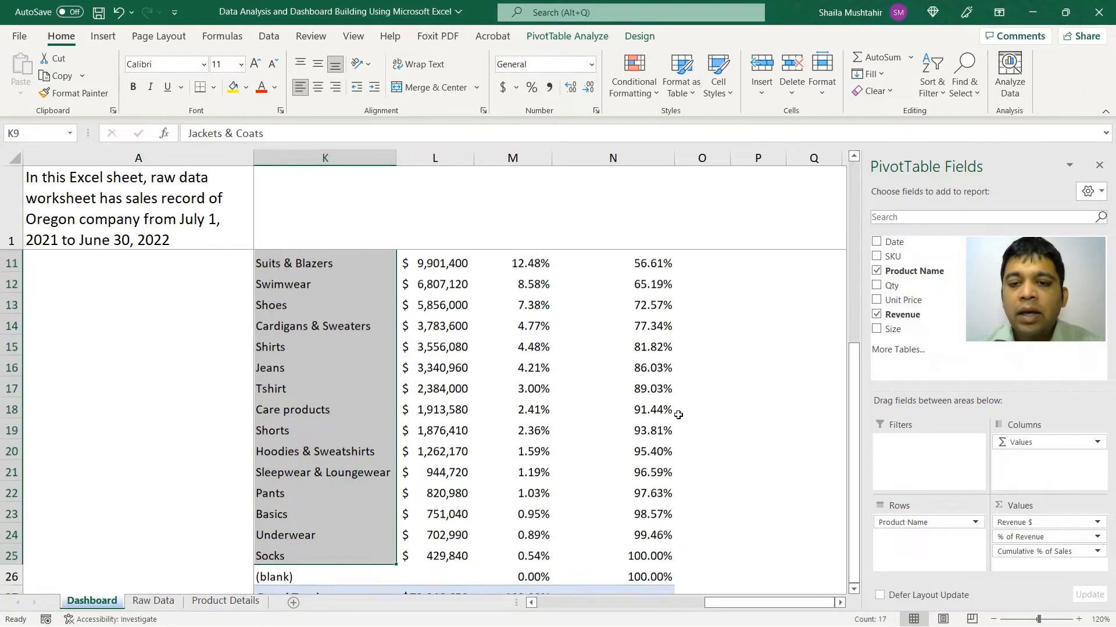
Examine the cumulative sales percentages, comparing the top three products with the first eight products through Jeans.
{"action": "scroll", "coordinate": [678, 414], "scroll_direction": "down", "scroll_amount": 1}
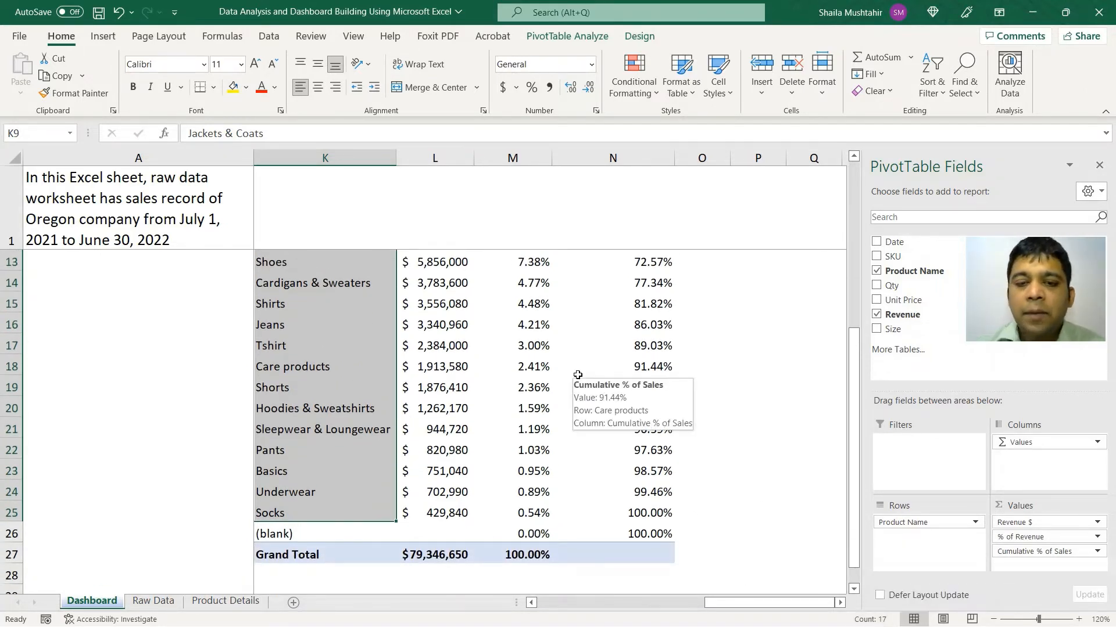
{"action": "scroll", "coordinate": [578, 375], "scroll_direction": "up", "scroll_amount": 2}
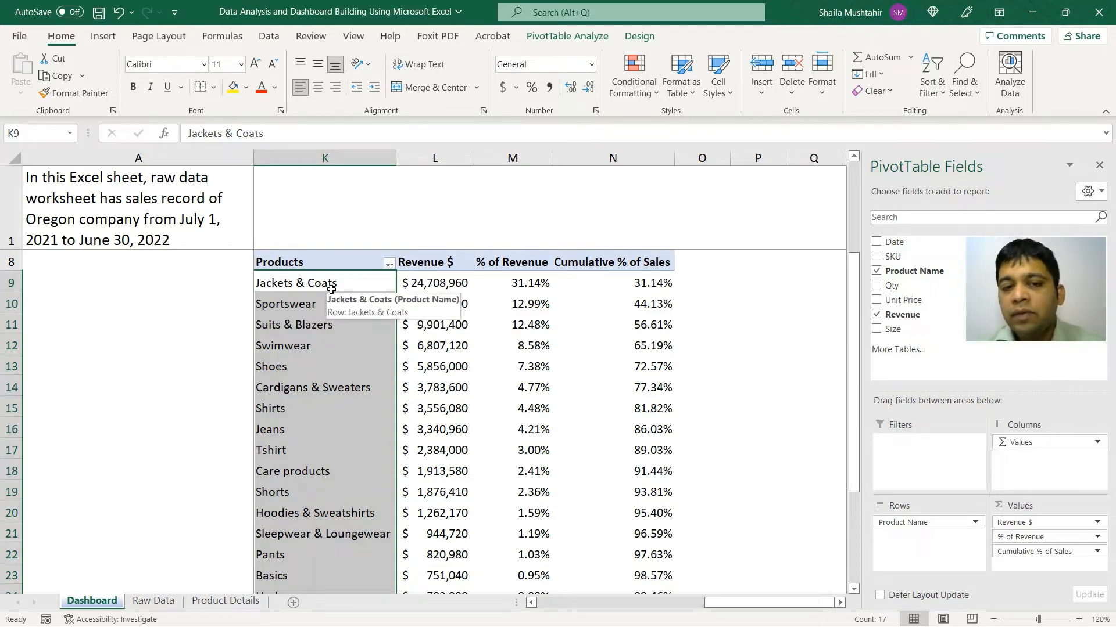
{"action": "left_click_drag", "start_coordinate": [332, 288], "coordinate": [331, 325]}
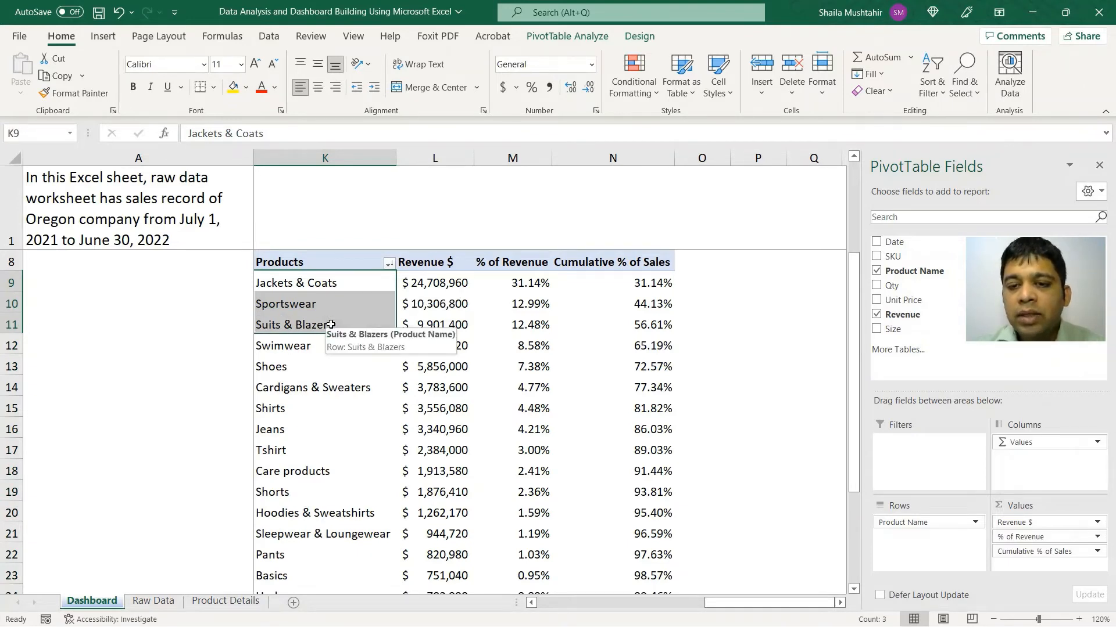
{"action": "scroll", "coordinate": [368, 464], "scroll_direction": "down", "scroll_amount": 1}
{"action": "scroll", "coordinate": [368, 395], "scroll_direction": "up", "scroll_amount": 1}
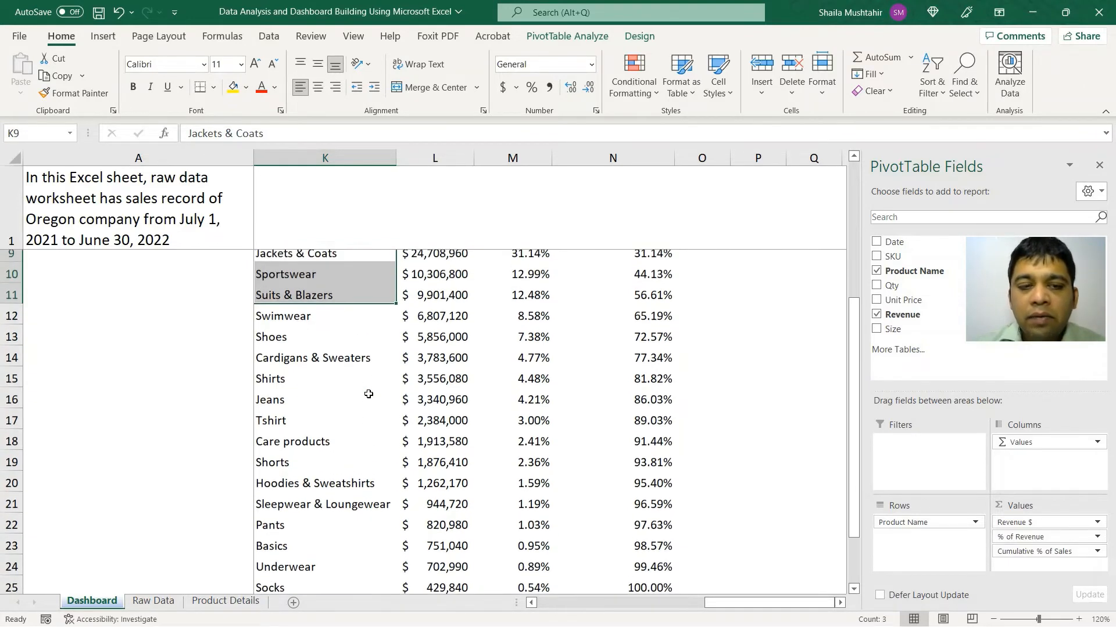
{"action": "left_click", "coordinate": [336, 283]}
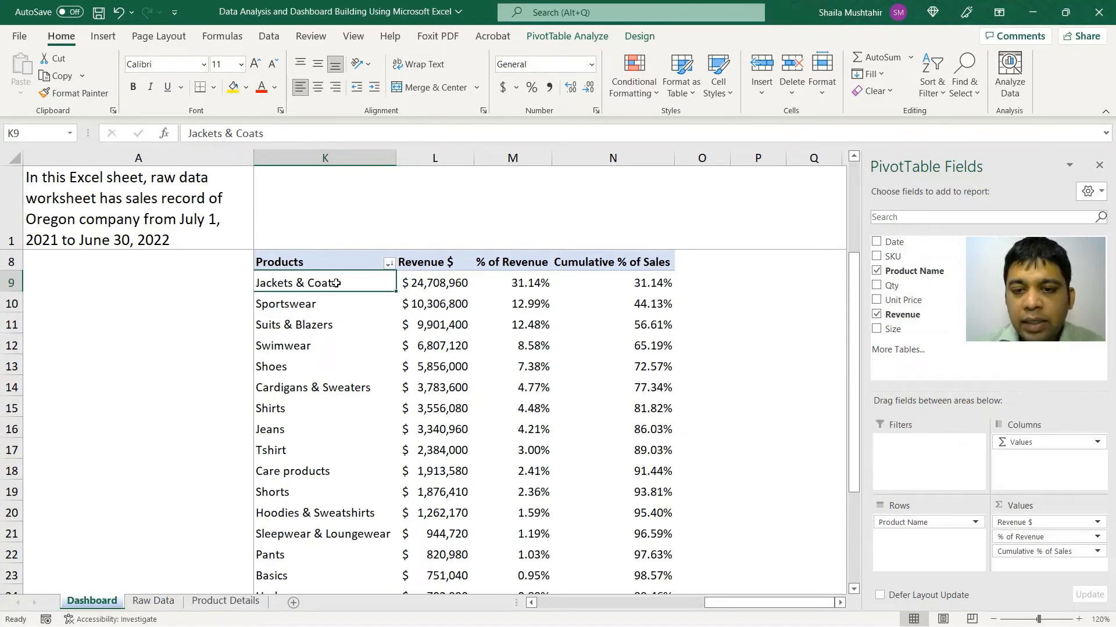
{"action": "left_click_drag", "start_coordinate": [336, 282], "coordinate": [328, 440]}
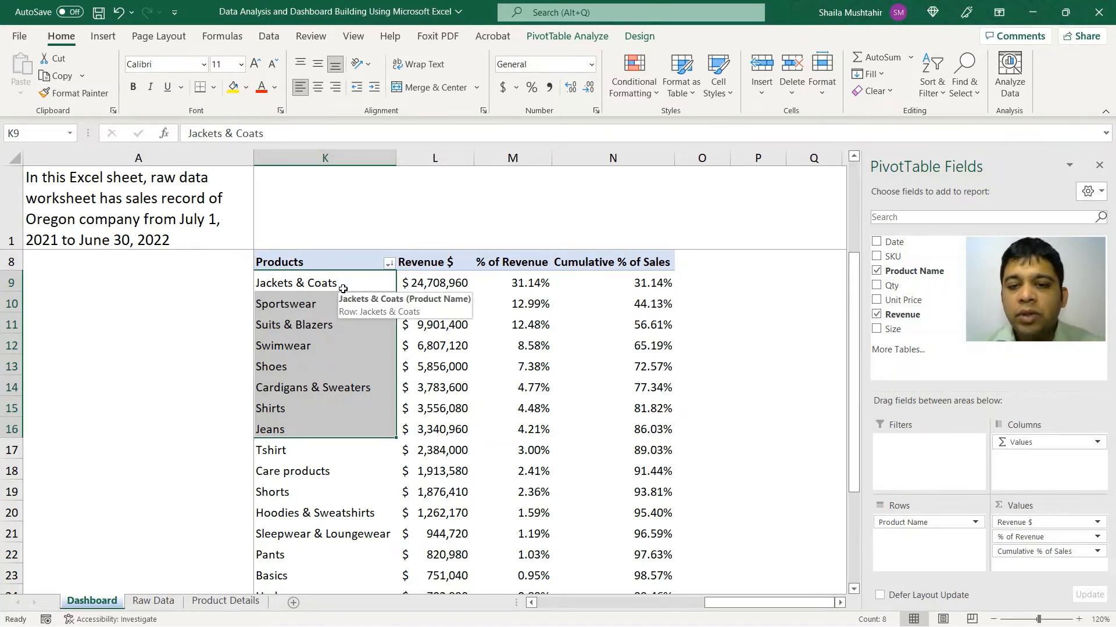
{"action": "scroll", "coordinate": [342, 288], "scroll_direction": "up", "scroll_amount": 1}
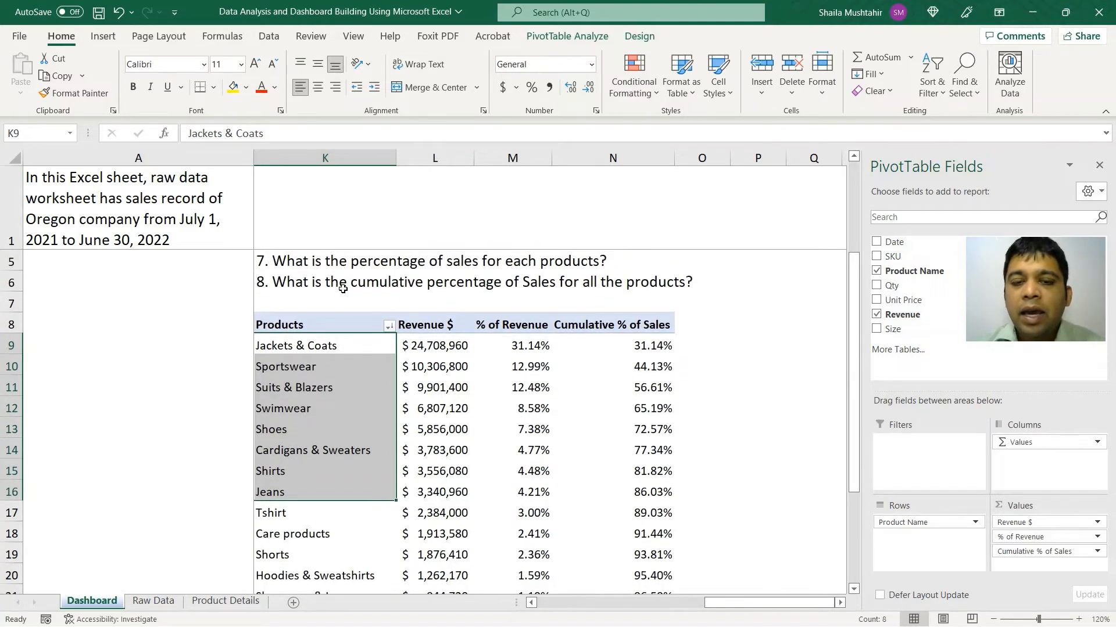
{"action": "scroll", "coordinate": [343, 289], "scroll_direction": "up", "scroll_amount": 1}
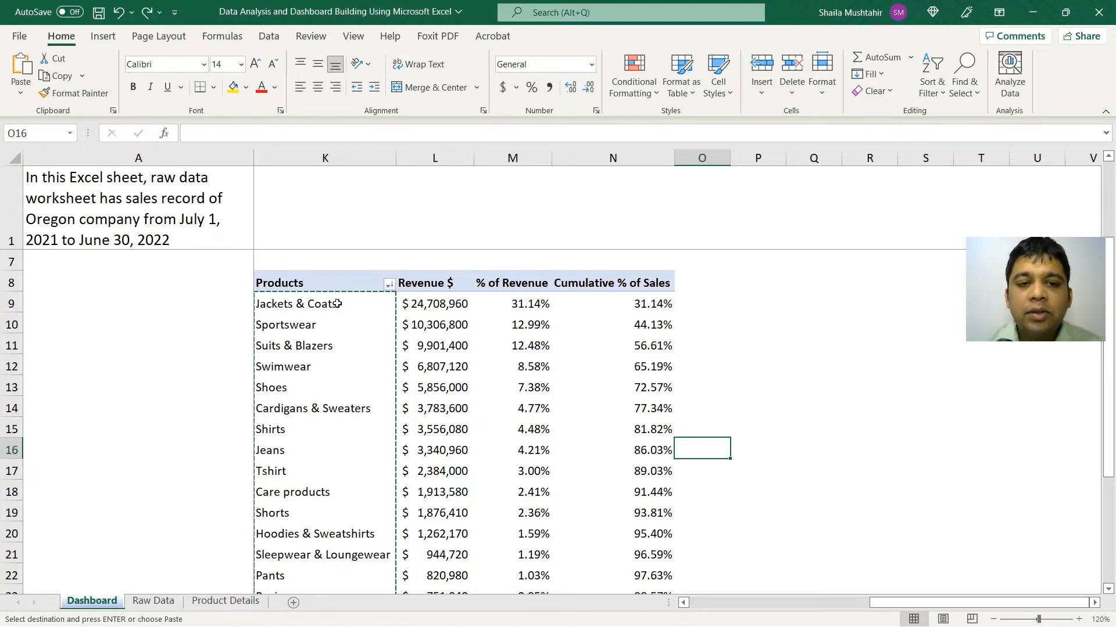
Copy the product names in K9:K25 to the range starting at Q9 and fit column Q's width to them.
{"action": "left_click_drag", "start_coordinate": [337, 304], "coordinate": [320, 555]}
{"action": "key", "text": "ctrl+c"}
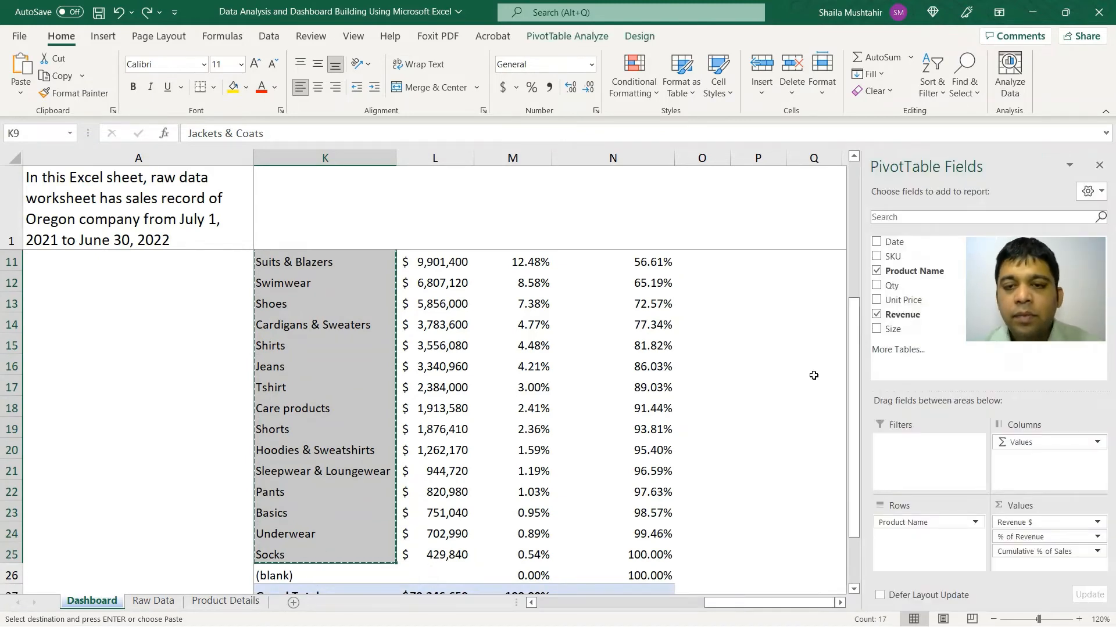
{"action": "scroll", "coordinate": [813, 376], "scroll_direction": "up", "scroll_amount": 2}
{"action": "left_click", "coordinate": [797, 303]}
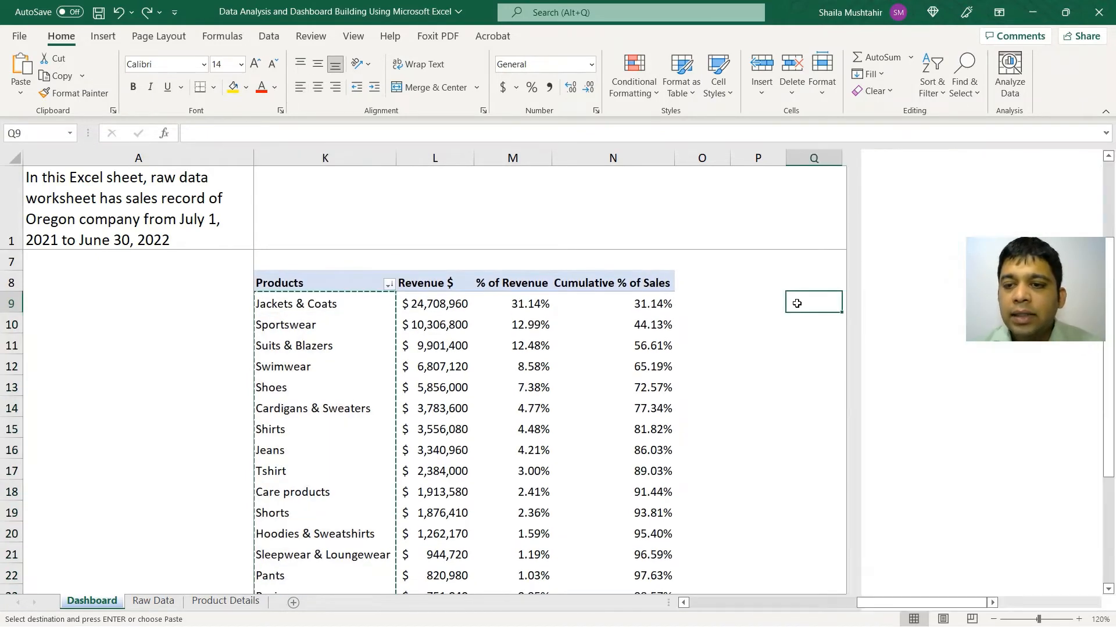
{"action": "key", "text": "ctrl+v"}
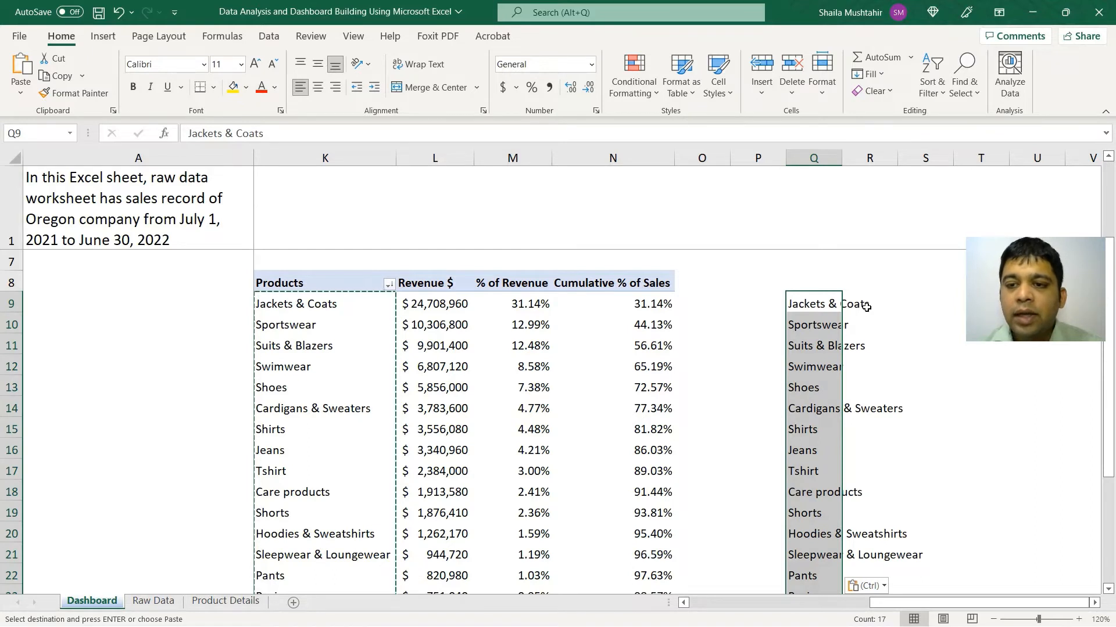
{"action": "scroll", "coordinate": [867, 307], "scroll_direction": "right", "scroll_amount": 1}
{"action": "scroll", "coordinate": [866, 307], "scroll_direction": "left", "scroll_amount": 1}
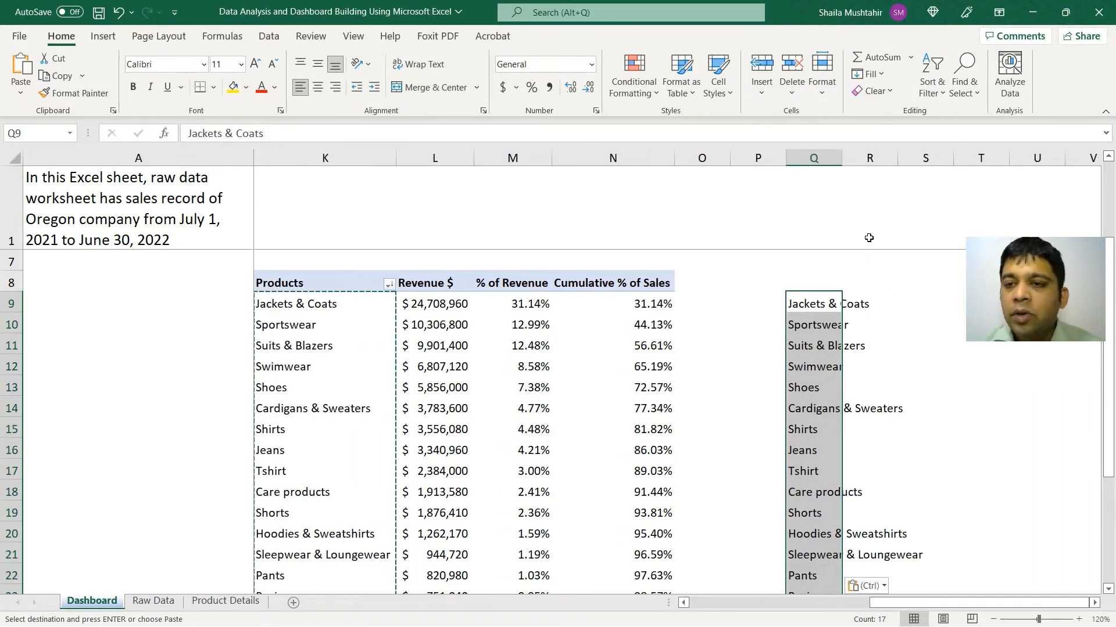
{"action": "double_click", "coordinate": [841, 158]}
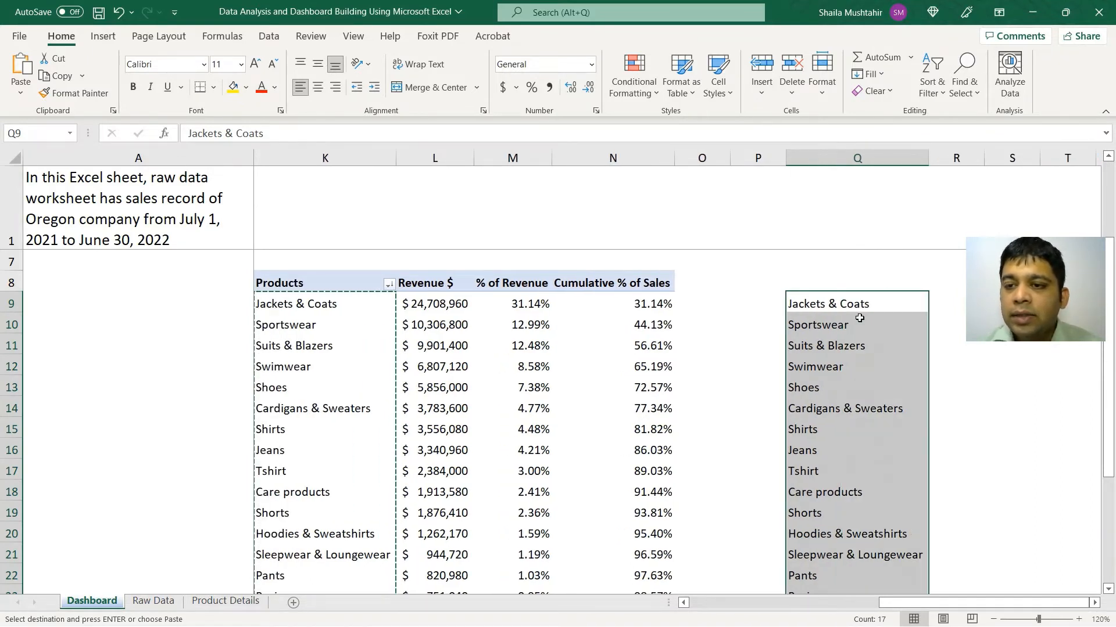
Start a SUMIF formula in R9 with the Product Name column C:C of the Raw Data sheet as its range.
{"action": "scroll", "coordinate": [941, 303], "scroll_direction": "right", "scroll_amount": 1}
{"action": "scroll", "coordinate": [941, 303], "scroll_direction": "left", "scroll_amount": 1}
{"action": "left_click", "coordinate": [941, 303]}
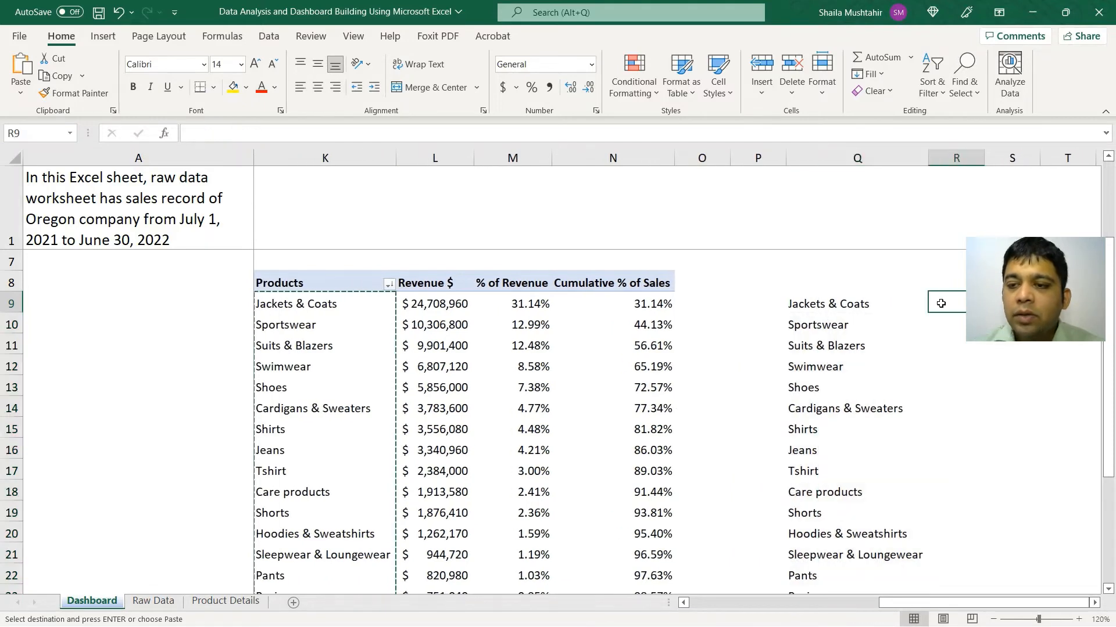
{"action": "scroll", "coordinate": [940, 303], "scroll_direction": "right", "scroll_amount": 2}
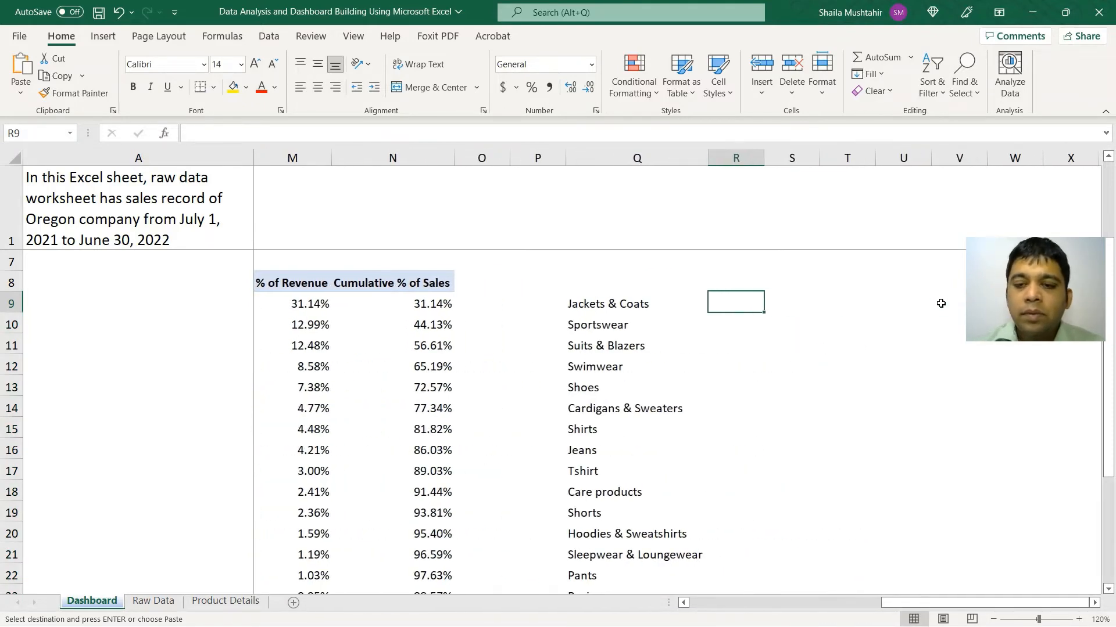
{"action": "type", "text": "=sumif"}
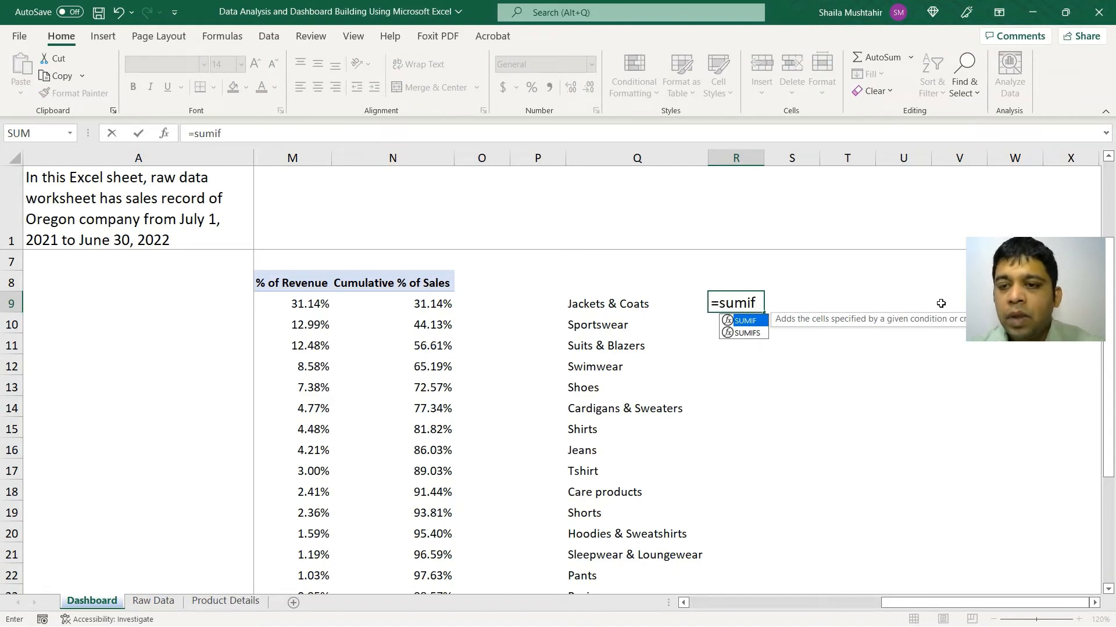
{"action": "key", "text": "Tab"}
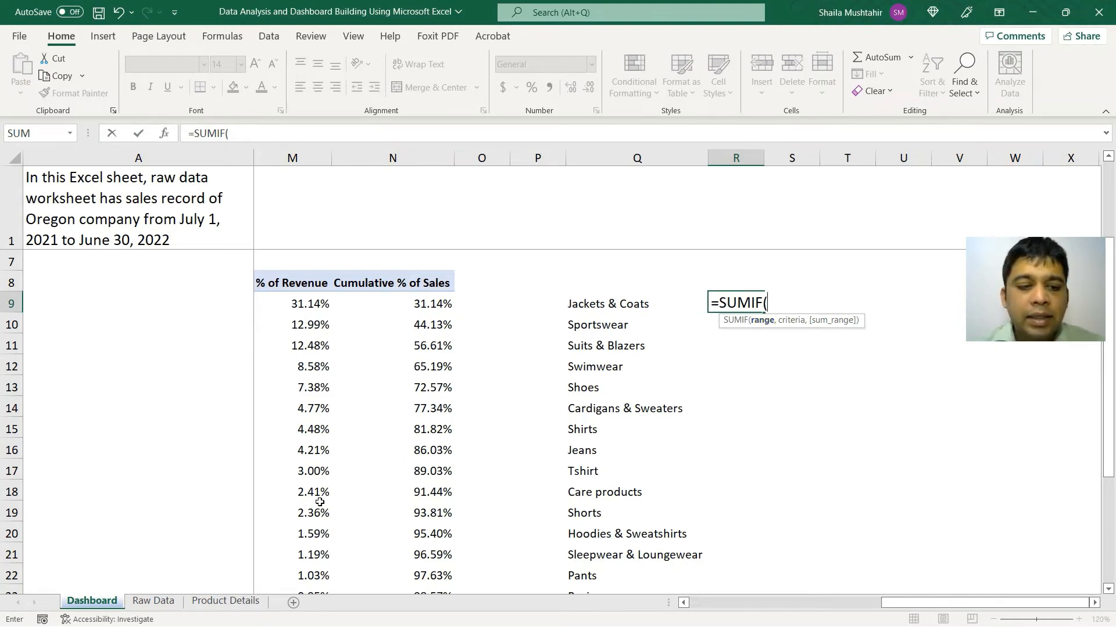
{"action": "left_click", "coordinate": [170, 603]}
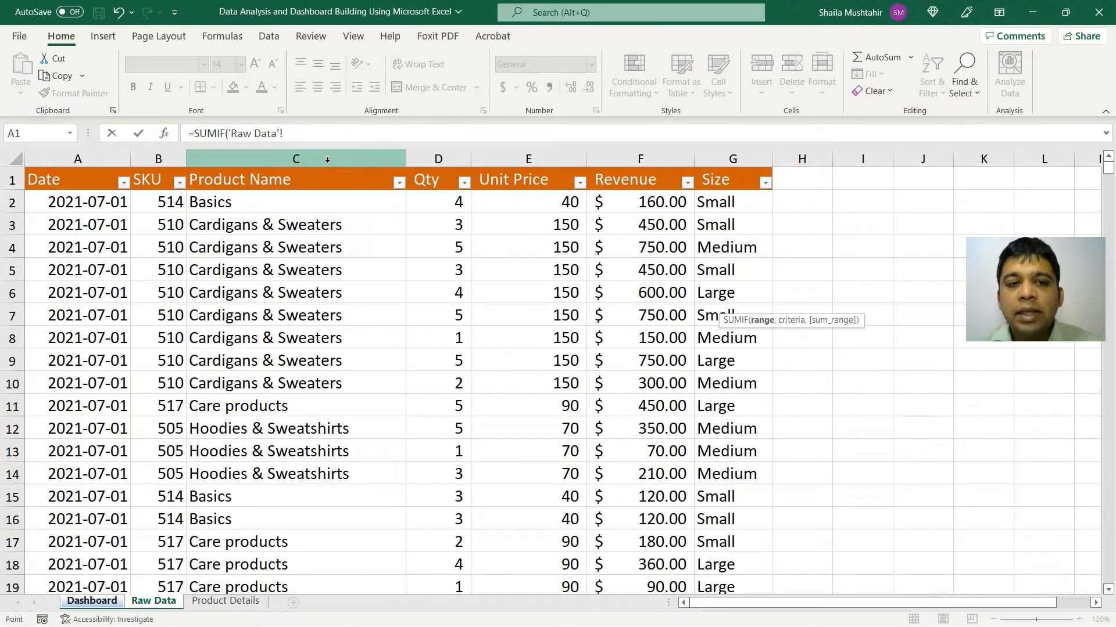
{"action": "left_click", "coordinate": [327, 160]}
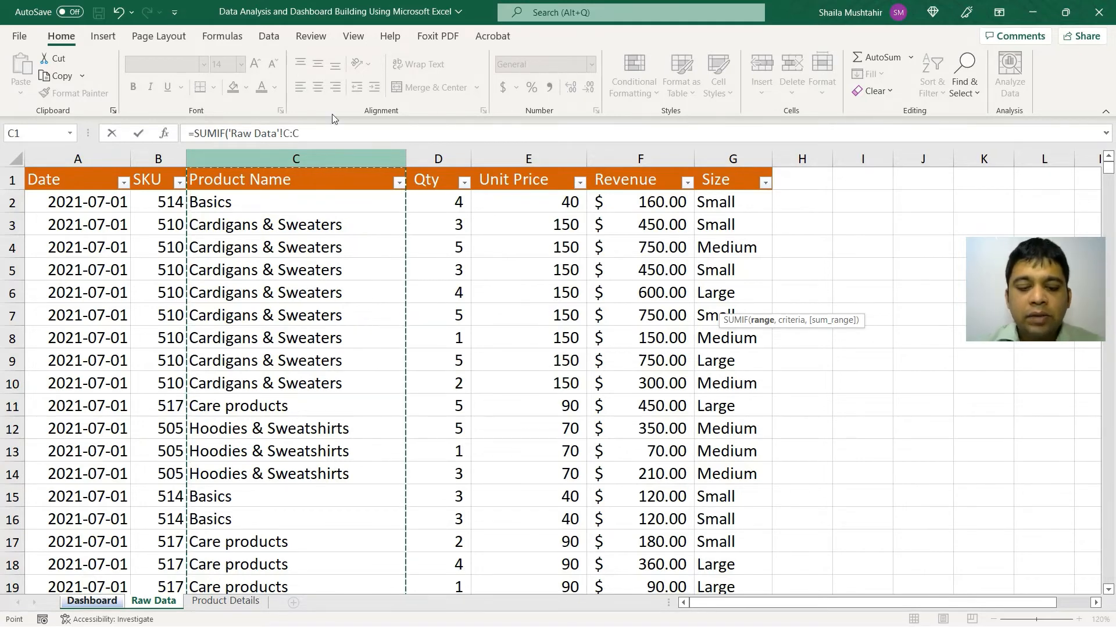
{"action": "type", "text": ","}
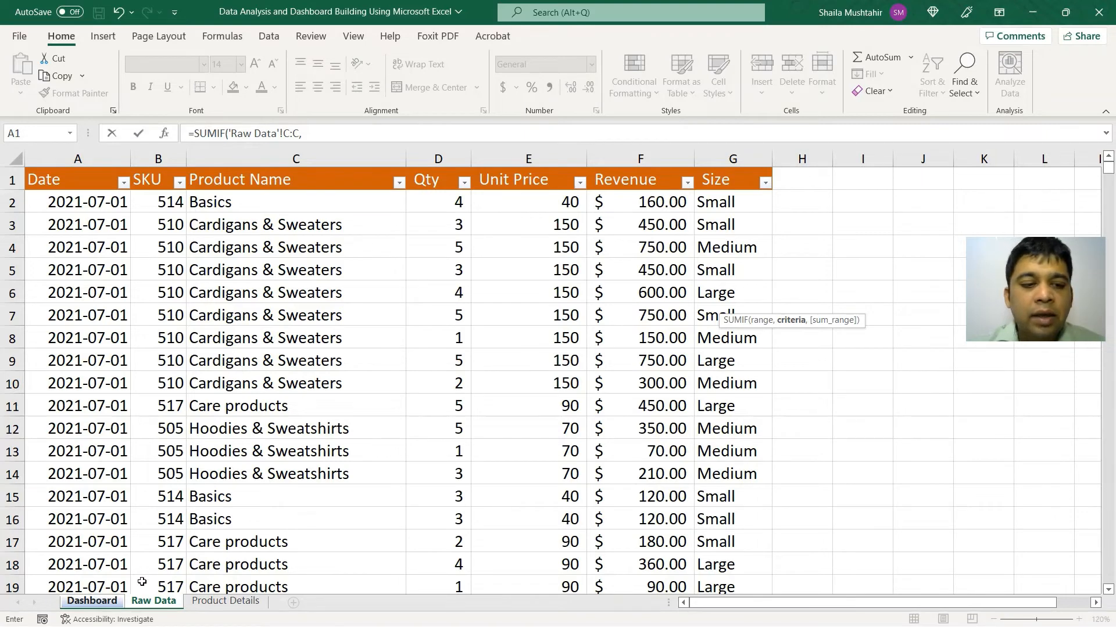
Complete the SUMIF formula with Dashboard cell Q9 as the criteria and the Raw Data Revenue column F:F as the sum range.
{"action": "left_click", "coordinate": [97, 602]}
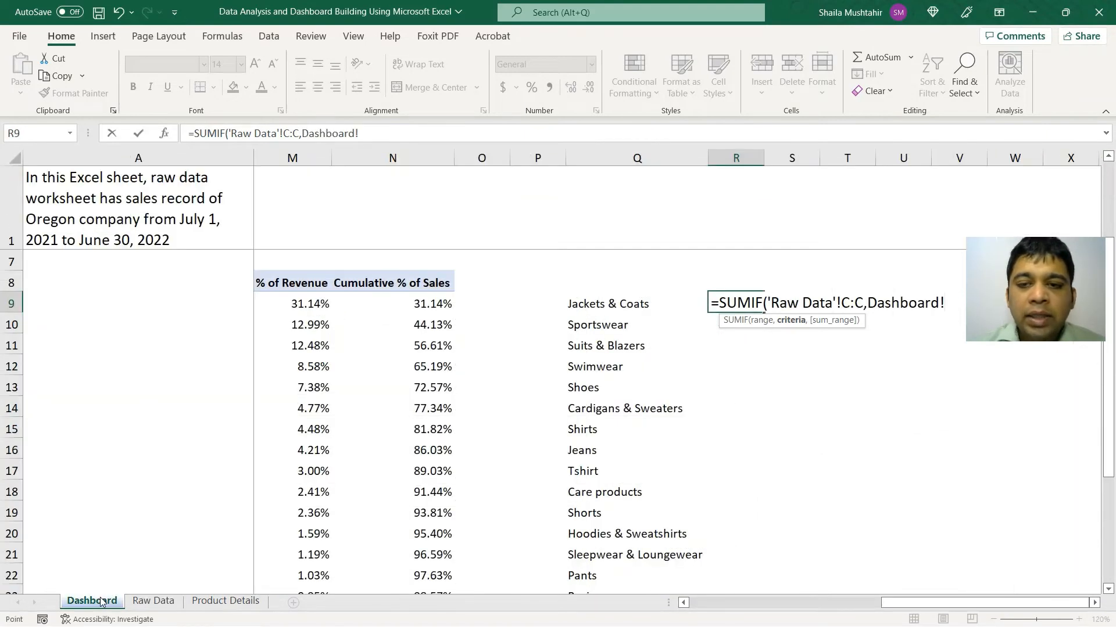
{"action": "left_click", "coordinate": [620, 303]}
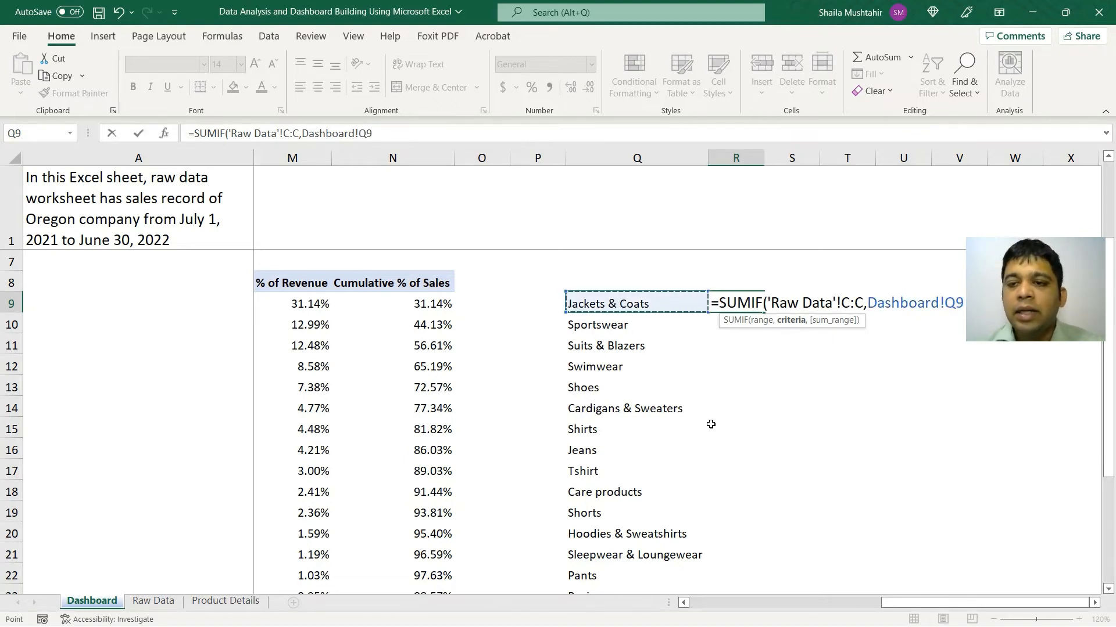
{"action": "scroll", "coordinate": [710, 424], "scroll_direction": "right", "scroll_amount": 2}
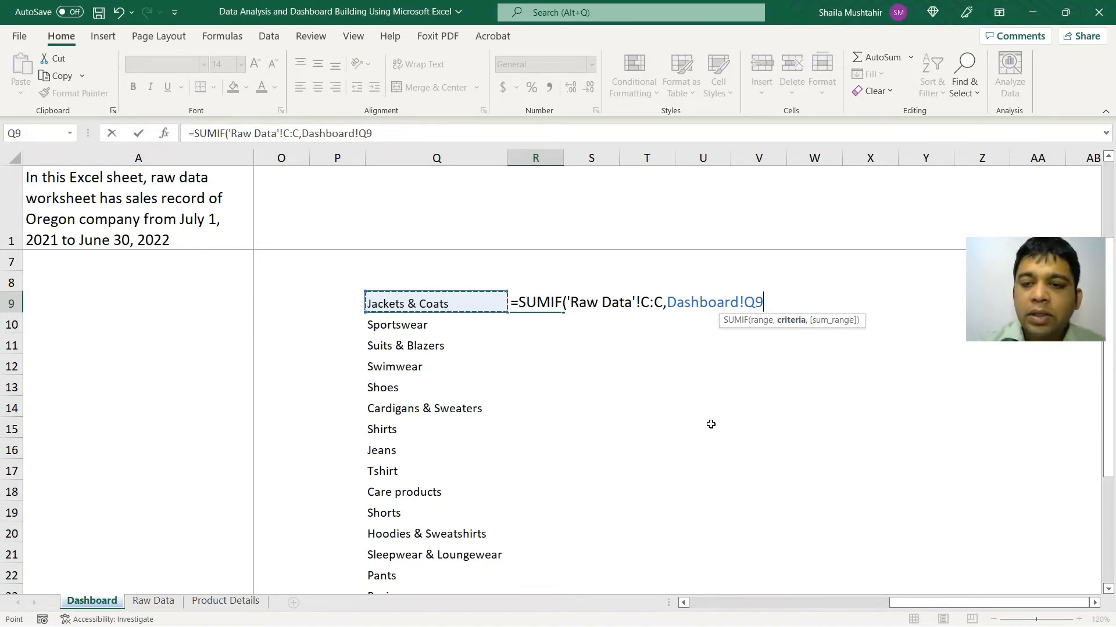
{"action": "type", "text": ","}
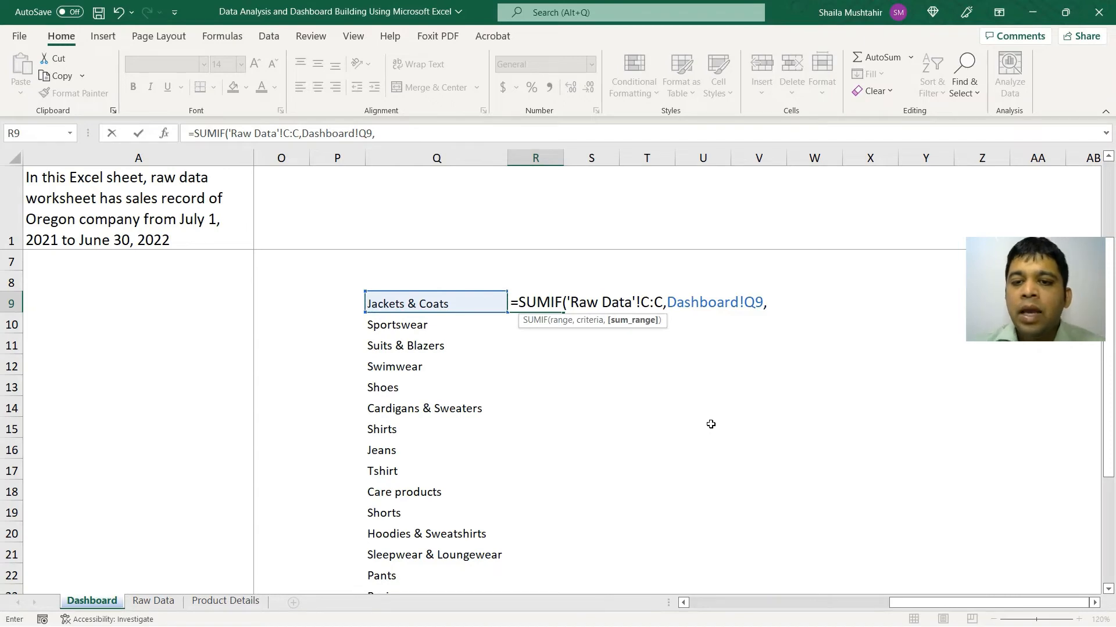
{"action": "left_click", "coordinate": [164, 604]}
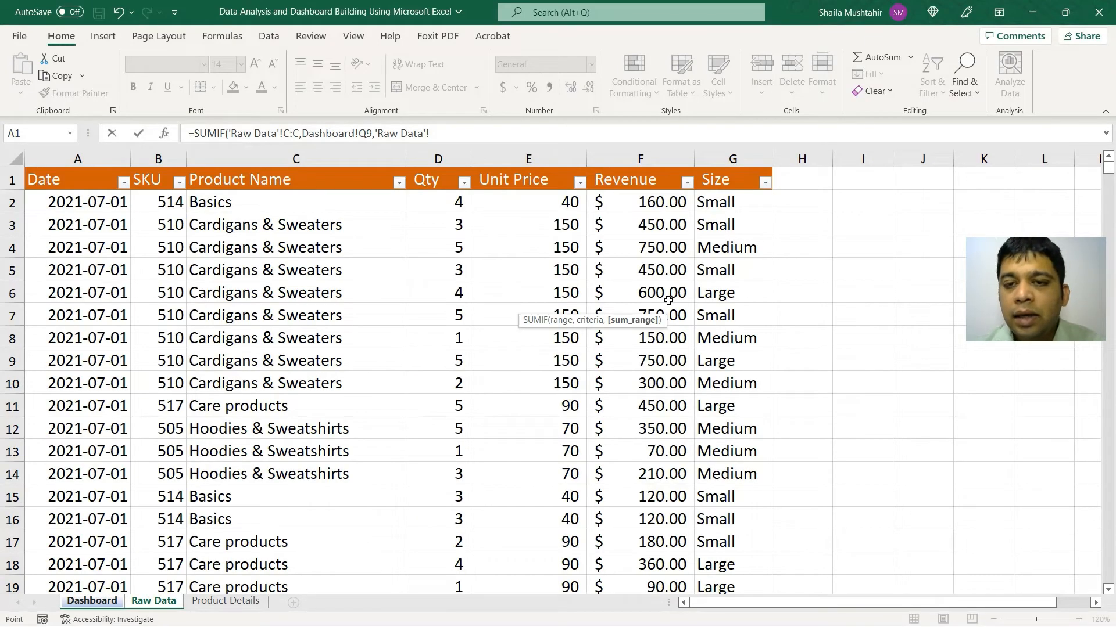
{"action": "left_click", "coordinate": [656, 154]}
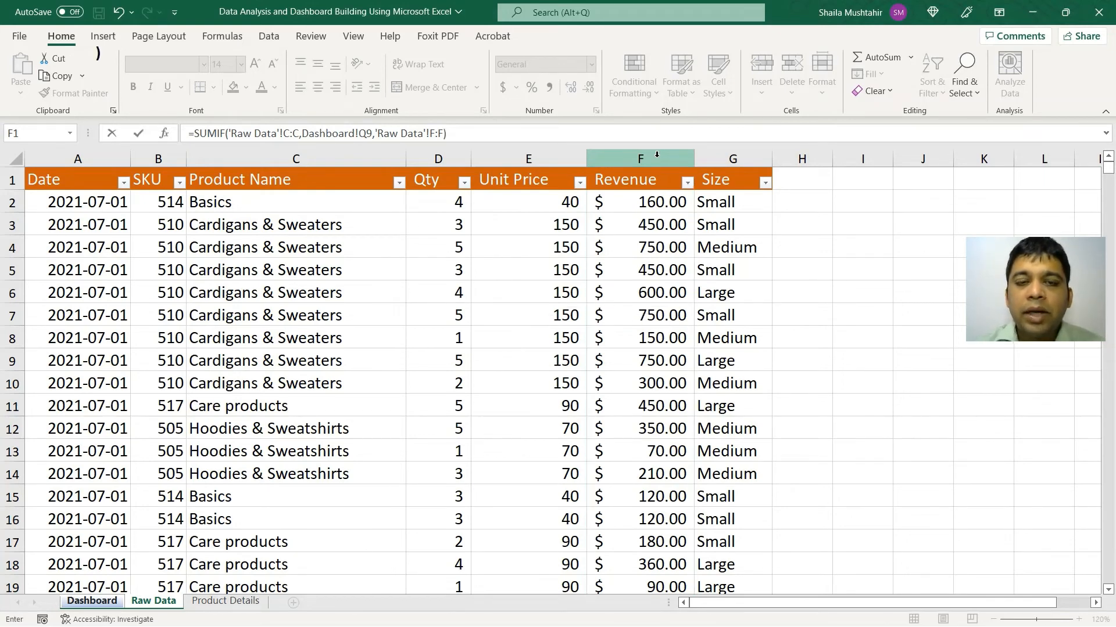
{"action": "key", "text": "Return"}
Fill the SUMIF formula from R9 down to R25 for all the copied products.
{"action": "left_click", "coordinate": [546, 300]}
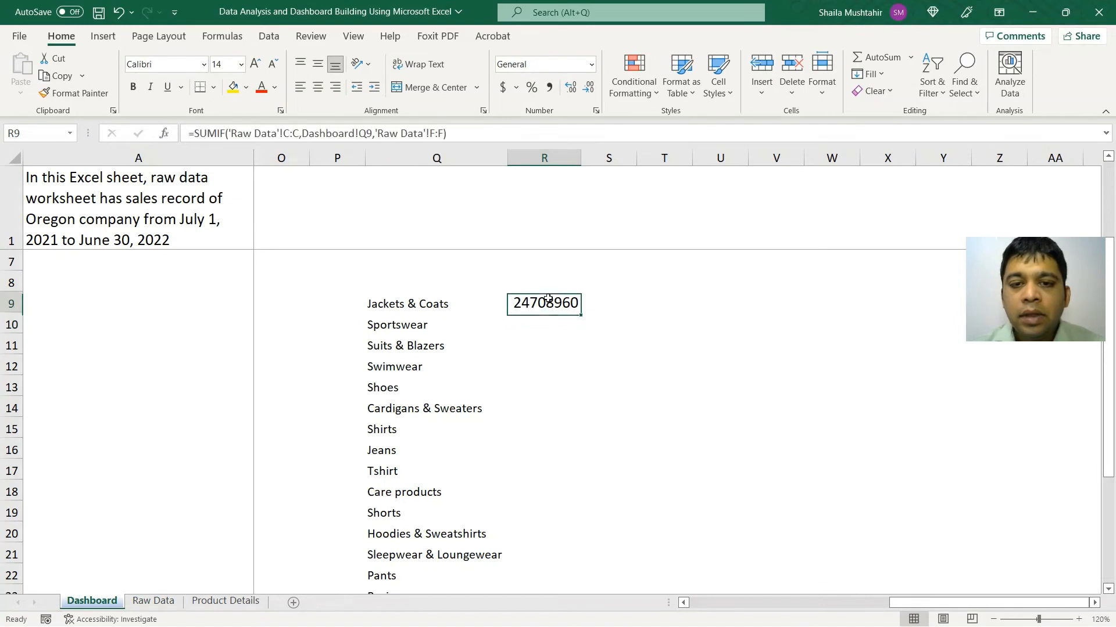
{"action": "left_click_drag", "start_coordinate": [581, 312], "coordinate": [555, 562]}
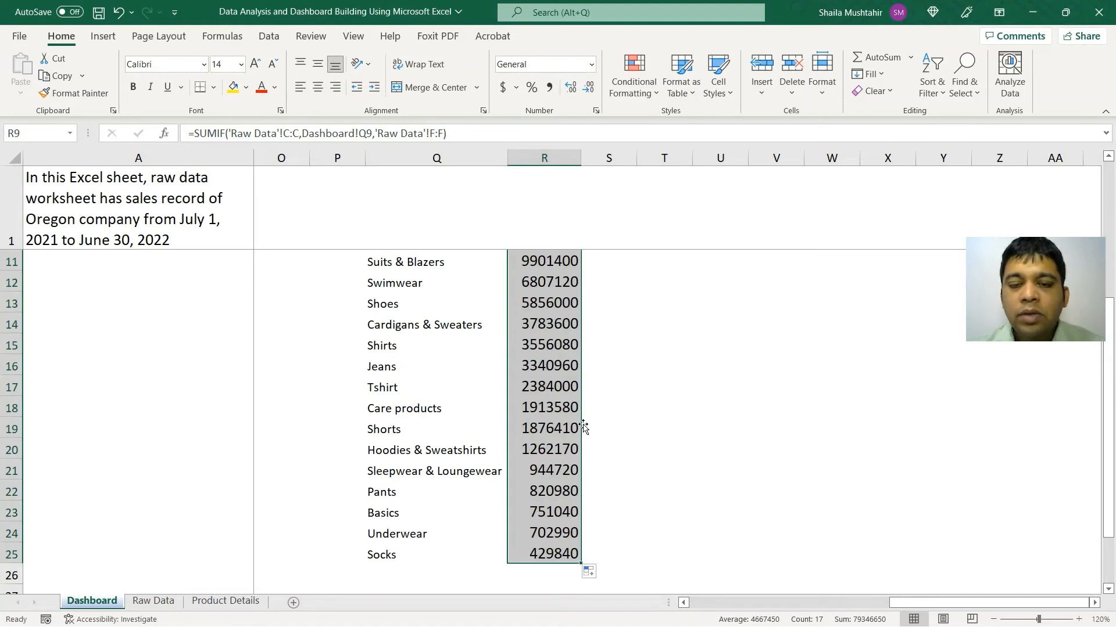
{"action": "scroll", "coordinate": [583, 428], "scroll_direction": "up", "scroll_amount": 2}
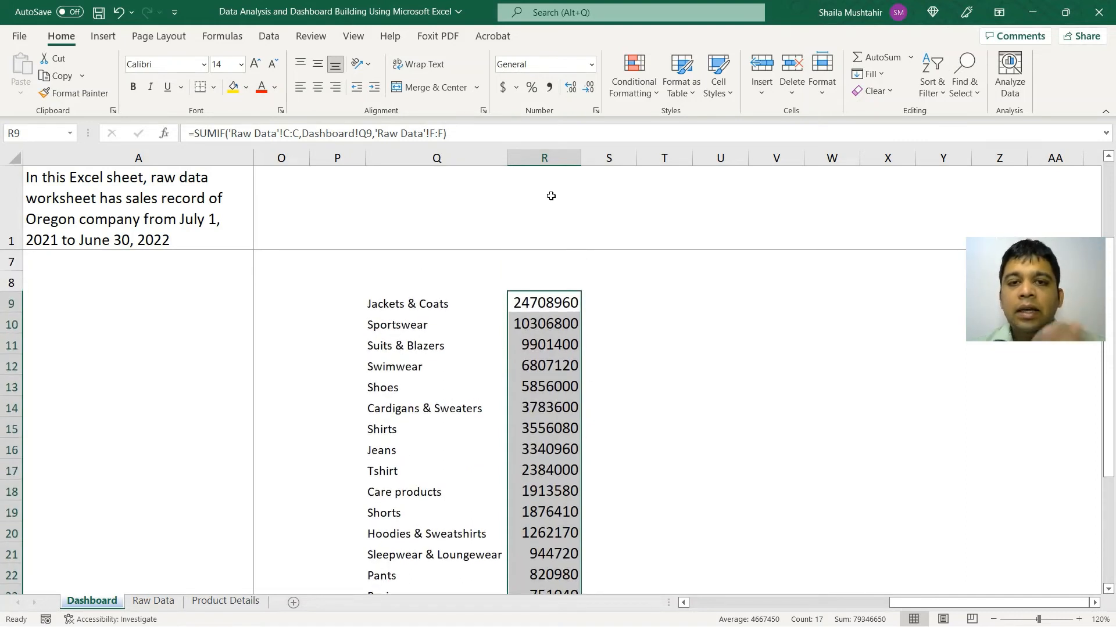
Format the revenue values in R9:R25 as dollar accounting amounts with no decimal places.
{"action": "left_click", "coordinate": [503, 88]}
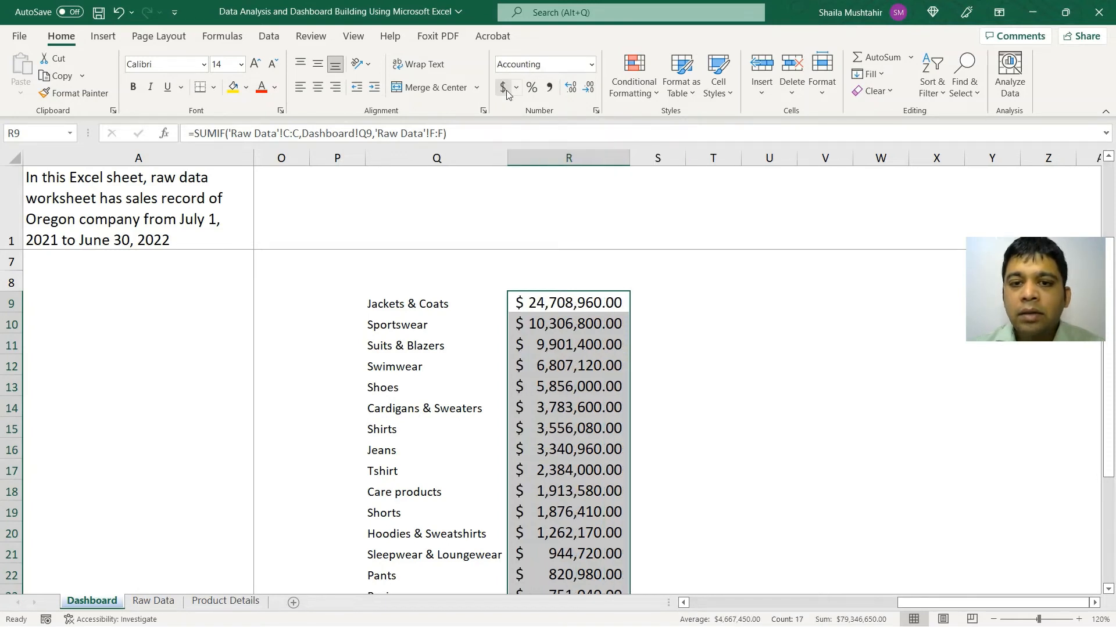
{"action": "left_click", "coordinate": [588, 87]}
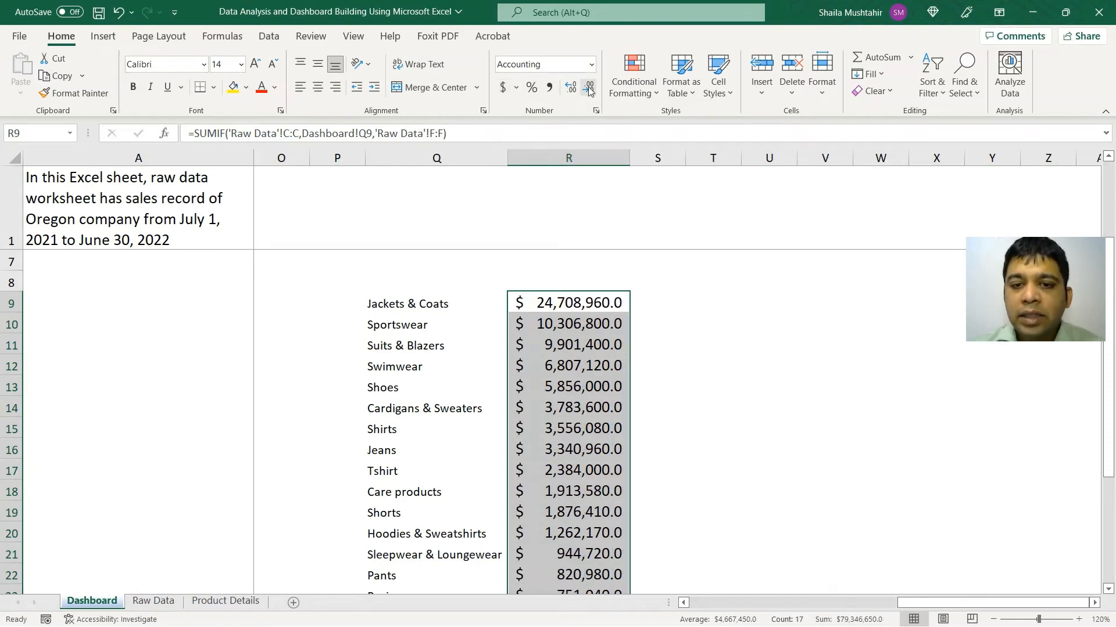
{"action": "left_click", "coordinate": [588, 87]}
Total the product revenues in R26 of the Total row with a SUM formula over R9:R25.
{"action": "scroll", "coordinate": [669, 350], "scroll_direction": "left", "scroll_amount": 5}
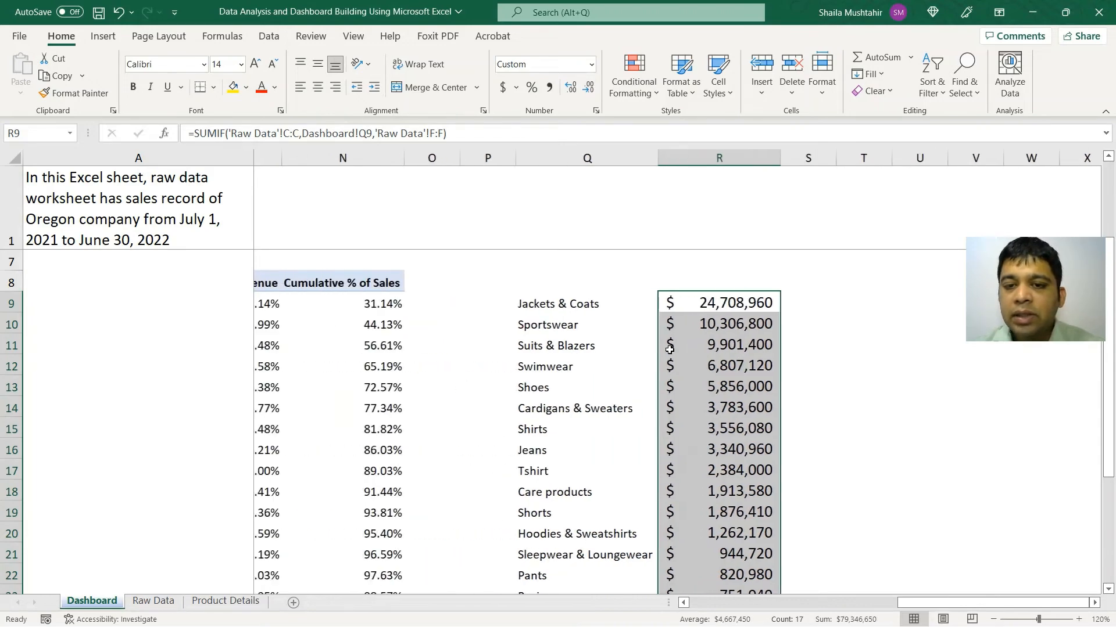
{"action": "scroll", "coordinate": [670, 349], "scroll_direction": "right", "scroll_amount": 1}
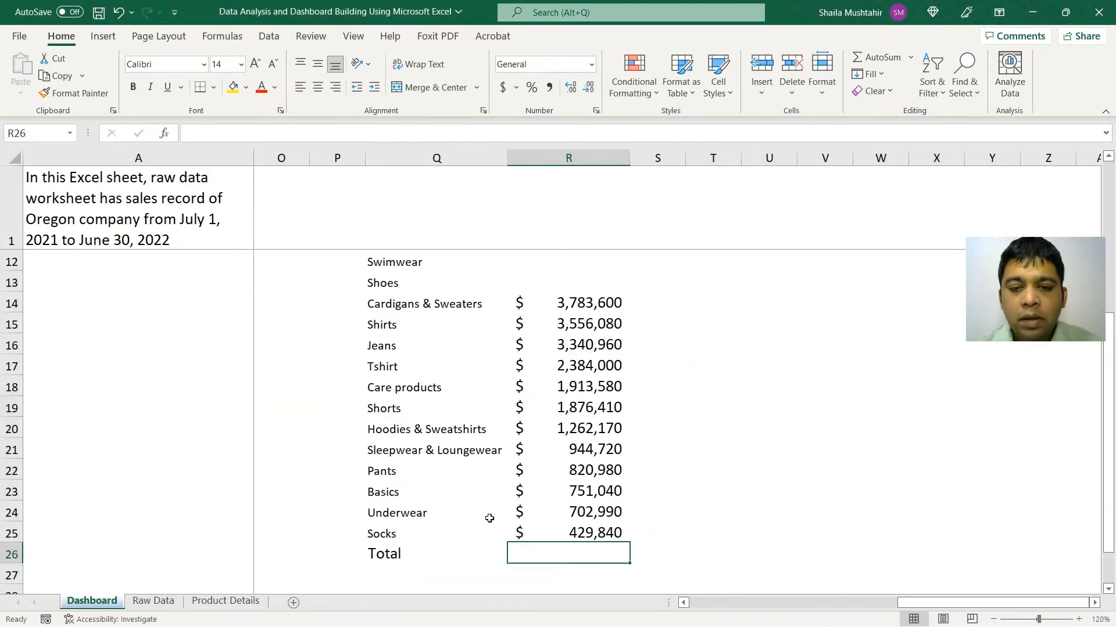
{"action": "type", "text": "="}
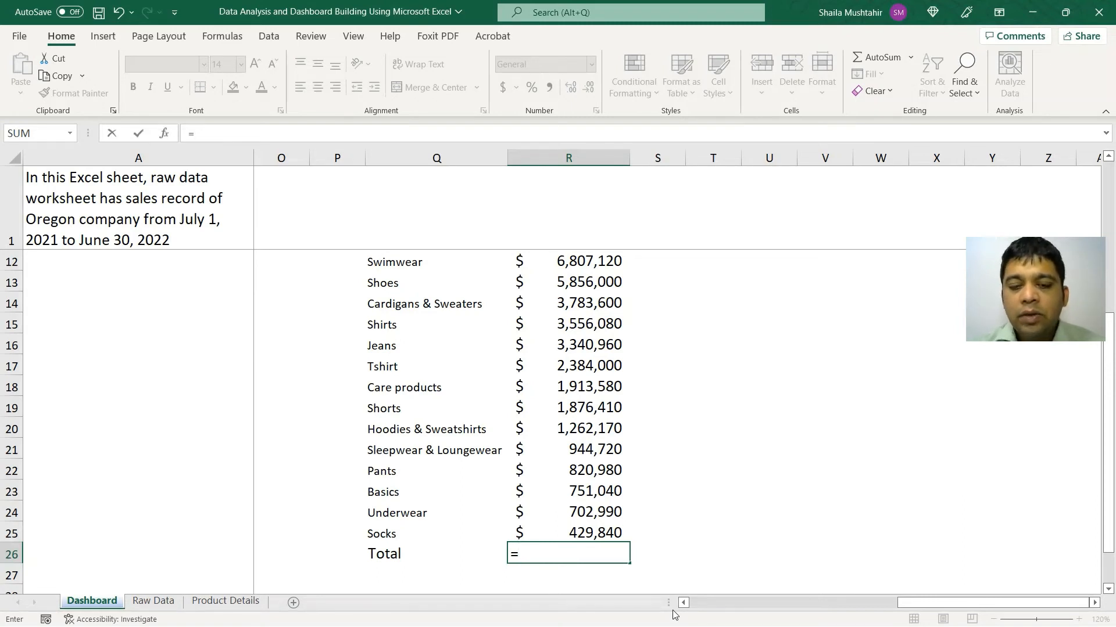
{"action": "type", "text": "sum"}
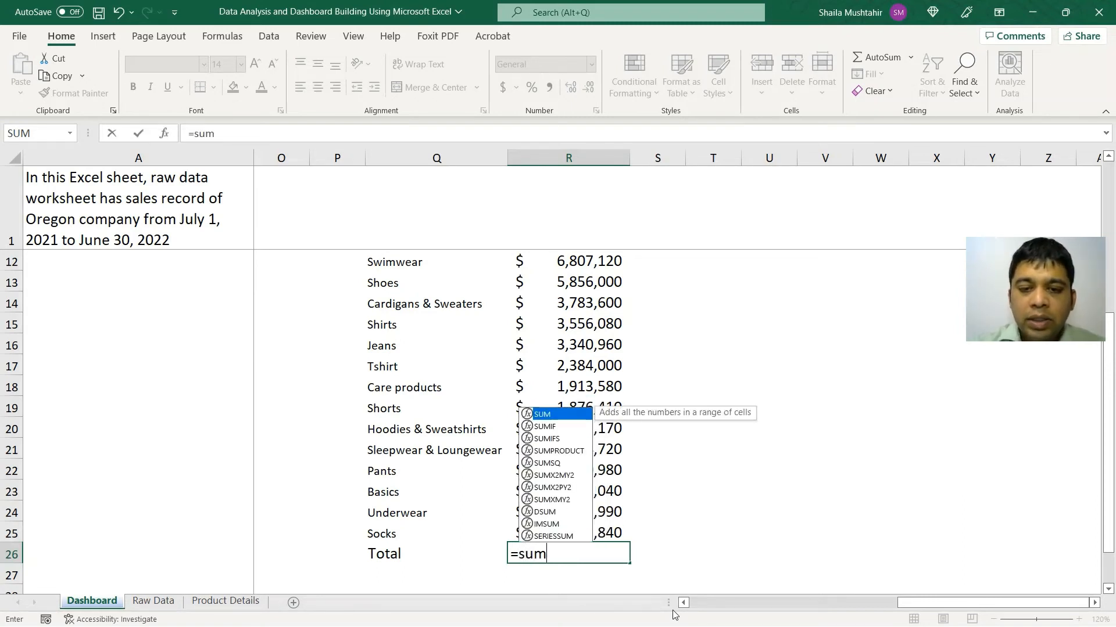
{"action": "key", "text": "Tab"}
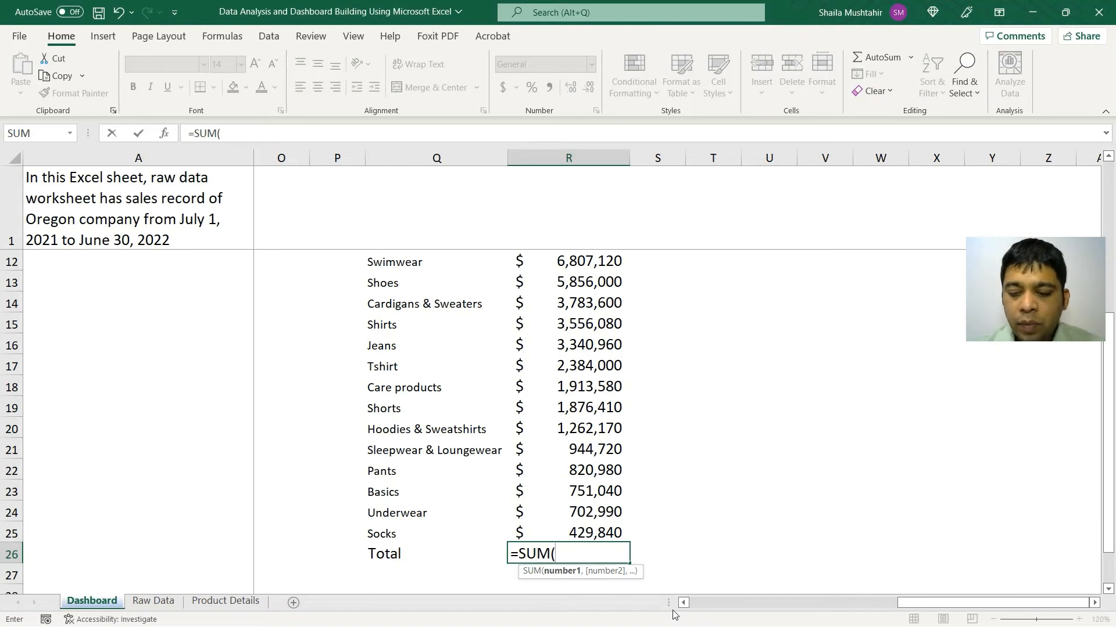
{"action": "key", "text": "Up"}
{"action": "key", "text": "Up"}
{"action": "key", "text": "Up"}
{"action": "key", "text": "Up"}
{"action": "key", "text": "Up"}
{"action": "key", "text": "Up"}
{"action": "key", "text": "Up"}
{"action": "key", "text": "Up"}
{"action": "key", "text": "Up"}
{"action": "key", "text": "Up"}
{"action": "key", "text": "Up"}
{"action": "key", "text": "Up"}
{"action": "key", "text": "Up"}
{"action": "key", "text": "Up"}
{"action": "key", "text": "Up"}
{"action": "key", "text": "Up"}
{"action": "key", "text": "Up"}
{"action": "key", "text": "Up"}
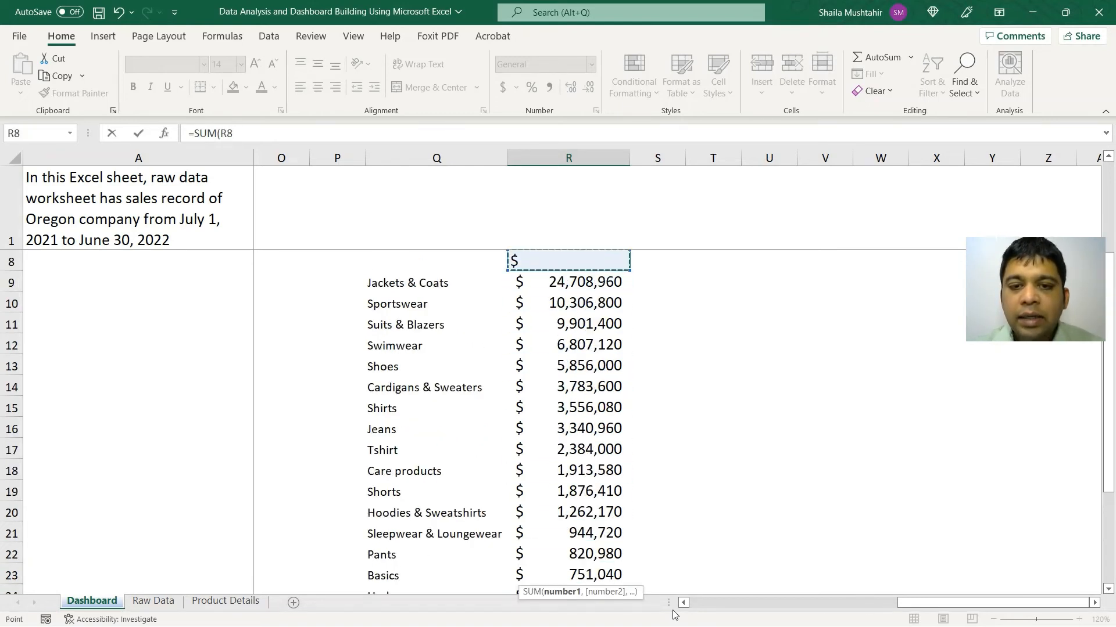
{"action": "key", "text": "Up"}
{"action": "key", "text": "Down"}
{"action": "key", "text": "Down"}
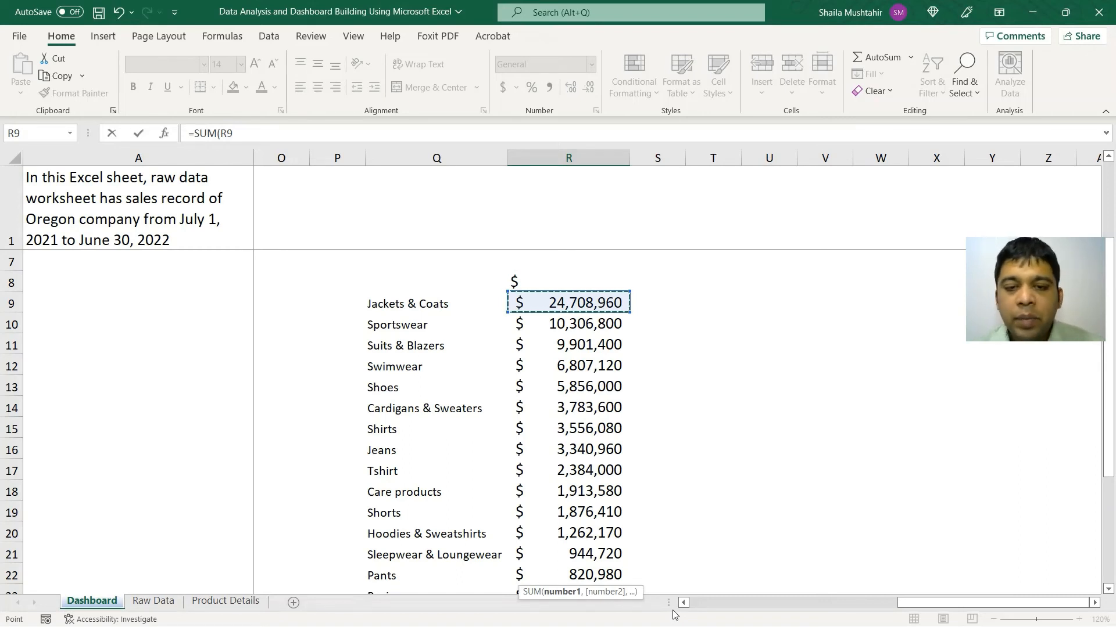
{"action": "key", "text": "ctrl+shift+Down"}
{"action": "key", "text": "ctrl+shift+Down"}
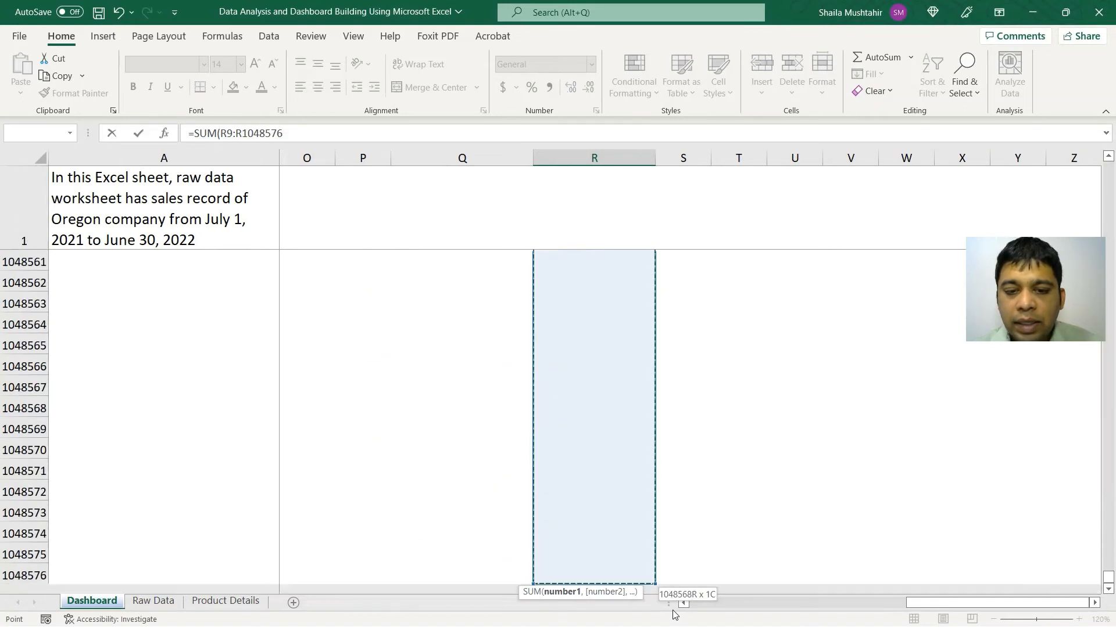
{"action": "key", "text": "ctrl+shift+Up"}
{"action": "key", "text": "shift+Up"}
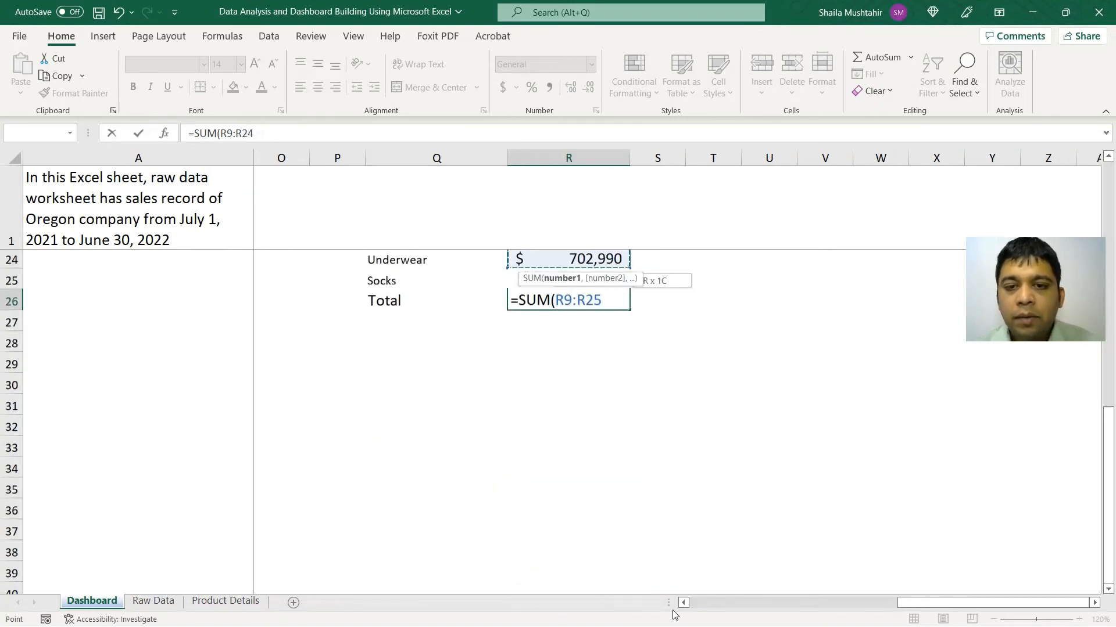
{"action": "key", "text": "shift+Down"}
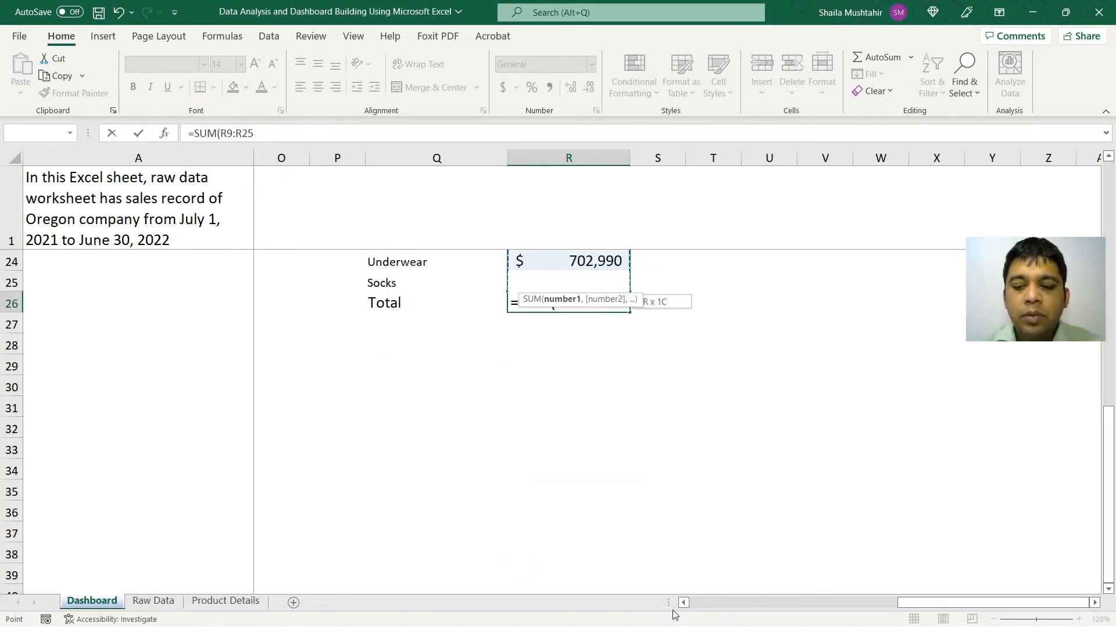
{"action": "key", "text": "Return"}
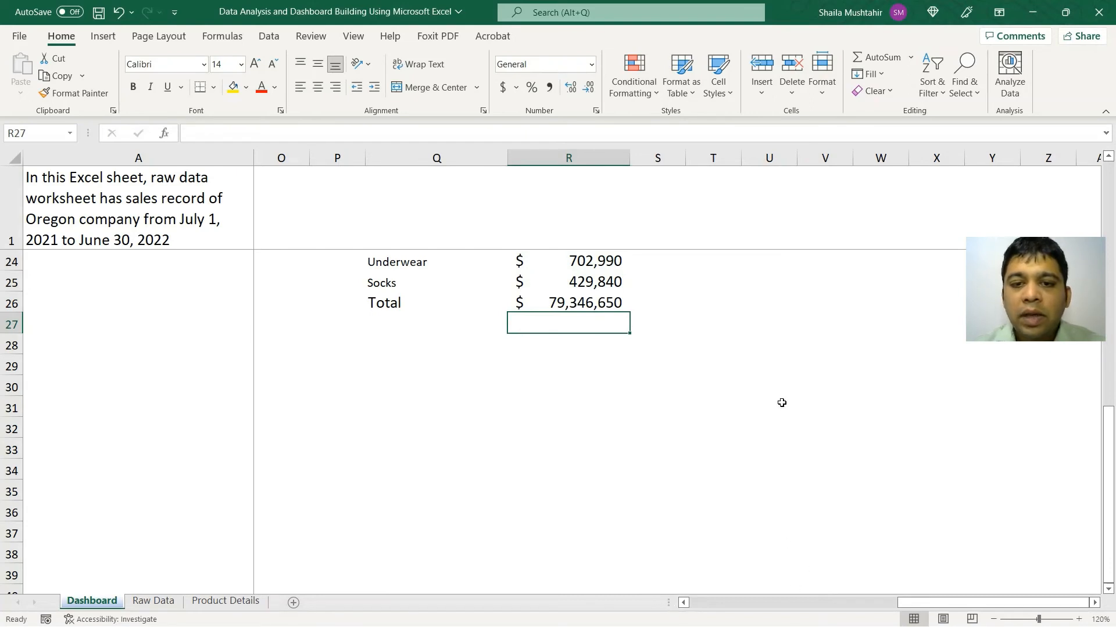
Compare the formula total with the PivotTable's grand total and add a % column header in S8.
{"action": "scroll", "coordinate": [776, 386], "scroll_direction": "left", "scroll_amount": 3}
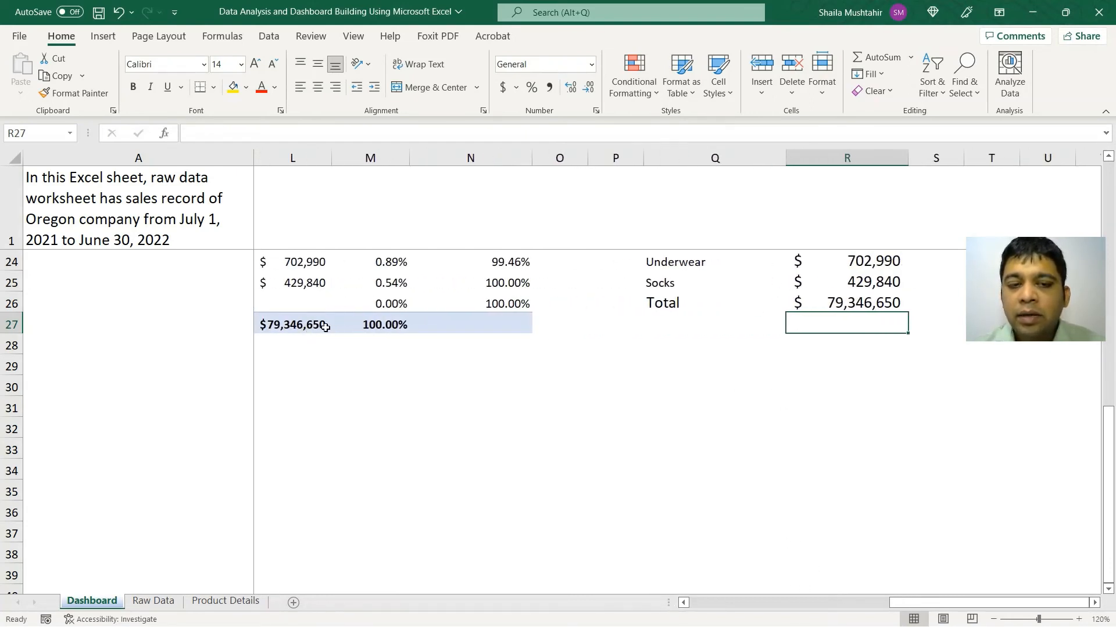
{"action": "mouse_move", "coordinate": [321, 326]}
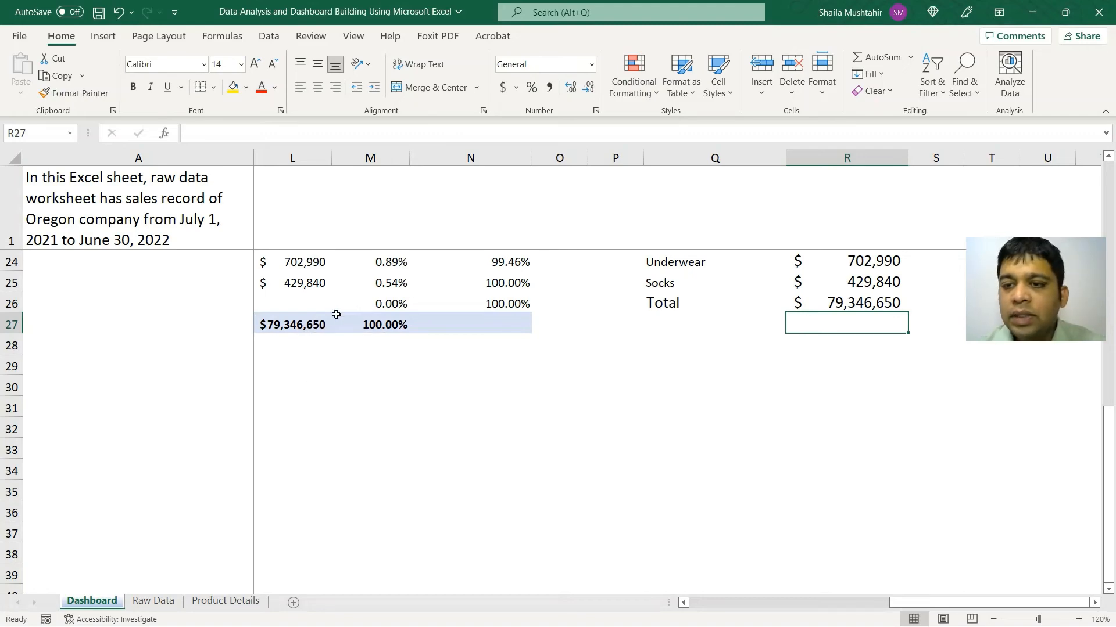
{"action": "scroll", "coordinate": [861, 313], "scroll_direction": "up", "scroll_amount": 3}
{"action": "scroll", "coordinate": [861, 314], "scroll_direction": "up", "scroll_amount": 3}
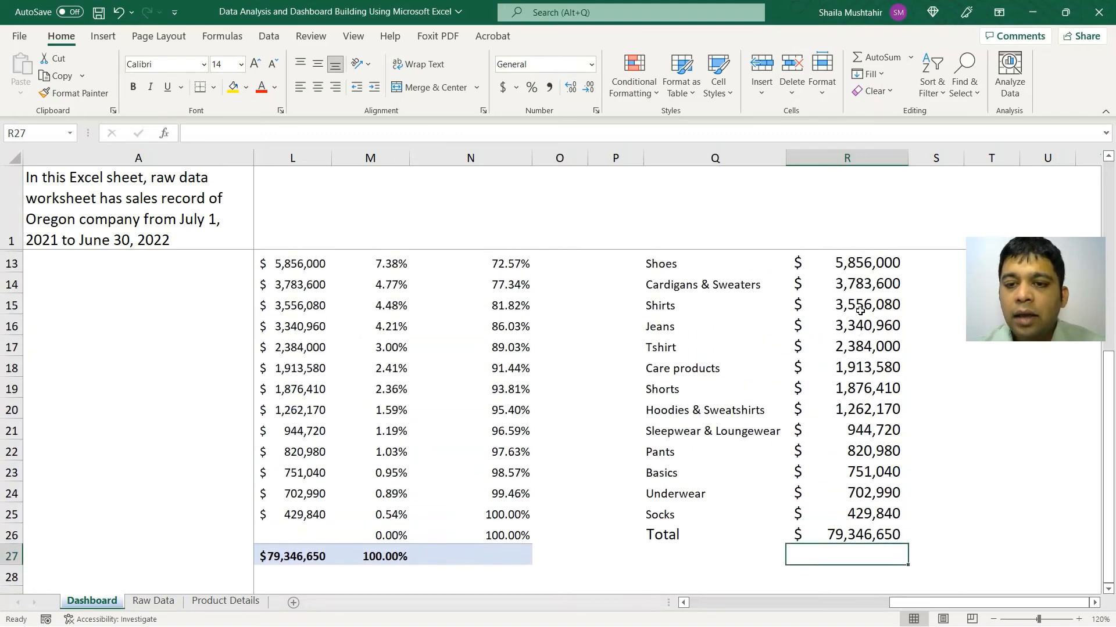
{"action": "scroll", "coordinate": [860, 312], "scroll_direction": "right", "scroll_amount": 1}
{"action": "scroll", "coordinate": [859, 312], "scroll_direction": "right", "scroll_amount": 1}
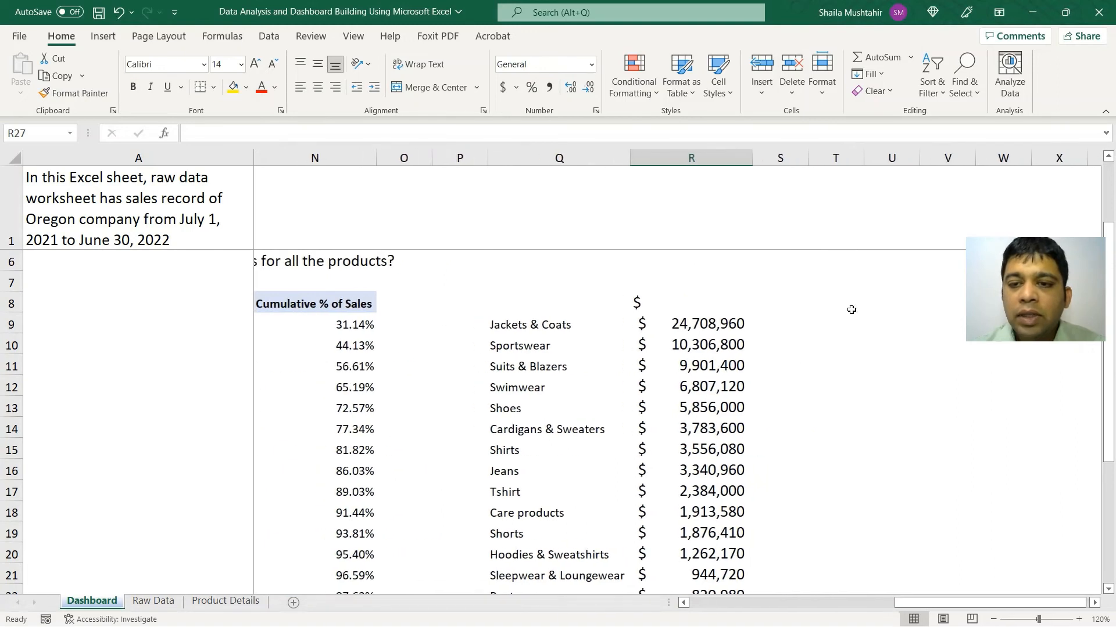
{"action": "left_click", "coordinate": [787, 308]}
{"action": "type", "text": "%"}
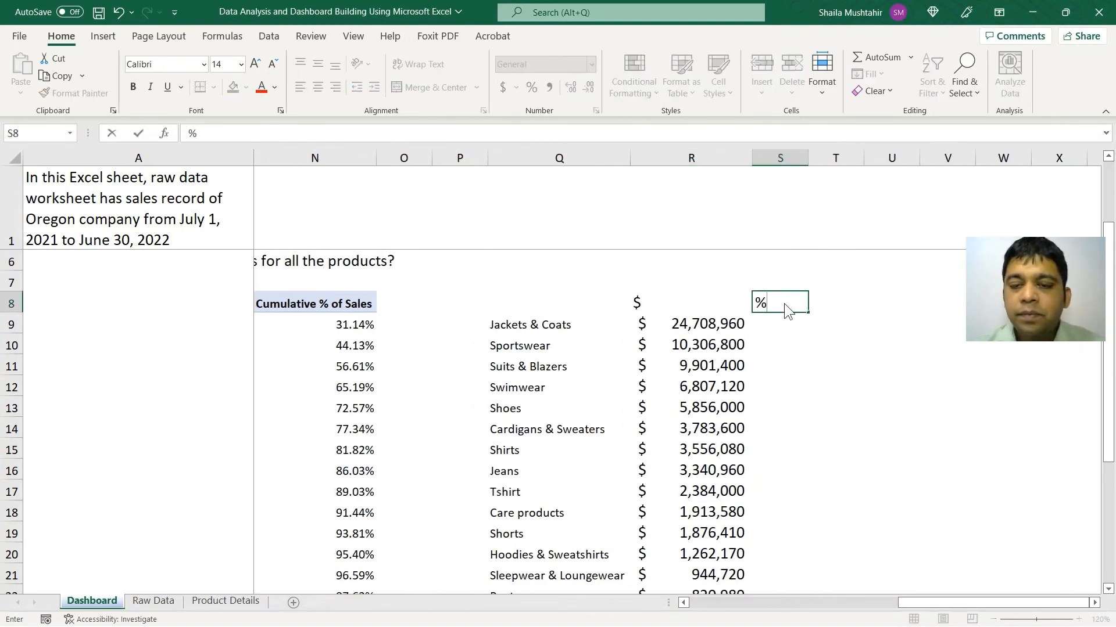
{"action": "key", "text": "Return"}
Calculate the Jackets & Coats revenue share in S9 as R9 divided by the absolute total reference $R$26.
{"action": "type", "text": "="}
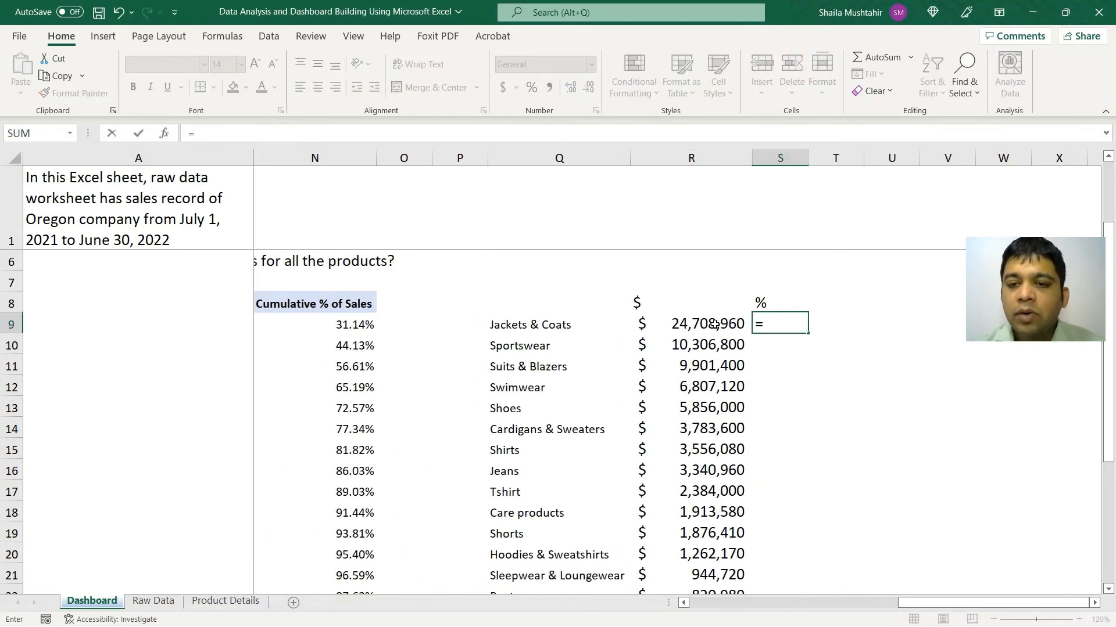
{"action": "left_click", "coordinate": [718, 311]}
{"action": "left_click", "coordinate": [698, 324]}
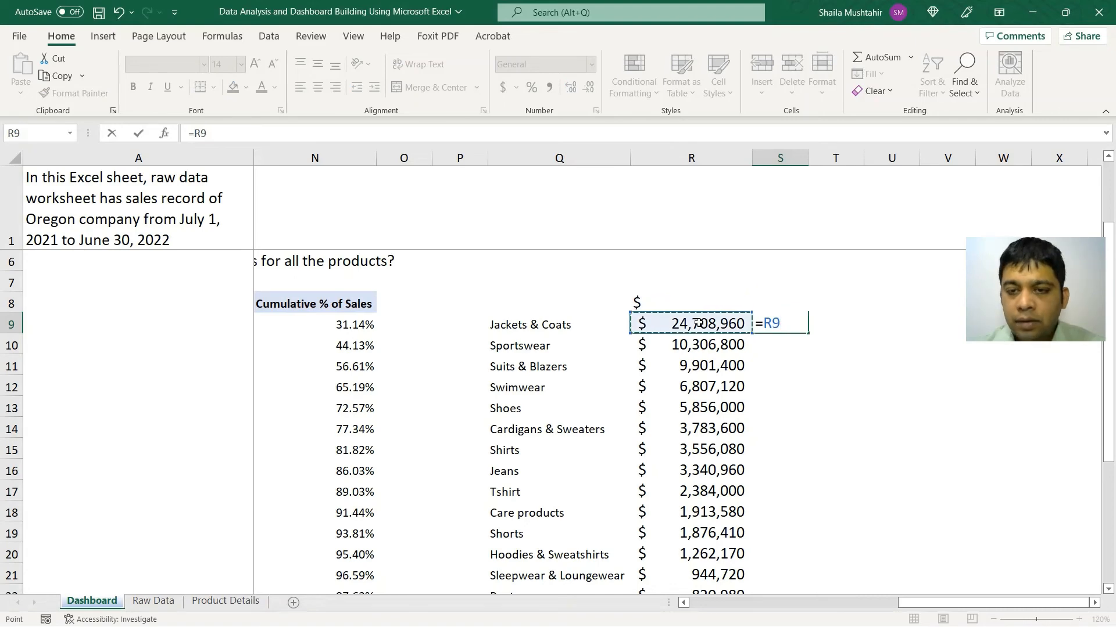
{"action": "type", "text": "/"}
{"action": "scroll", "coordinate": [699, 324], "scroll_direction": "down", "scroll_amount": 5}
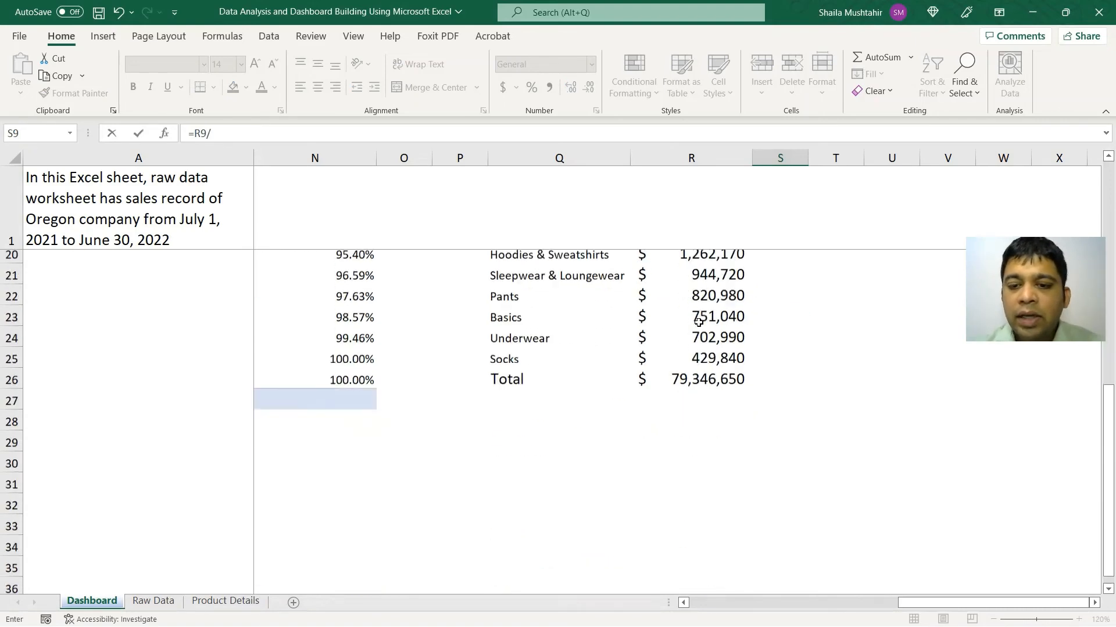
{"action": "left_click", "coordinate": [702, 365]}
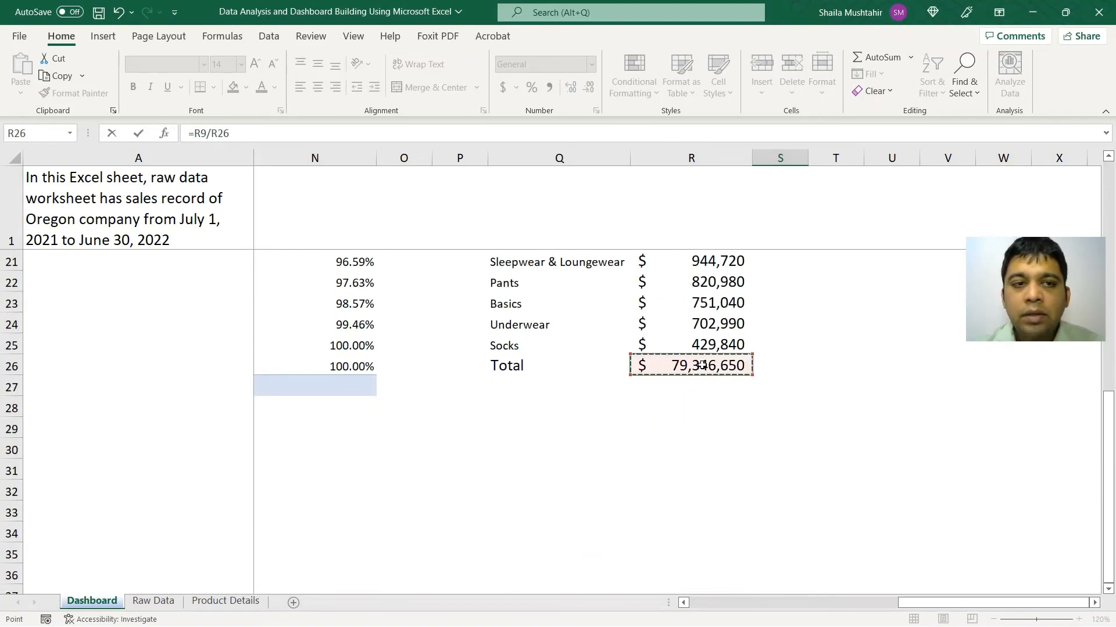
{"action": "left_click", "coordinate": [221, 134]}
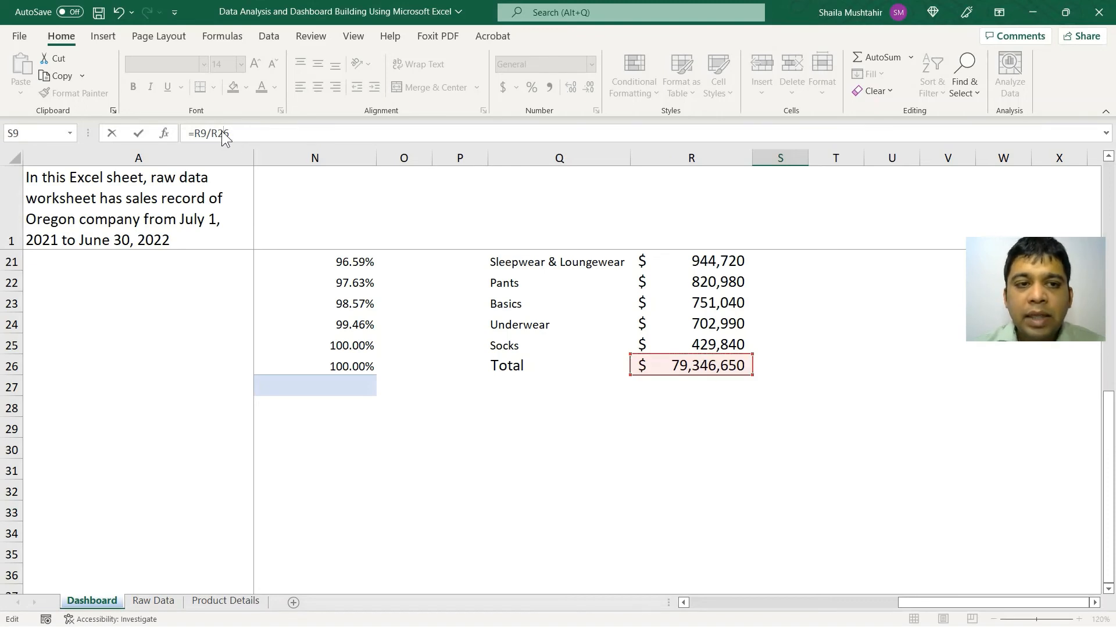
{"action": "key", "text": "F4"}
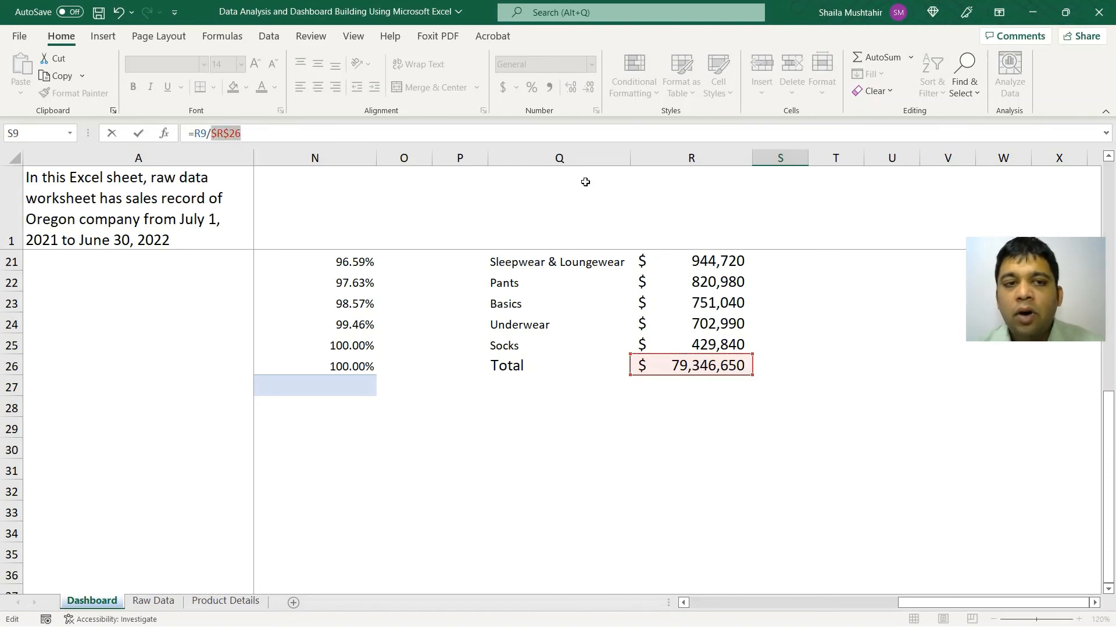
{"action": "scroll", "coordinate": [780, 329], "scroll_direction": "up", "scroll_amount": 5}
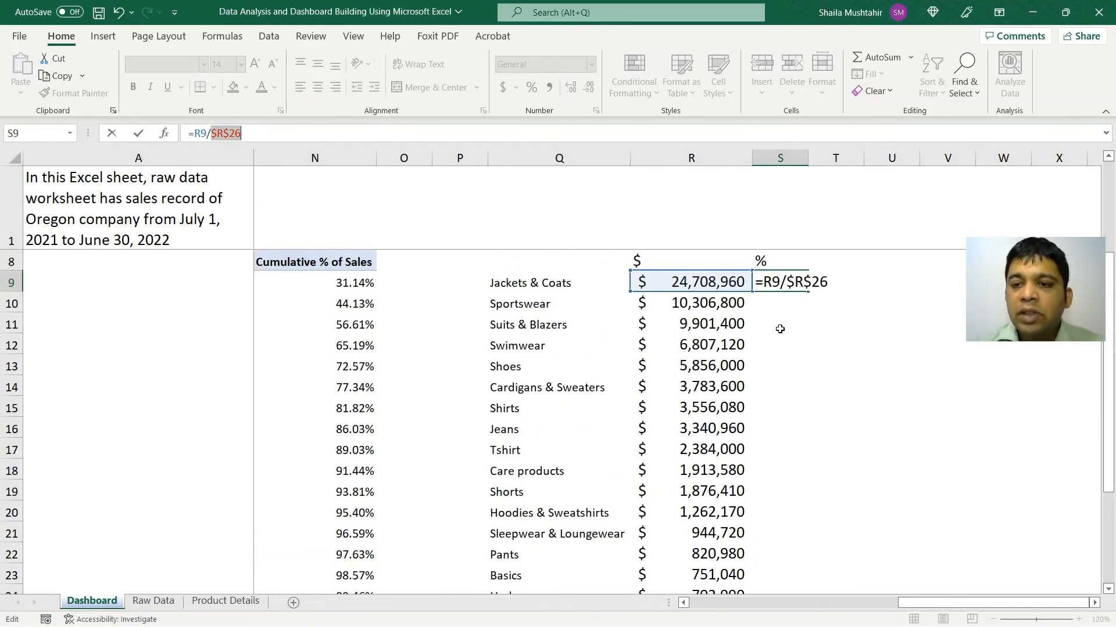
{"action": "key", "text": "Return"}
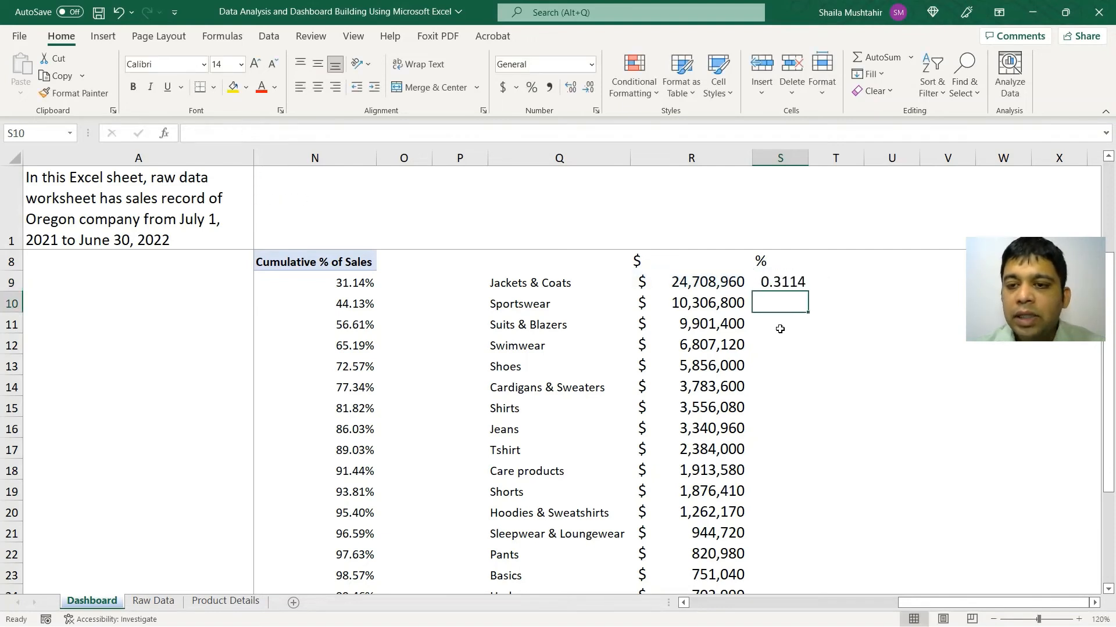
Fill the share formula from S9 down to S26 and format the results as percentages without decimals.
{"action": "left_click", "coordinate": [797, 278]}
{"action": "left_click_drag", "start_coordinate": [808, 293], "coordinate": [774, 557]}
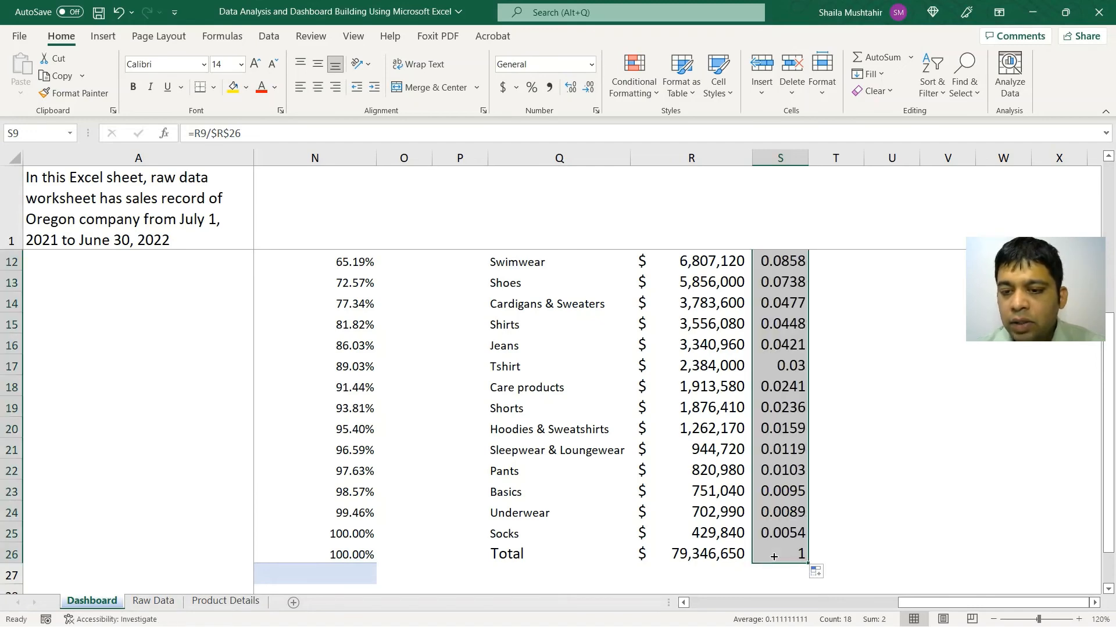
{"action": "scroll", "coordinate": [774, 556], "scroll_direction": "up", "scroll_amount": 3}
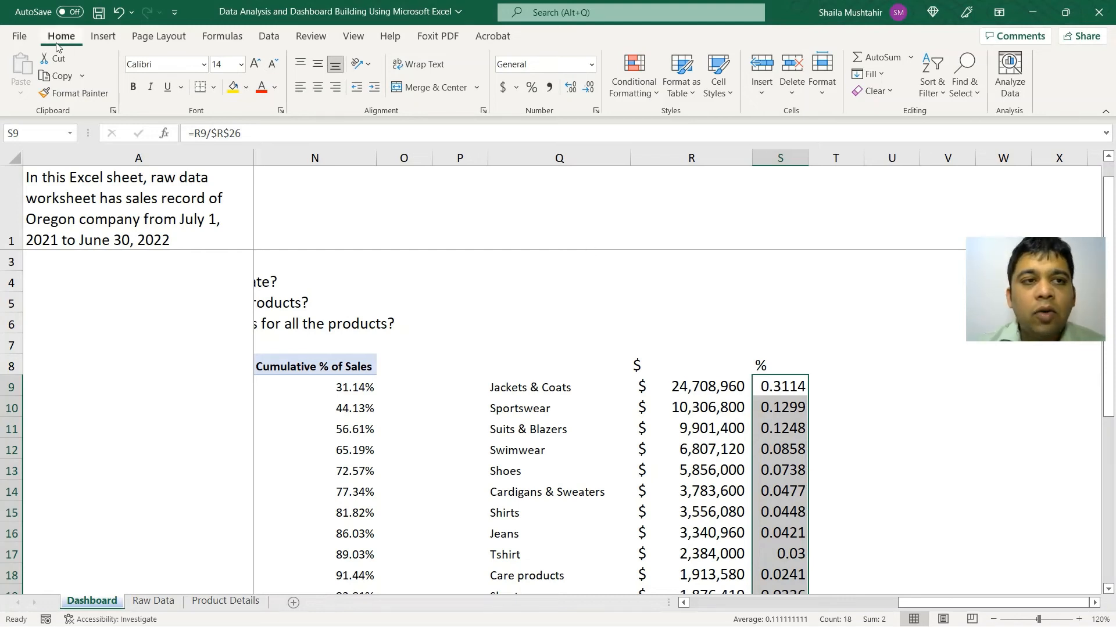
{"action": "left_click", "coordinate": [535, 88]}
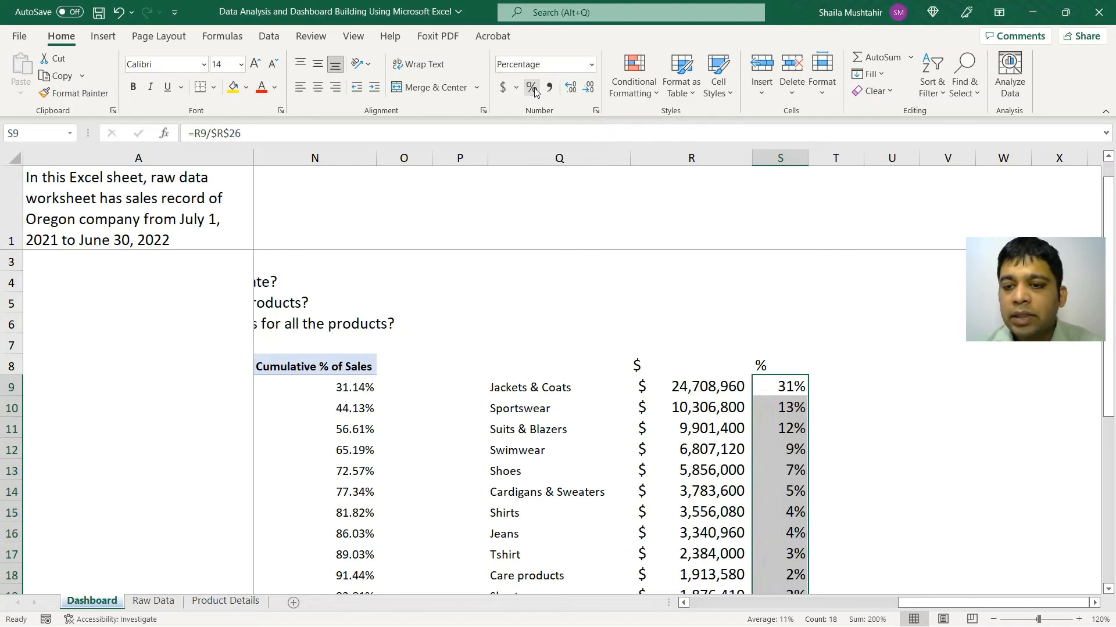
{"action": "scroll", "coordinate": [871, 416], "scroll_direction": "down", "scroll_amount": 4}
{"action": "scroll", "coordinate": [871, 416], "scroll_direction": "down", "scroll_amount": 1}
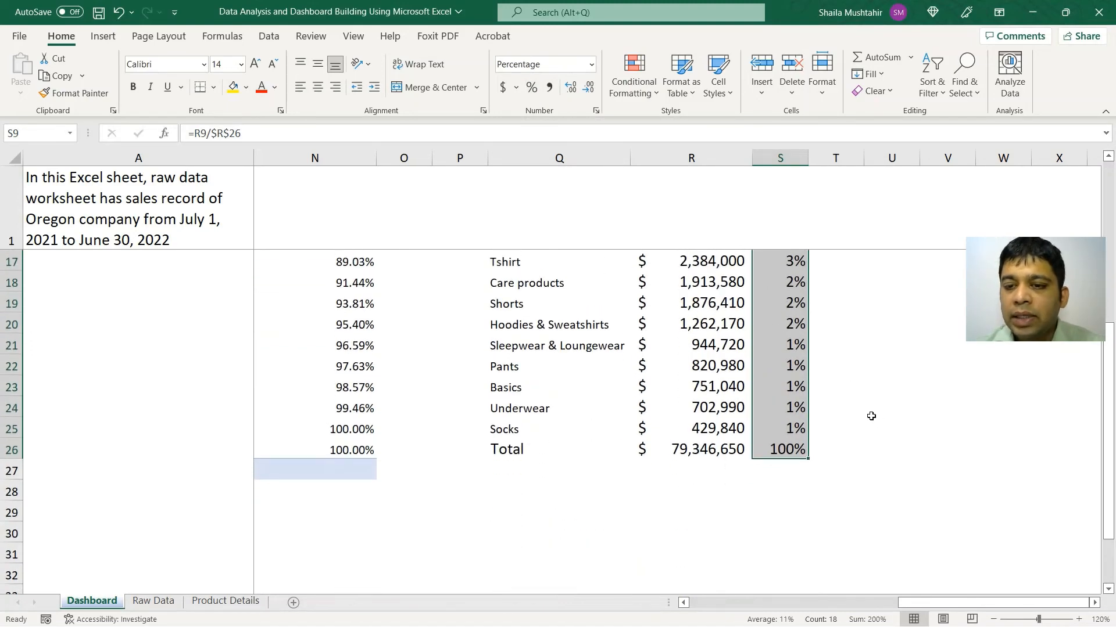
{"action": "scroll", "coordinate": [871, 416], "scroll_direction": "up", "scroll_amount": 2}
{"action": "scroll", "coordinate": [871, 416], "scroll_direction": "up", "scroll_amount": 2}
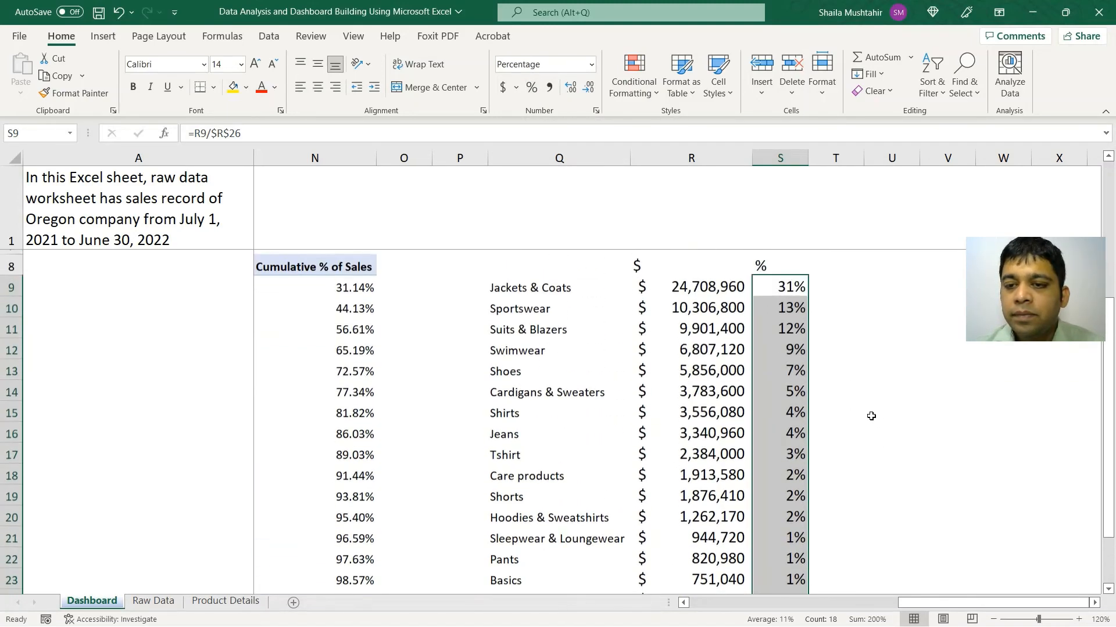
Add the column header Cumulative % in T8, beside the % column.
{"action": "left_click", "coordinate": [838, 318]}
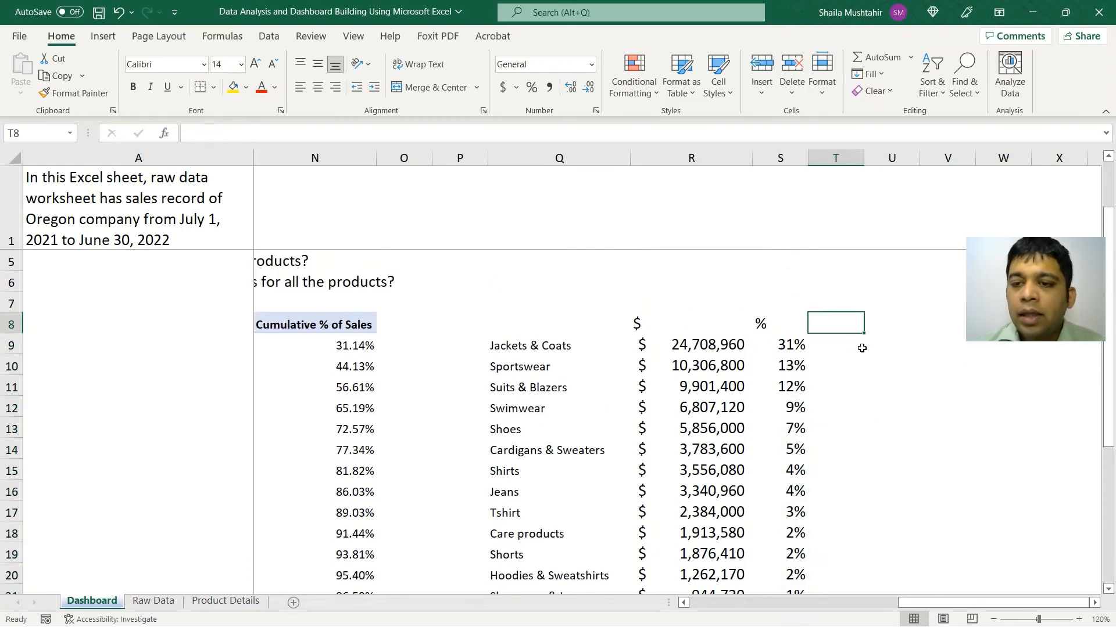
{"action": "type", "text": "Cumu"}
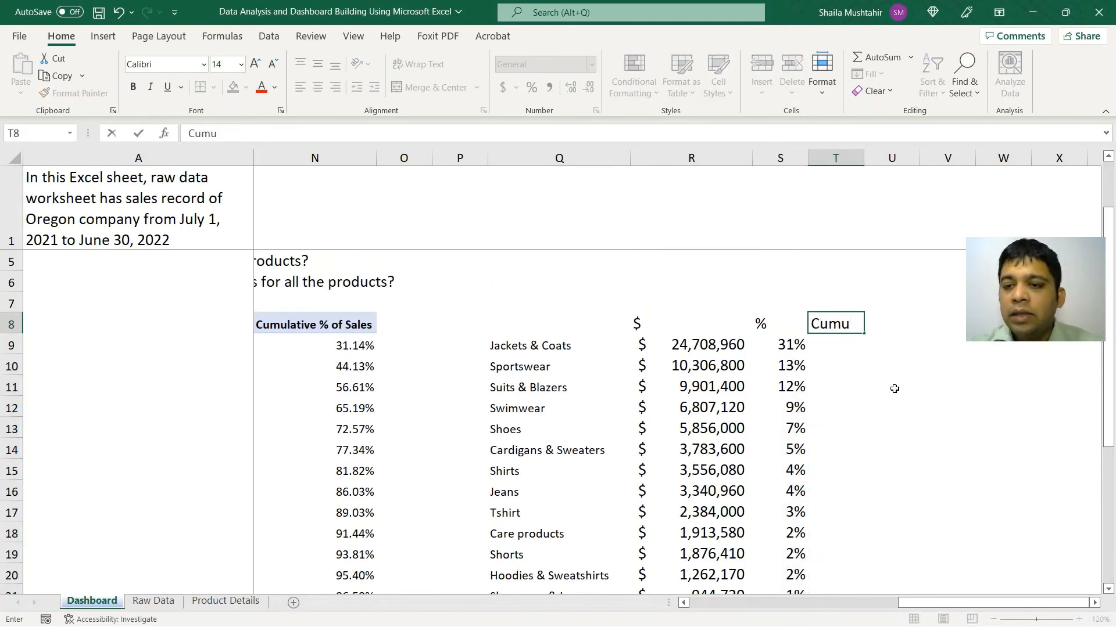
{"action": "type", "text": "lative %"}
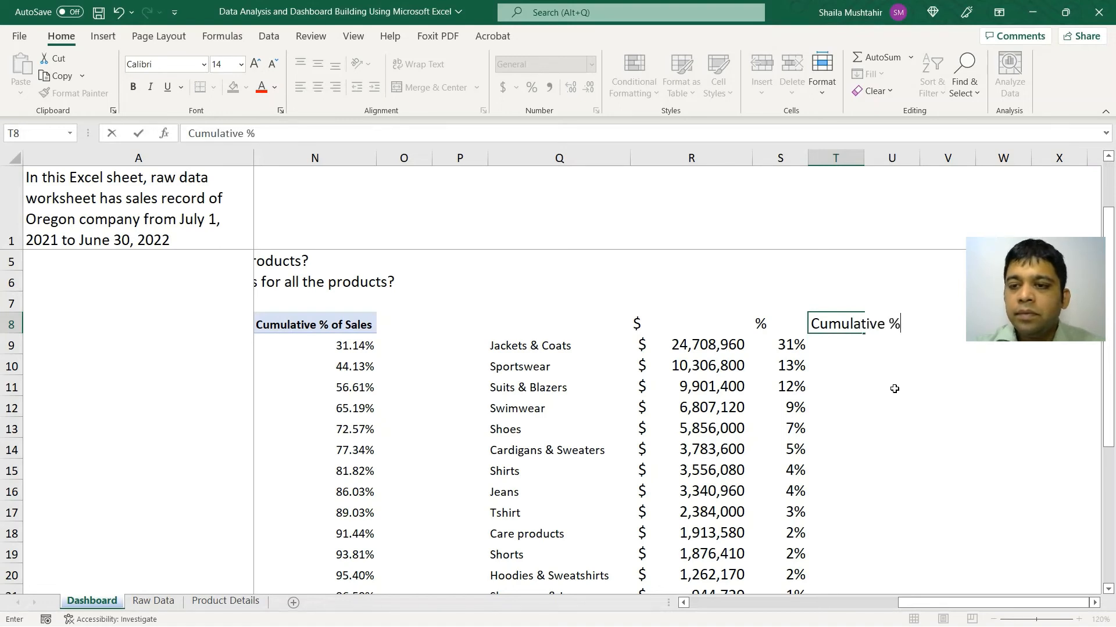
{"action": "key", "text": "Return"}
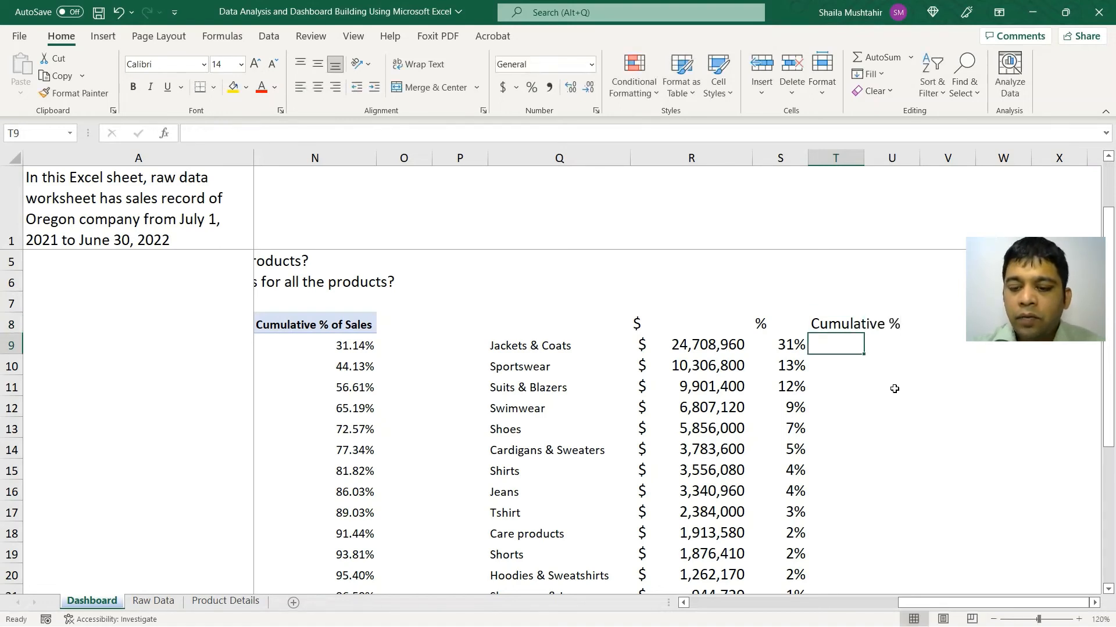
Start the Cumulative % column by setting T9 to =S9, the Jackets & Coats share.
{"action": "type", "text": "="}
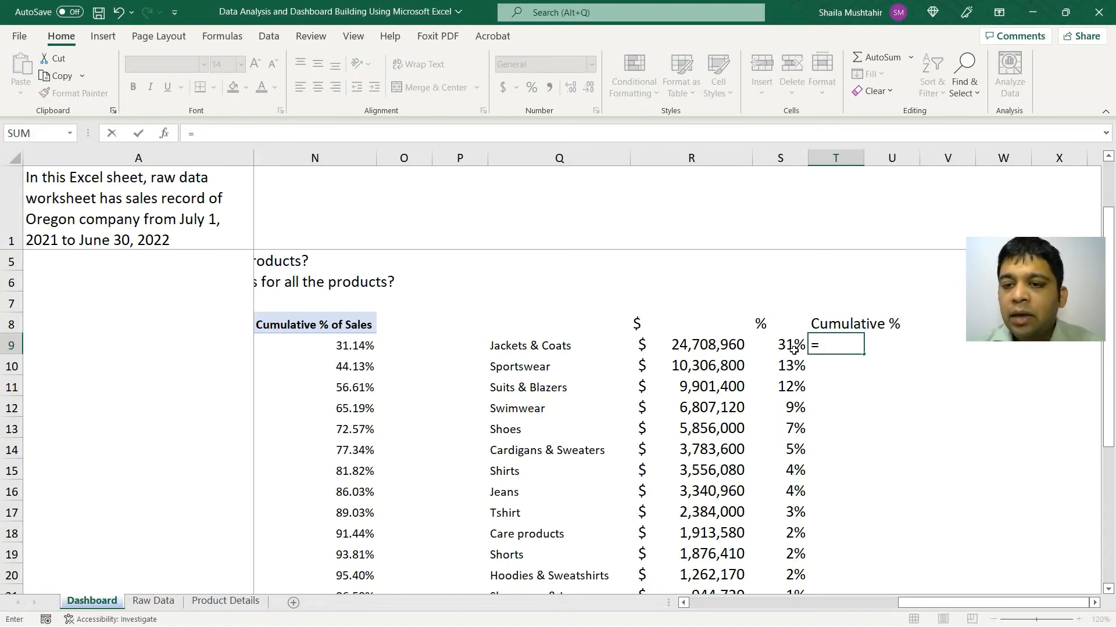
{"action": "left_click", "coordinate": [794, 347]}
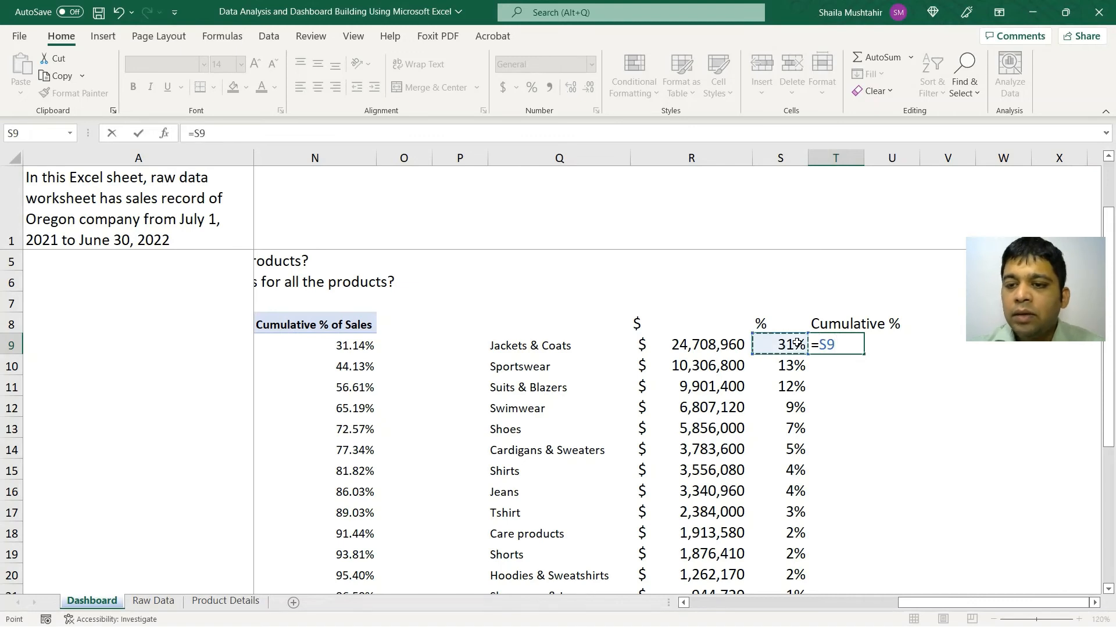
{"action": "key", "text": "Return"}
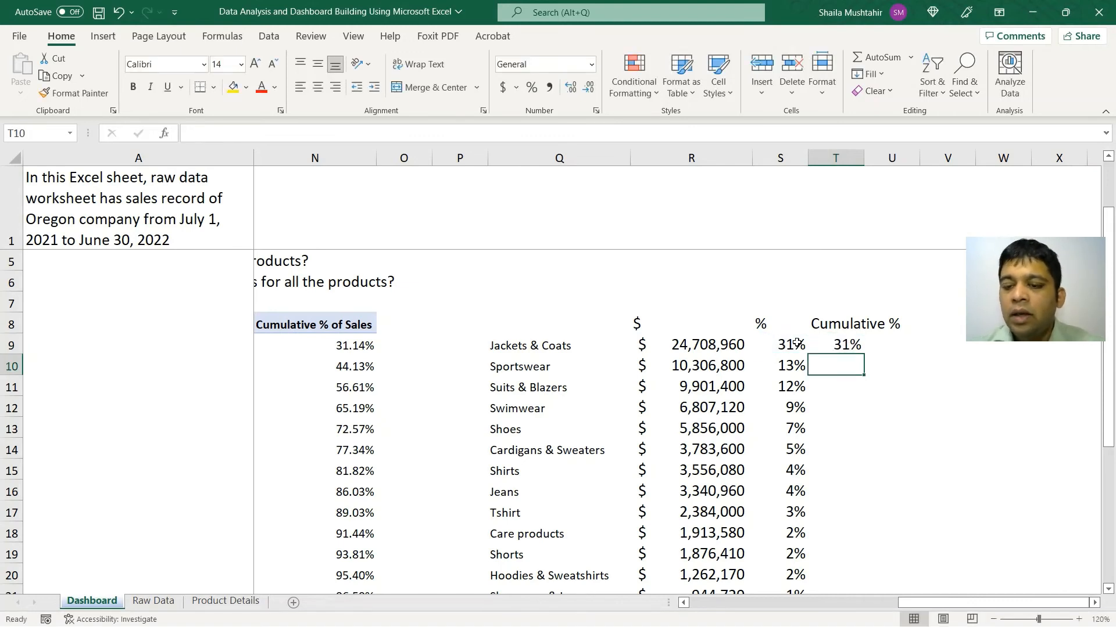
Calculate the Sportswear cumulative percentage in T10 with the formula =S10+T9.
{"action": "type", "text": "="}
{"action": "left_click", "coordinate": [791, 368]}
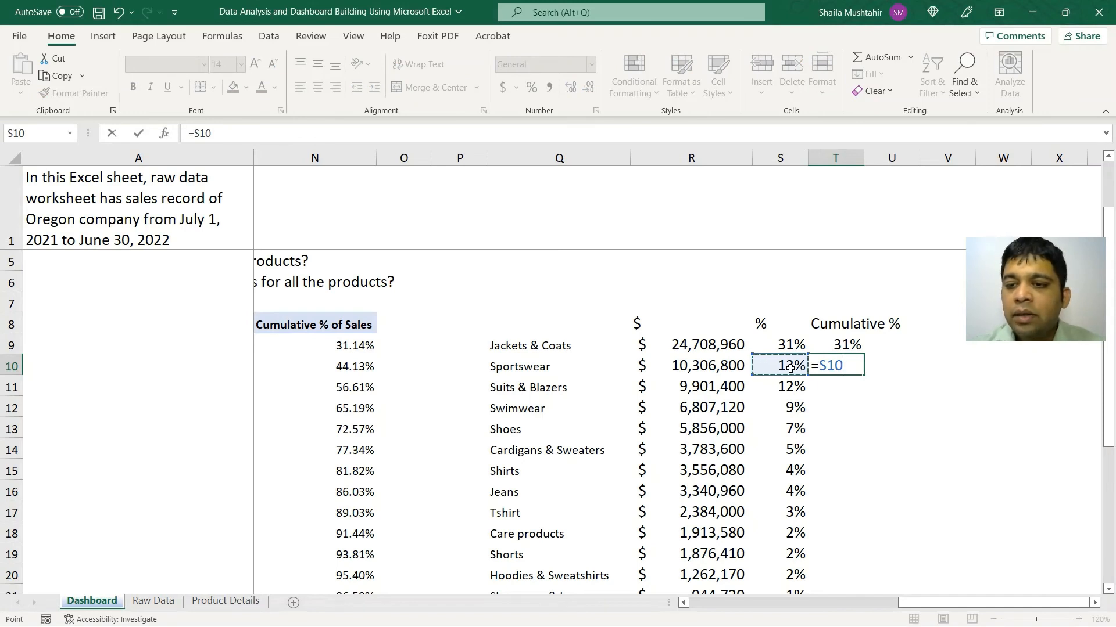
{"action": "type", "text": "+t"}
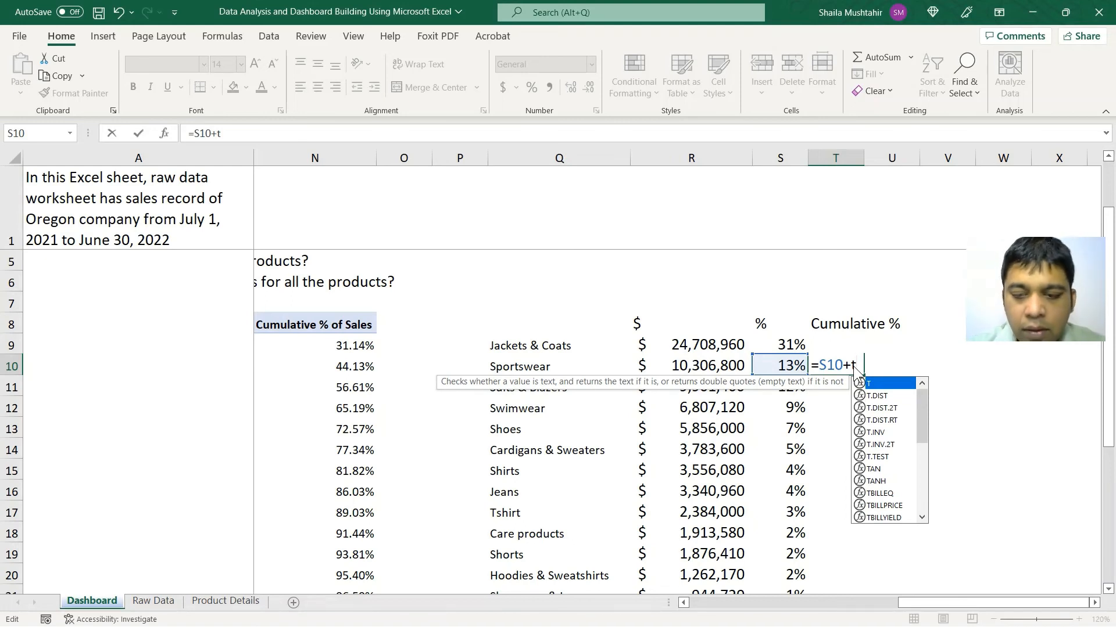
{"action": "type", "text": "9"}
{"action": "key", "text": "Return"}
{"action": "left_click", "coordinate": [852, 366]}
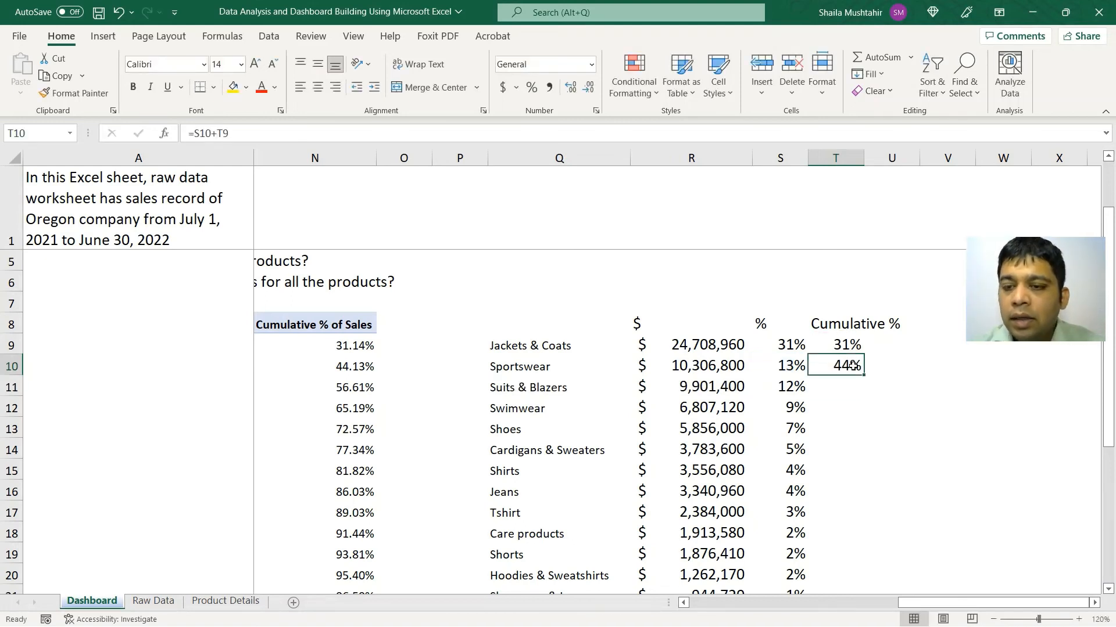
Calculate the Suits & Blazers cumulative percentage in T11 with the formula =S11+T10.
{"action": "left_click", "coordinate": [844, 381]}
{"action": "type", "text": "="}
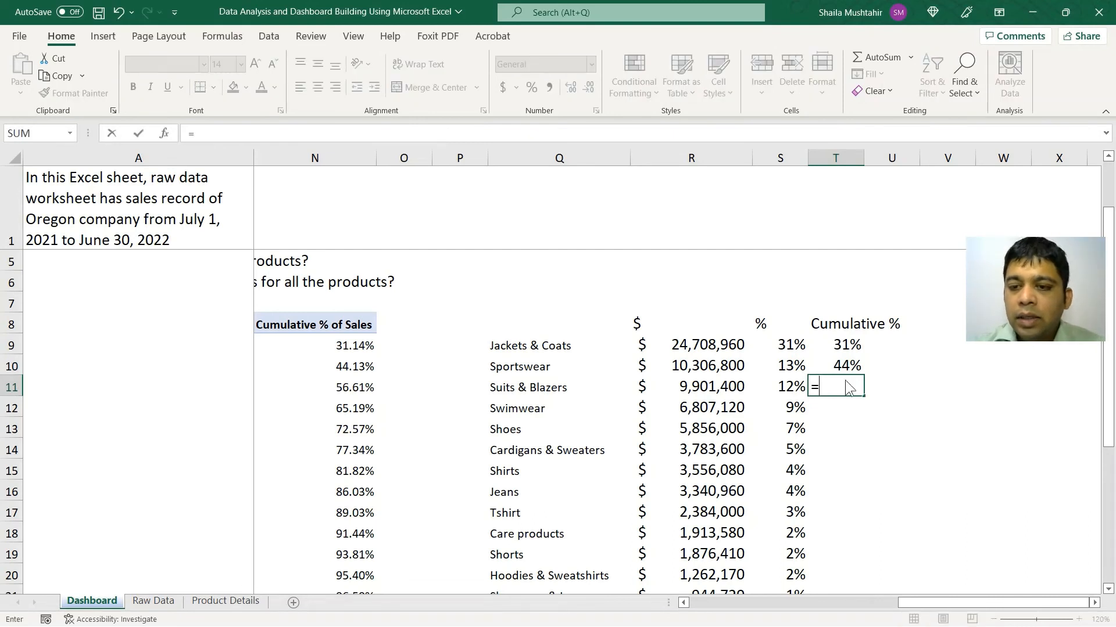
{"action": "left_click", "coordinate": [792, 387]}
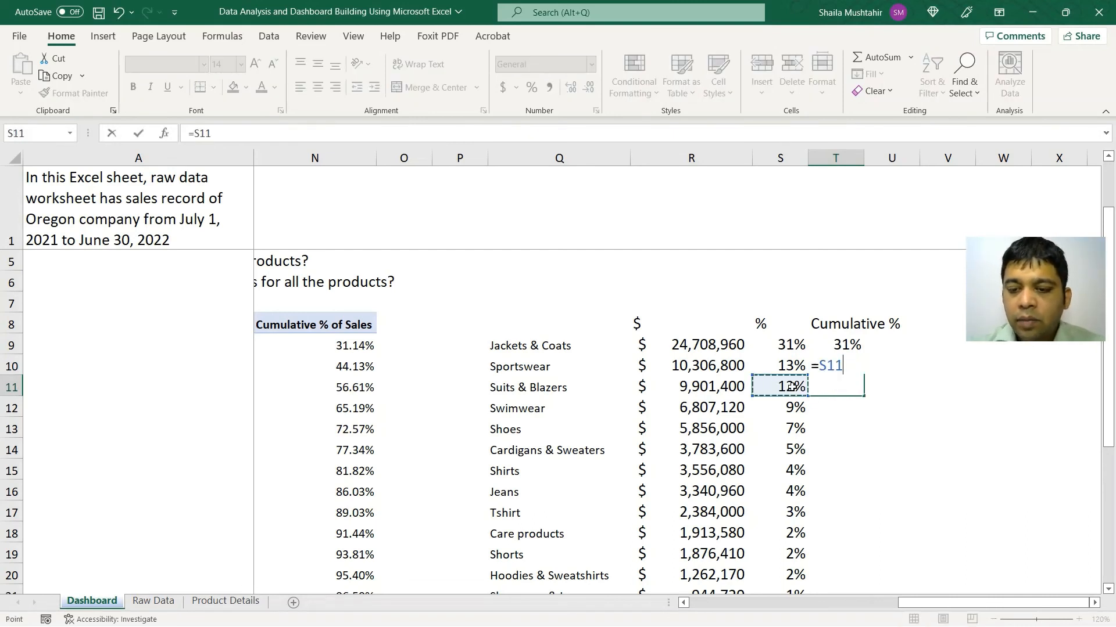
{"action": "type", "text": "+t10"}
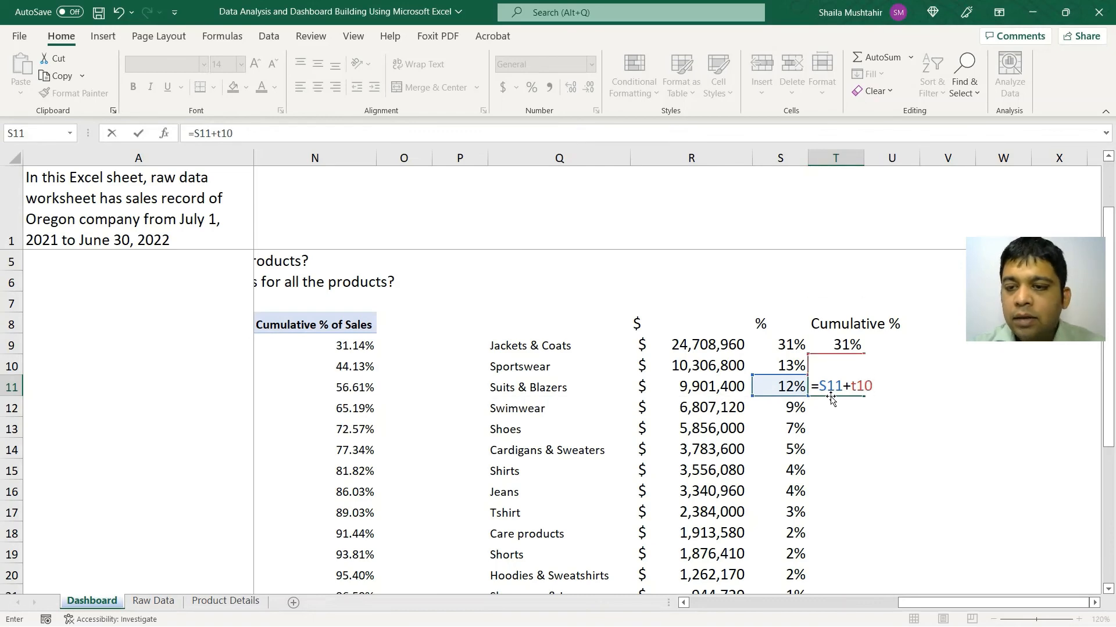
{"action": "key", "text": "Return"}
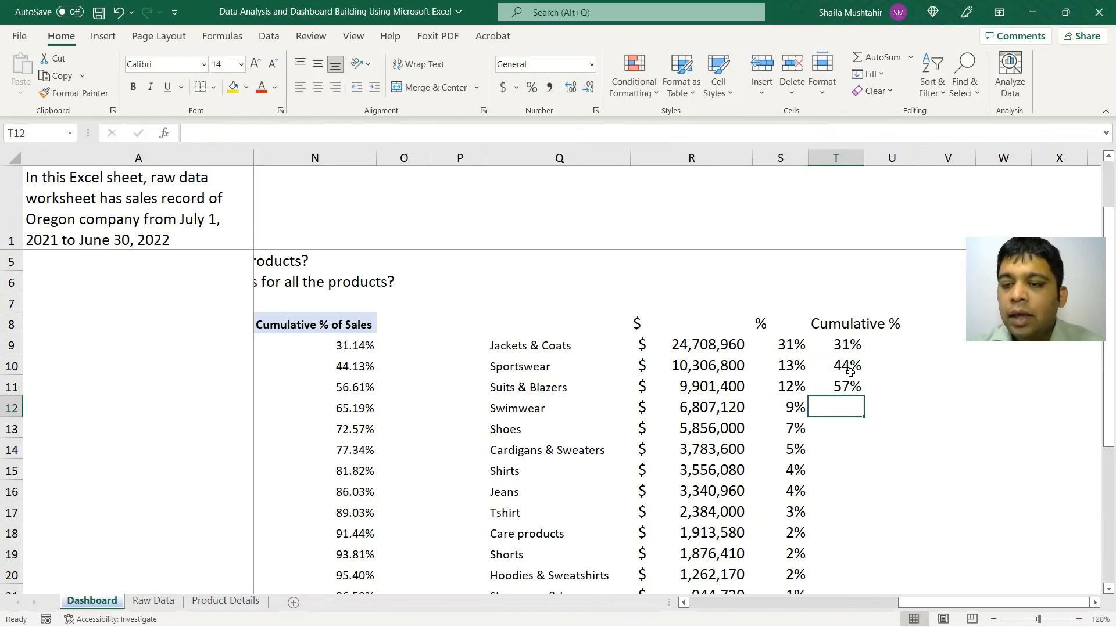
Fill the cumulative percentage formula from T10 down to the Socks row, T25.
{"action": "left_click", "coordinate": [844, 388]}
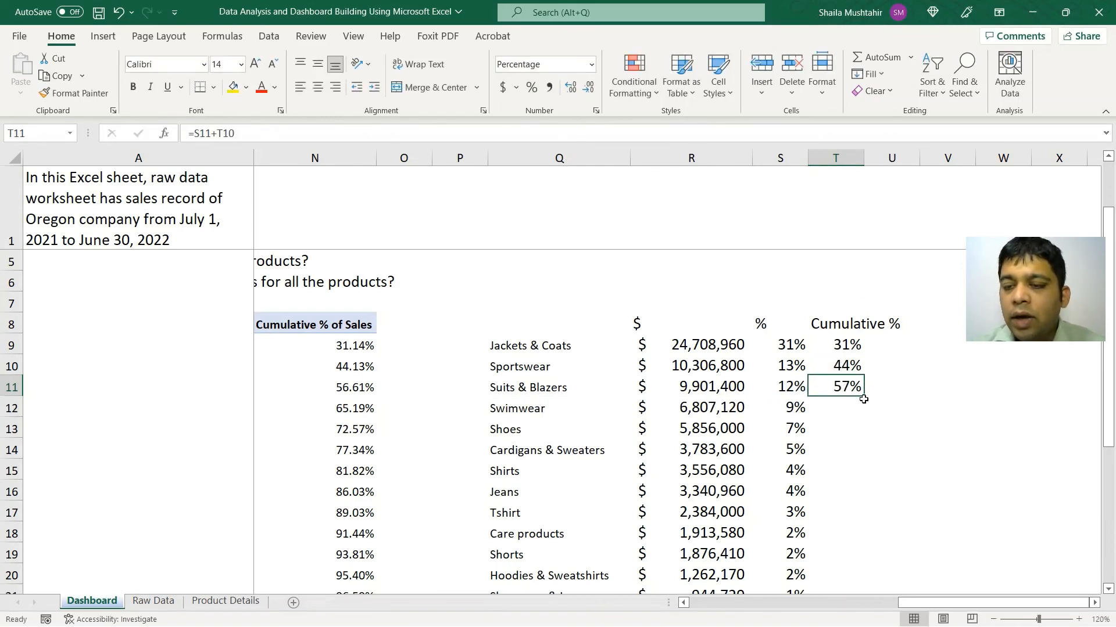
{"action": "scroll", "coordinate": [859, 392], "scroll_direction": "down", "scroll_amount": 1}
{"action": "left_click_drag", "start_coordinate": [847, 303], "coordinate": [840, 562]}
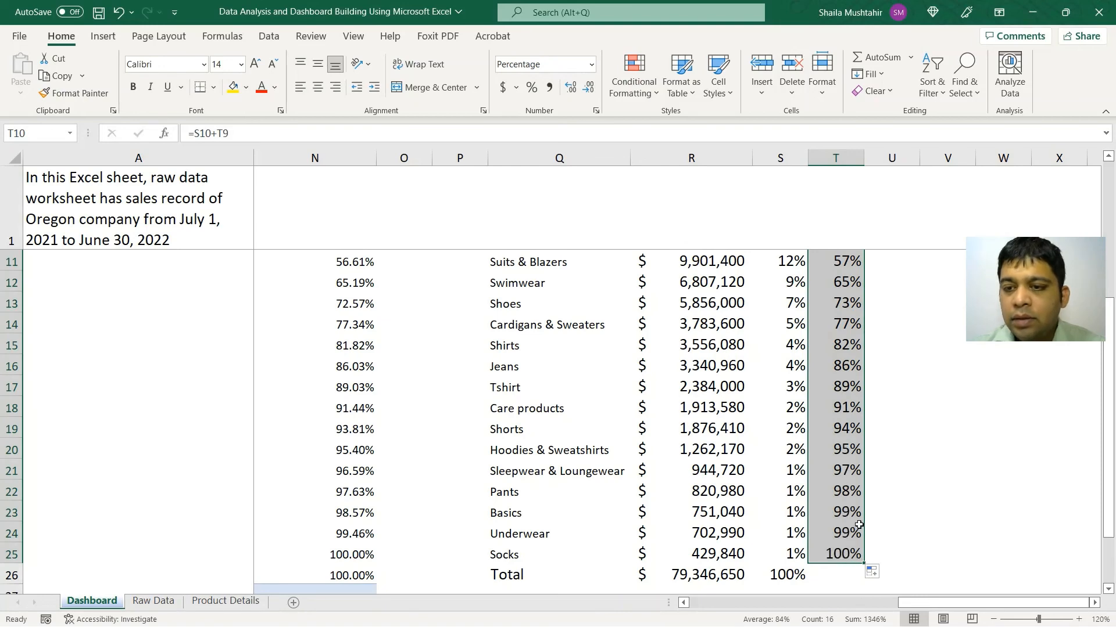
{"action": "scroll", "coordinate": [854, 441], "scroll_direction": "up", "scroll_amount": 2}
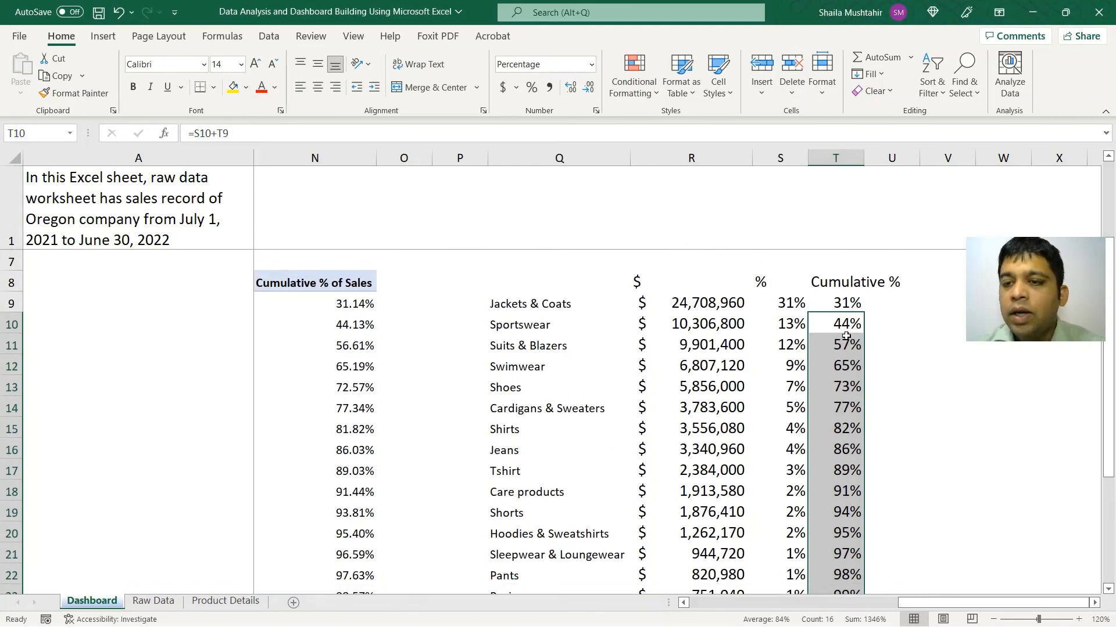
Show the cumulative percentages in T10:T25 with two decimals, and return them to whole percentages.
{"action": "scroll", "coordinate": [840, 314], "scroll_direction": "down", "scroll_amount": 1}
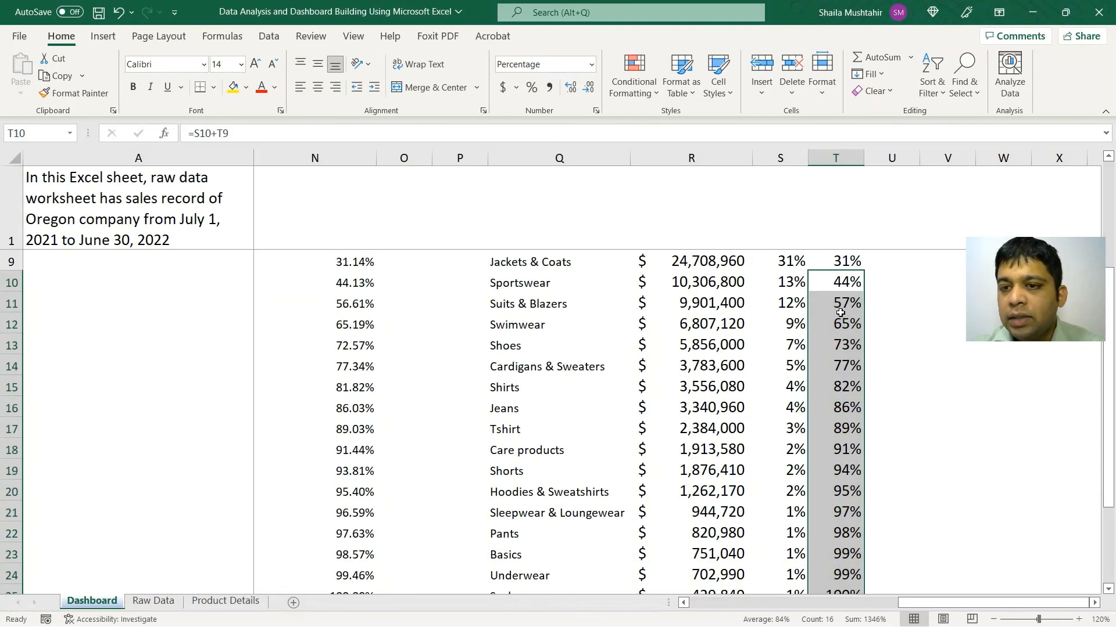
{"action": "left_click", "coordinate": [570, 93]}
{"action": "left_click", "coordinate": [569, 93]}
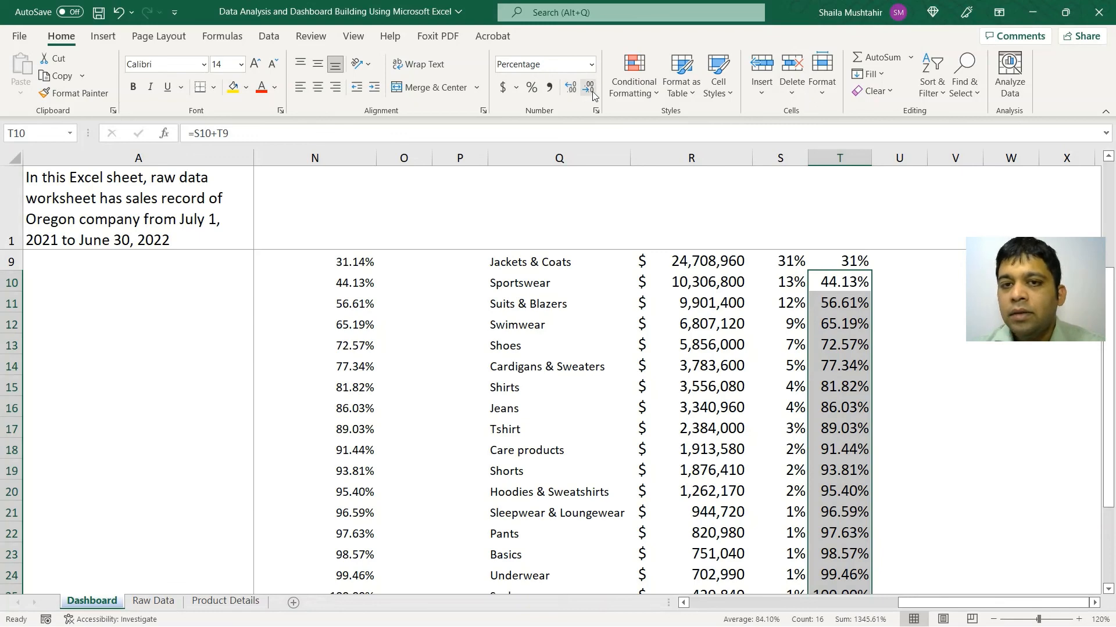
{"action": "left_click", "coordinate": [590, 91]}
{"action": "left_click", "coordinate": [590, 91]}
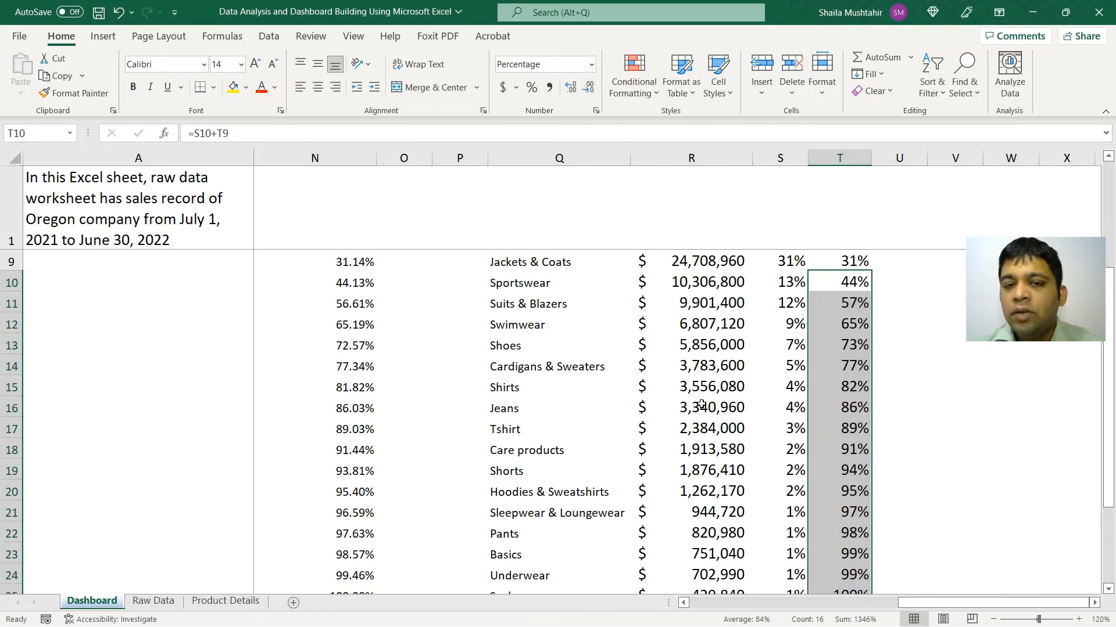
{"action": "scroll", "coordinate": [701, 405], "scroll_direction": "up", "scroll_amount": 1}
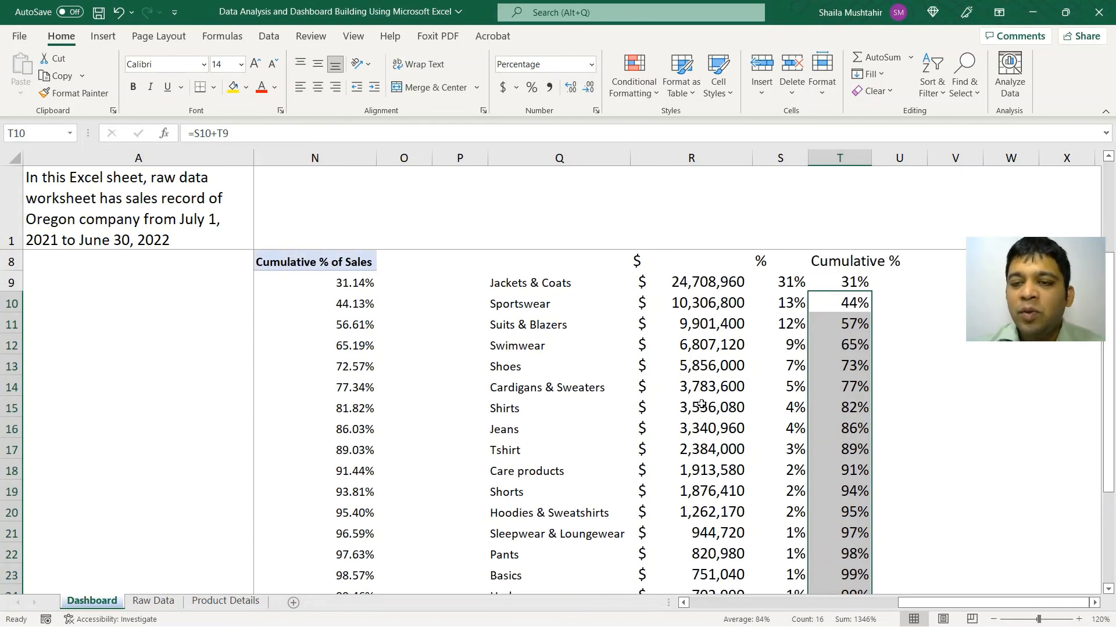